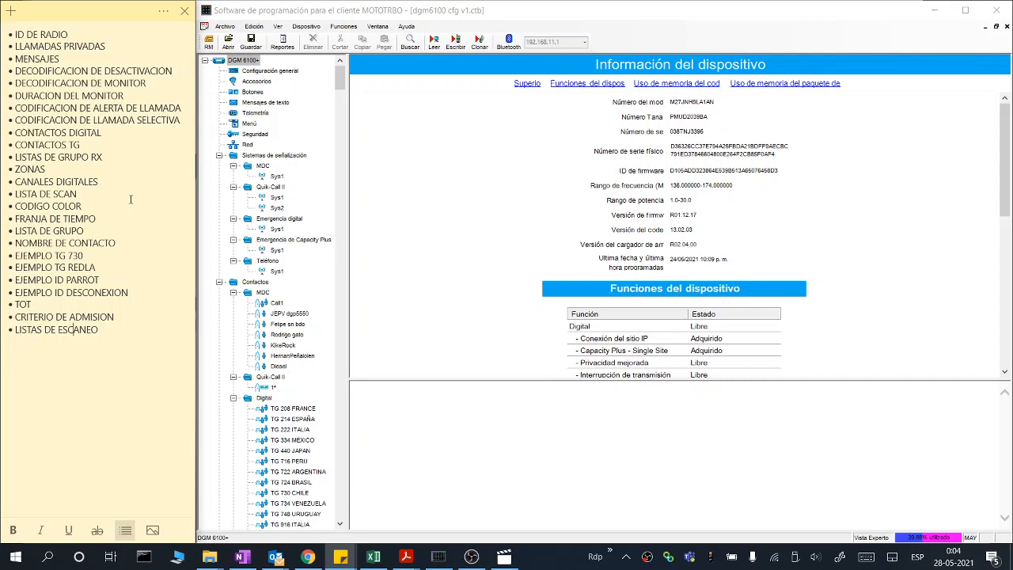
Step: Select ID DE RADIO in the checklist note and examine the radio name and radio ID in Configuración general
{"action": "triple_click", "coordinate": [15, 35]}
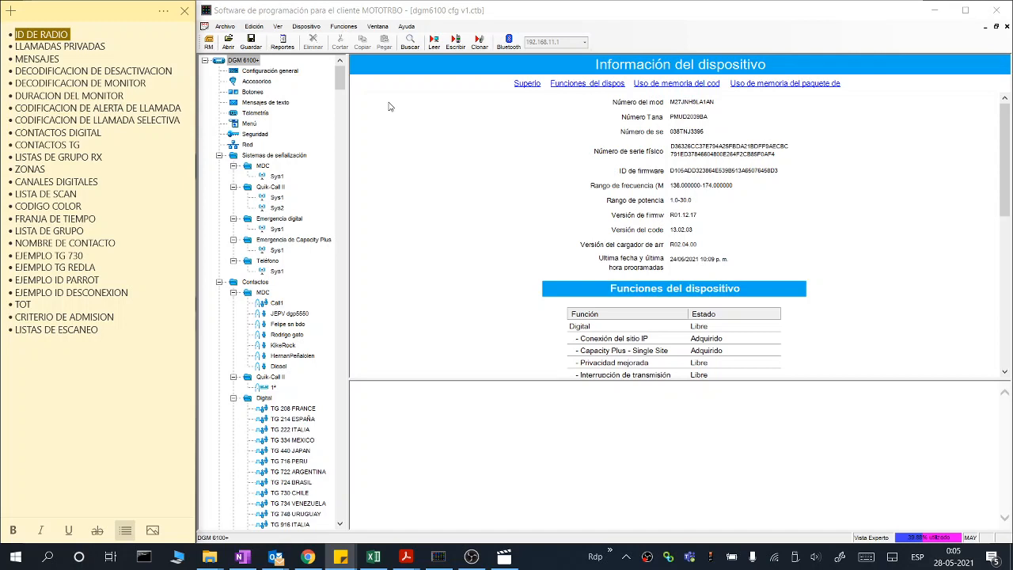
{"action": "left_click", "coordinate": [264, 75]}
{"action": "left_click", "coordinate": [269, 71]}
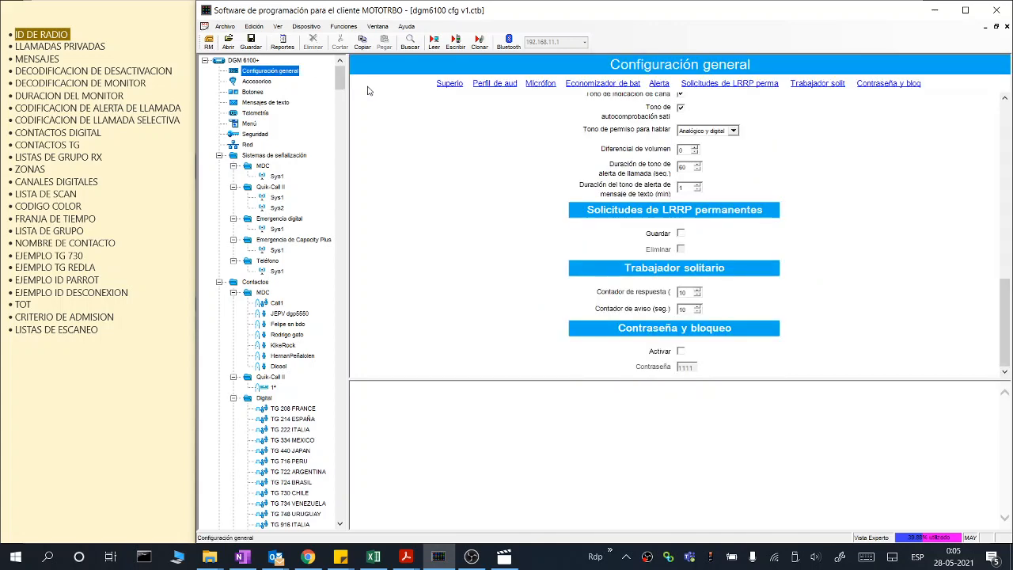
{"action": "scroll", "coordinate": [444, 172], "scroll_direction": "up", "scroll_amount": 5}
{"action": "scroll", "coordinate": [444, 172], "scroll_direction": "up", "scroll_amount": 3}
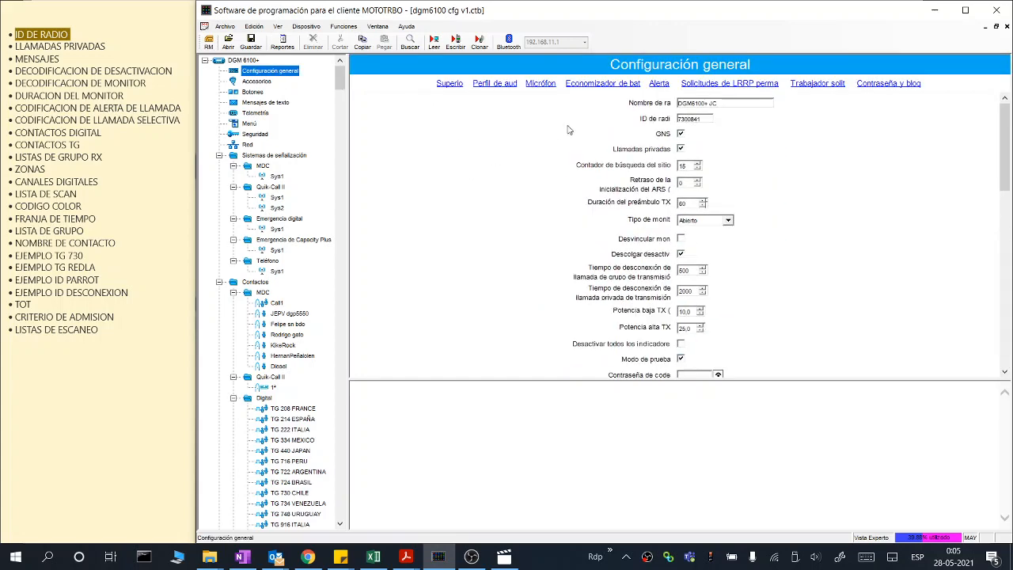
{"action": "left_click", "coordinate": [726, 104]}
{"action": "left_click_drag", "start_coordinate": [725, 104], "coordinate": [678, 106]}
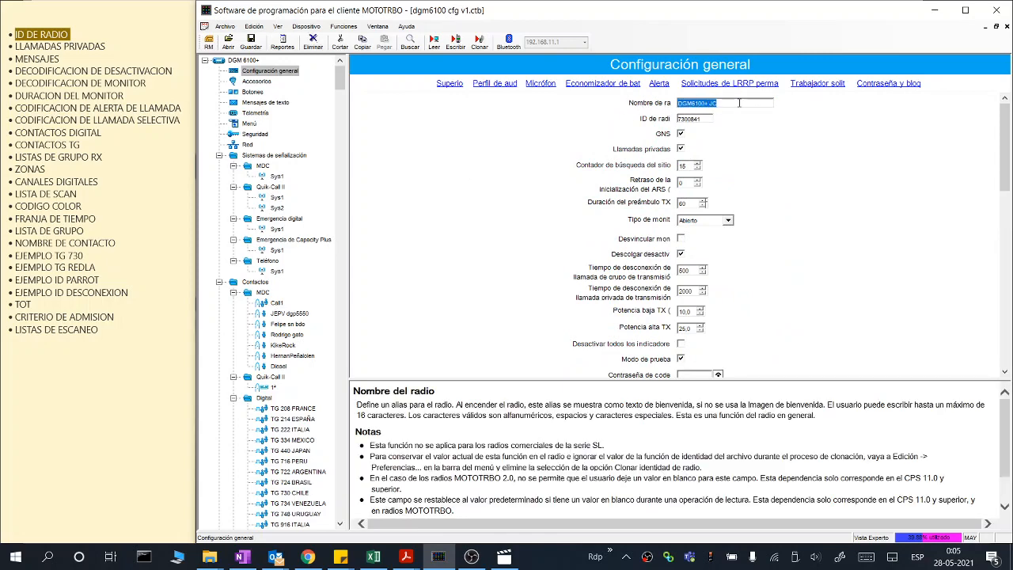
{"action": "left_click", "coordinate": [702, 119]}
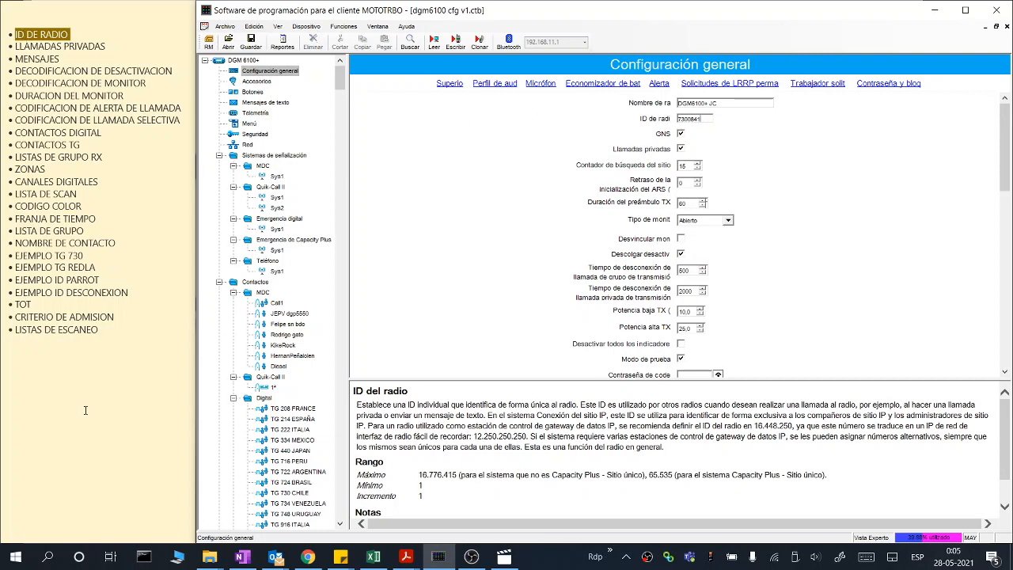
Step: Strike through the ID DE RADIO entry in the checklist note
{"action": "left_click", "coordinate": [53, 35]}
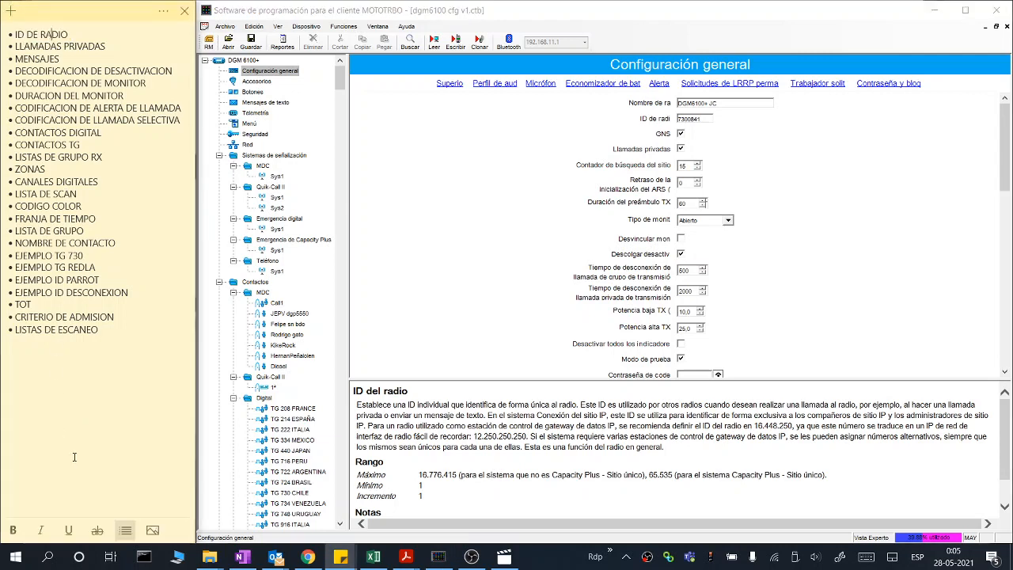
{"action": "key", "text": "Home"}
{"action": "key", "text": "shift+End"}
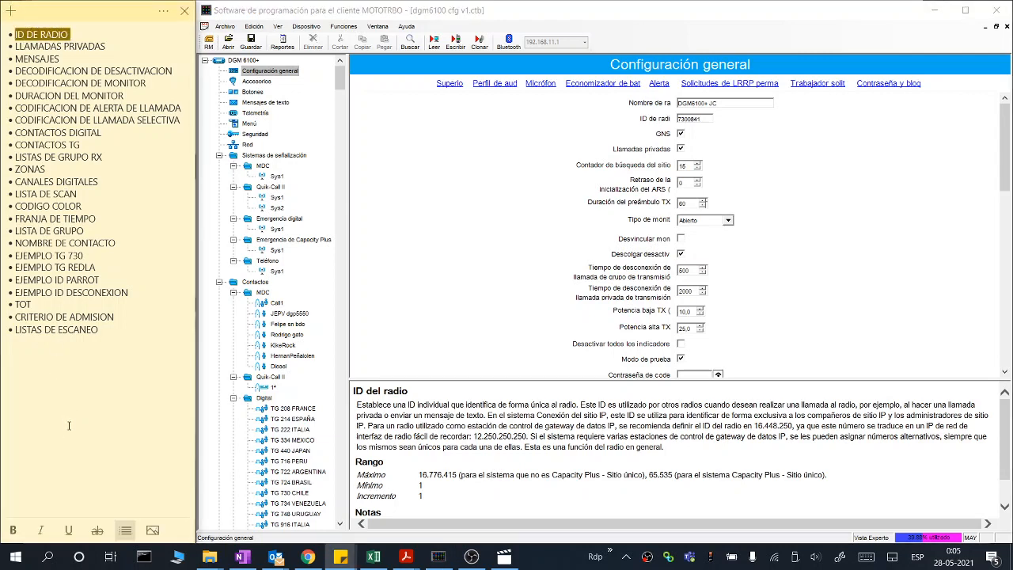
{"action": "left_click", "coordinate": [97, 530]}
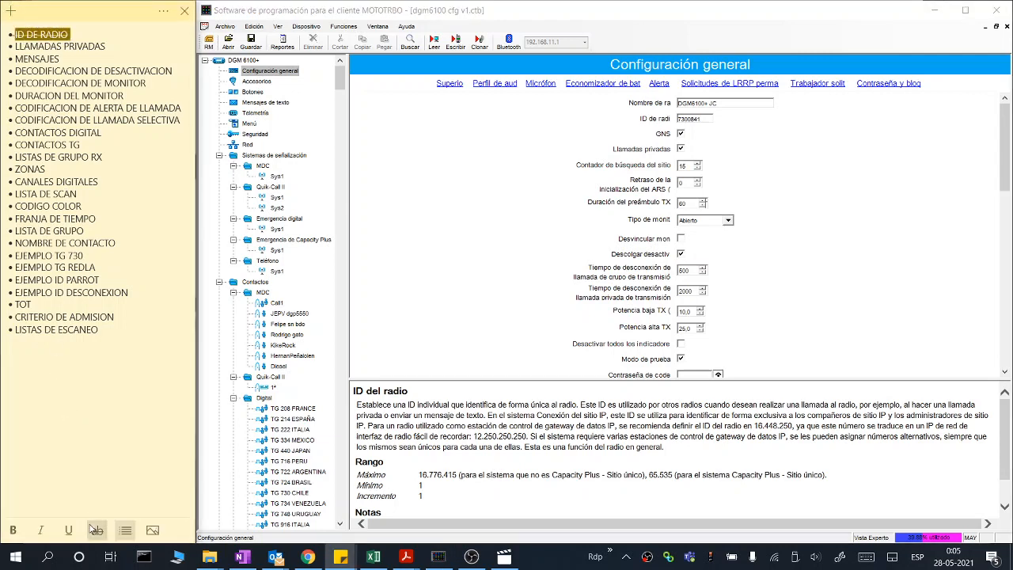
Step: Review the Llamadas privadas option in Configuración general and strike through LLAMADAS PRIVADAS in the checklist note
{"action": "left_click", "coordinate": [15, 46]}
{"action": "left_click_drag", "start_coordinate": [16, 46], "coordinate": [108, 45]}
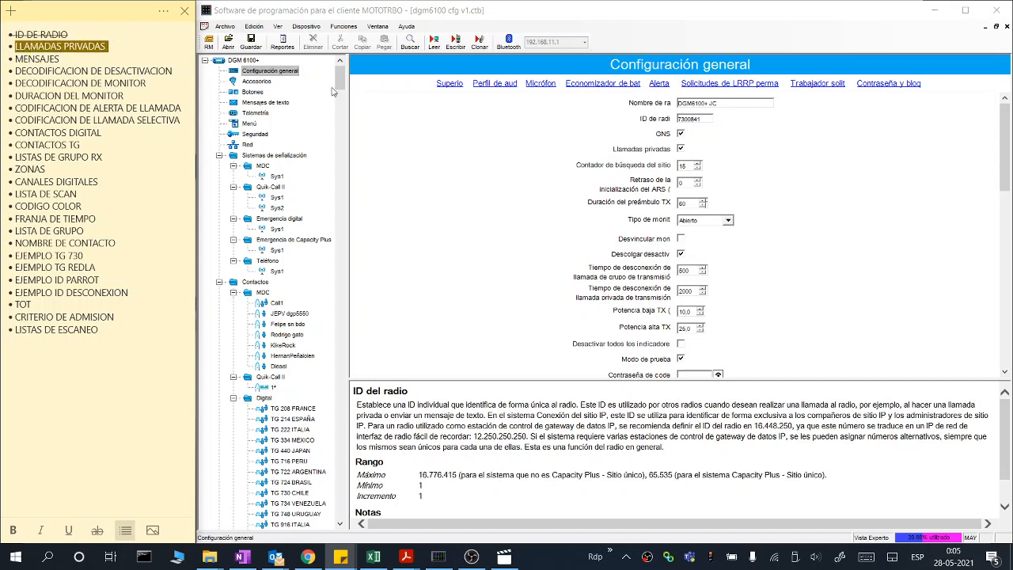
{"action": "left_click", "coordinate": [274, 75]}
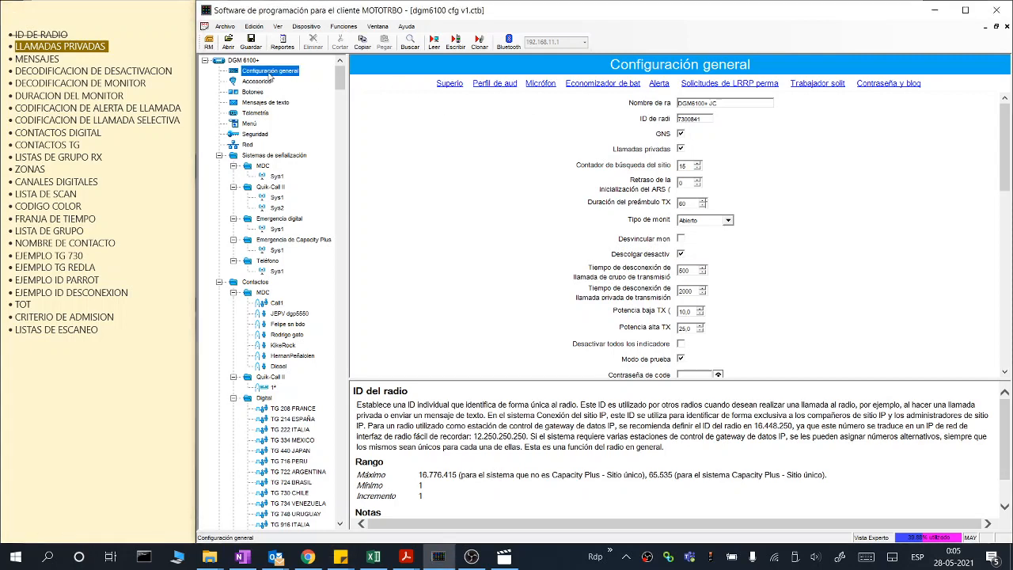
{"action": "left_click", "coordinate": [700, 120]}
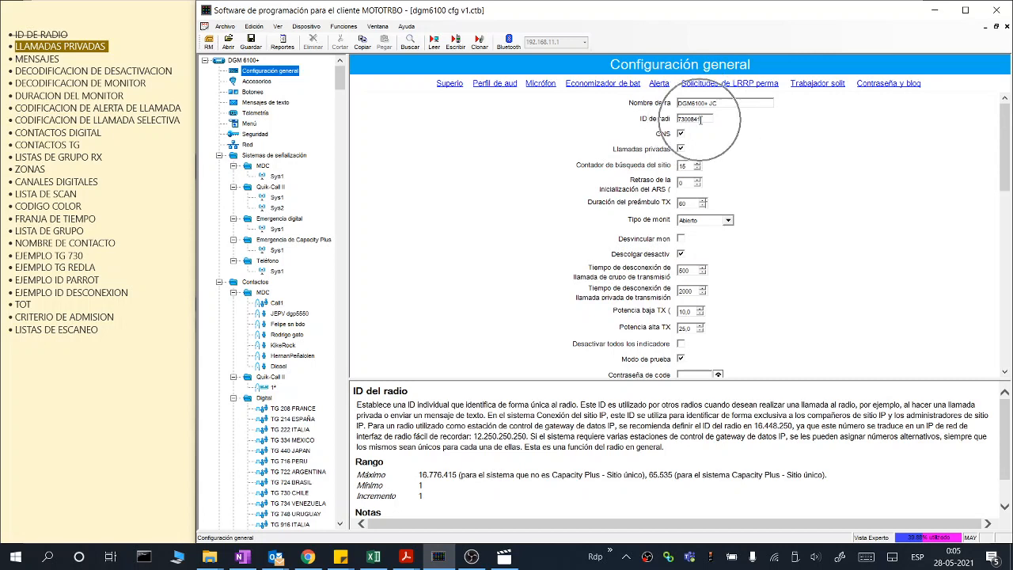
{"action": "left_click", "coordinate": [659, 119]}
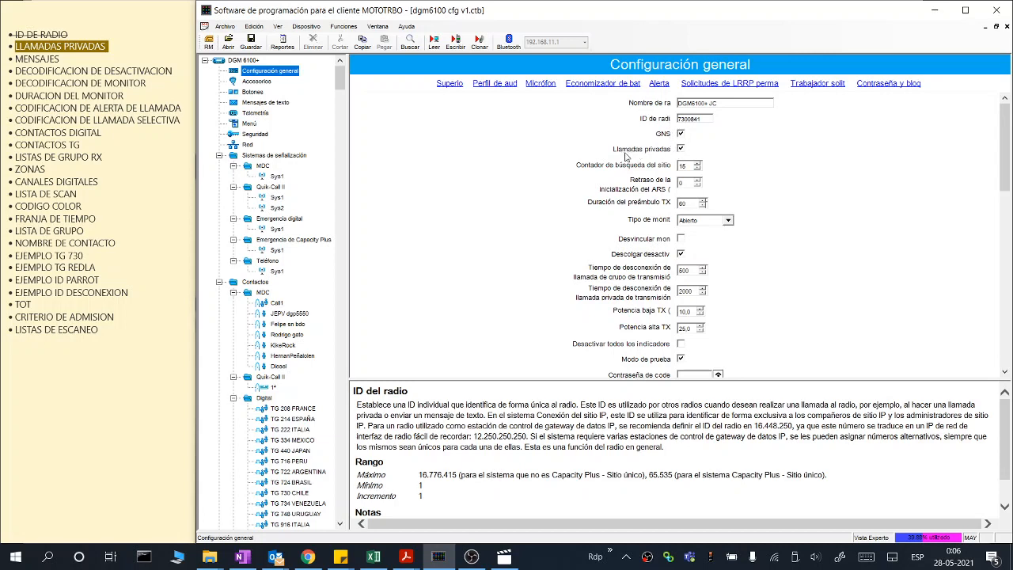
{"action": "left_click", "coordinate": [657, 153]}
{"action": "left_click", "coordinate": [679, 151]}
{"action": "left_click", "coordinate": [681, 152]}
{"action": "left_click", "coordinate": [687, 118]}
{"action": "left_click", "coordinate": [38, 39]}
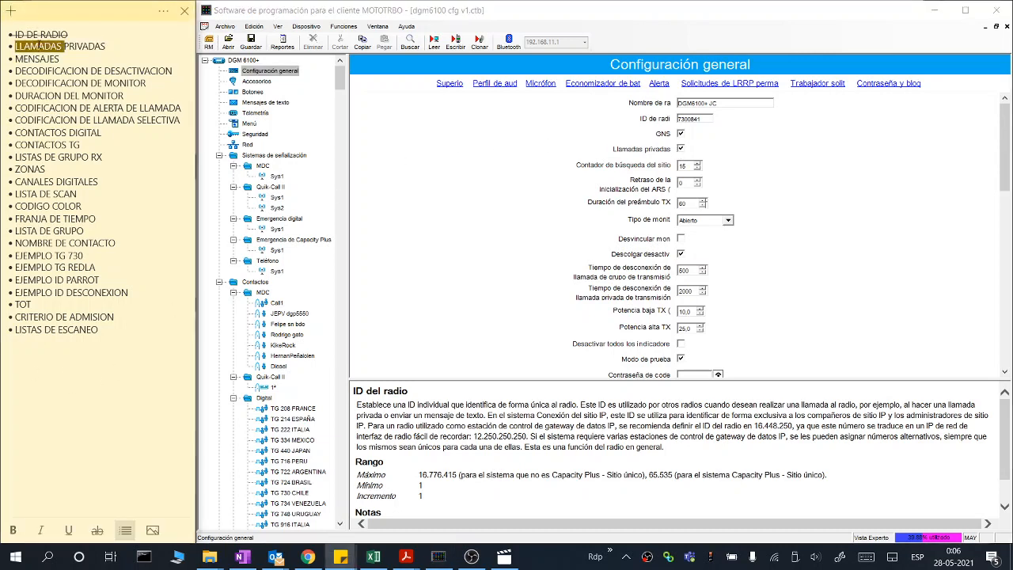
{"action": "left_click", "coordinate": [97, 531]}
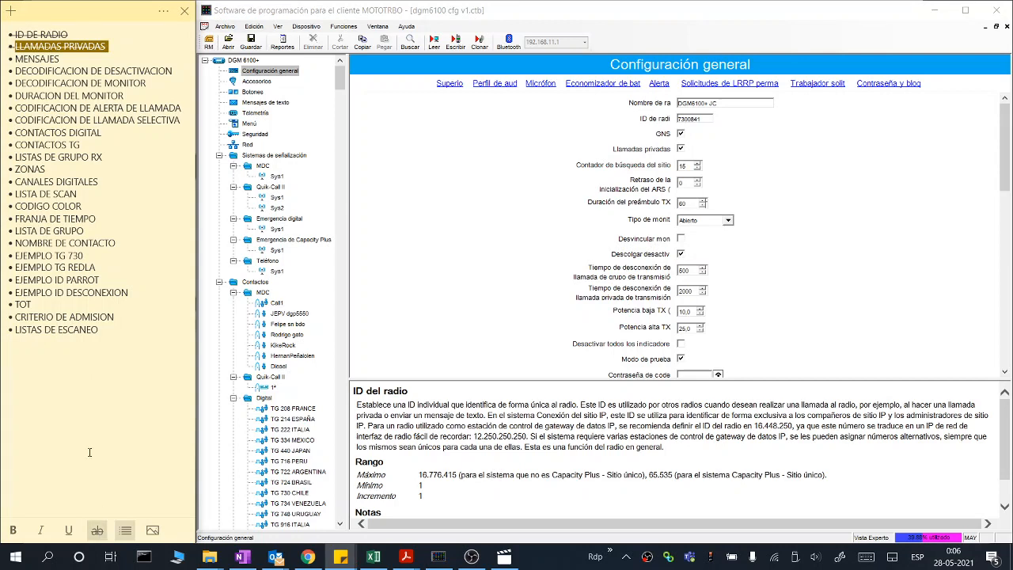
Step: Add the text message "aLGUIEN EN FRECUENCIA?" to Mensajes de texto and strike through MENSAJES in the checklist note
{"action": "double_click", "coordinate": [36, 60]}
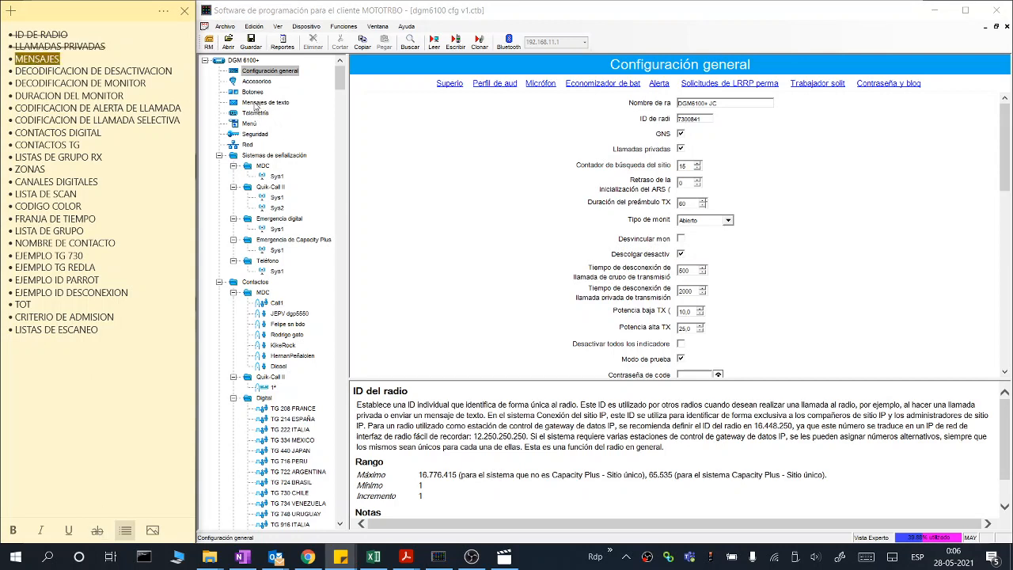
{"action": "left_click", "coordinate": [265, 103]}
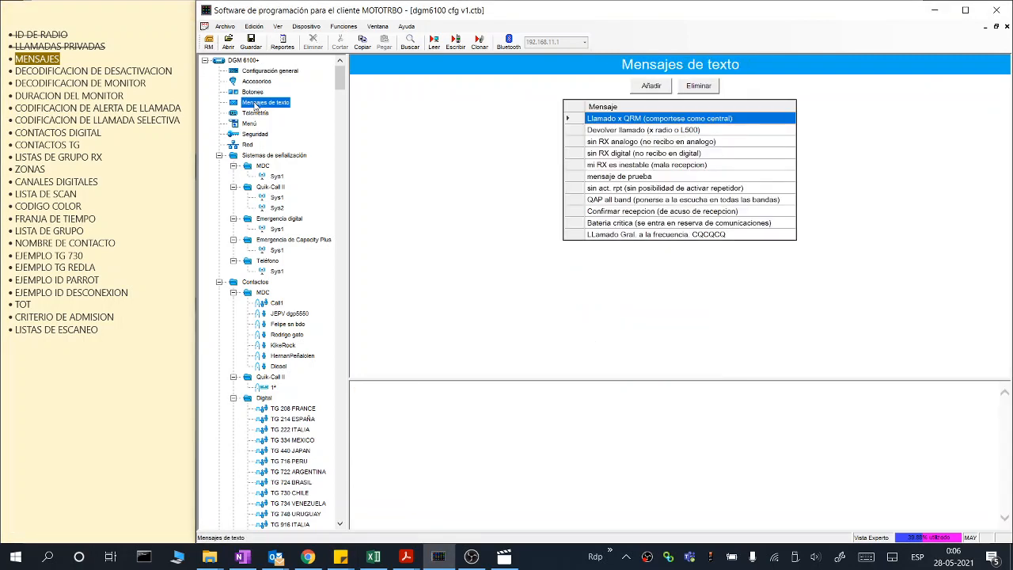
{"action": "left_click", "coordinate": [632, 119]}
{"action": "left_click", "coordinate": [650, 87]}
{"action": "left_click", "coordinate": [604, 246]}
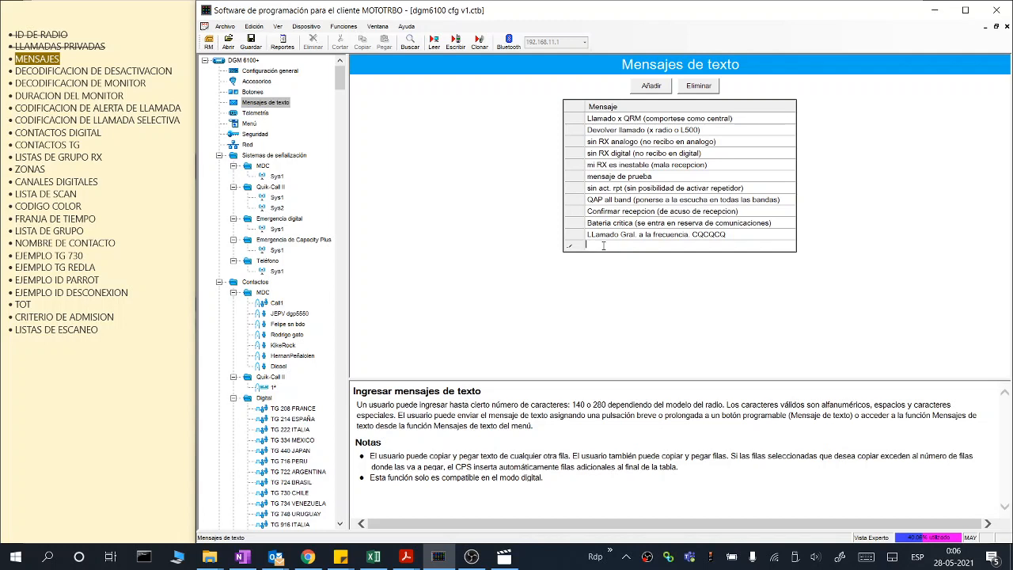
{"action": "type", "text": "aLGUIEN EN FRECUENCIA?"}
{"action": "key", "text": "Return"}
{"action": "left_click", "coordinate": [58, 59]}
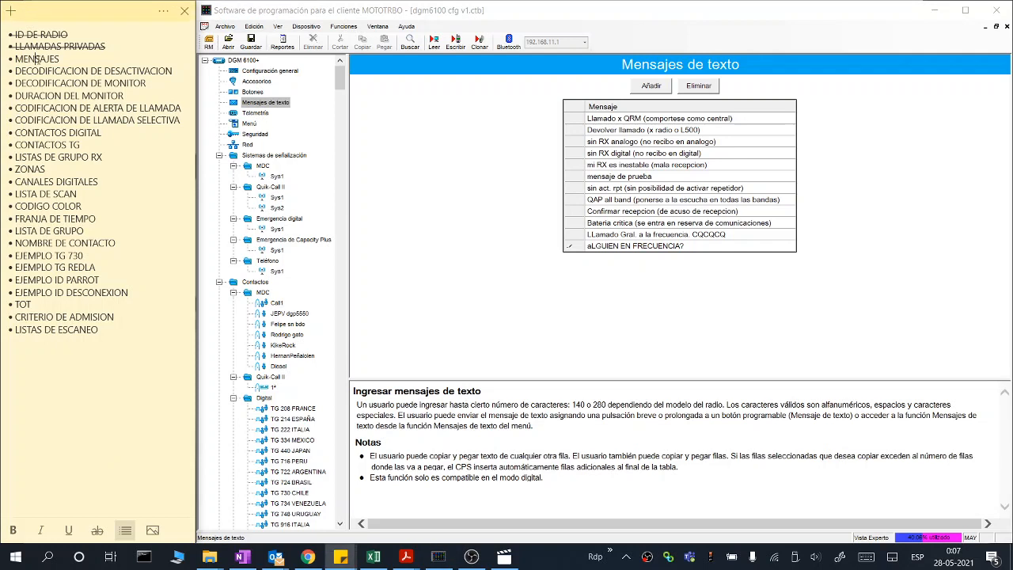
{"action": "left_click", "coordinate": [97, 531]}
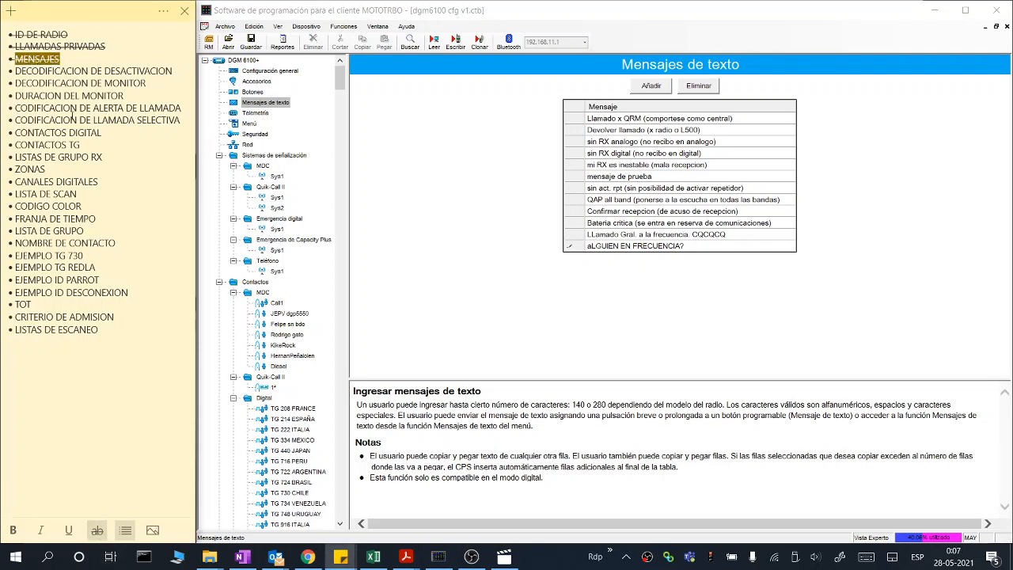
Step: Select DECODIFICACION DE DESACTIVACION in the checklist and examine the radio disable decoding option in the digital settings of Sistemas de señalización
{"action": "triple_click", "coordinate": [68, 72]}
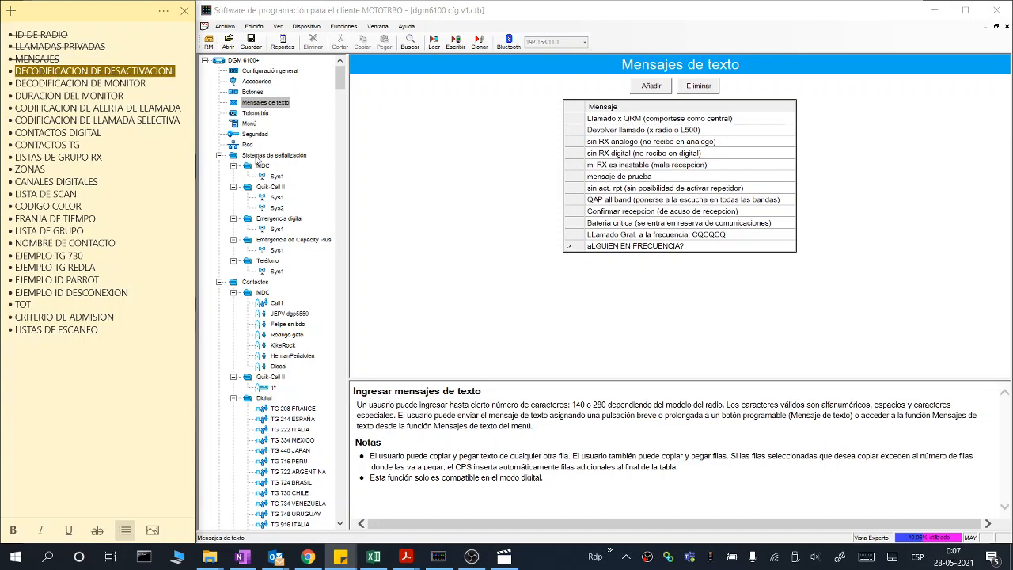
{"action": "left_click", "coordinate": [257, 157]}
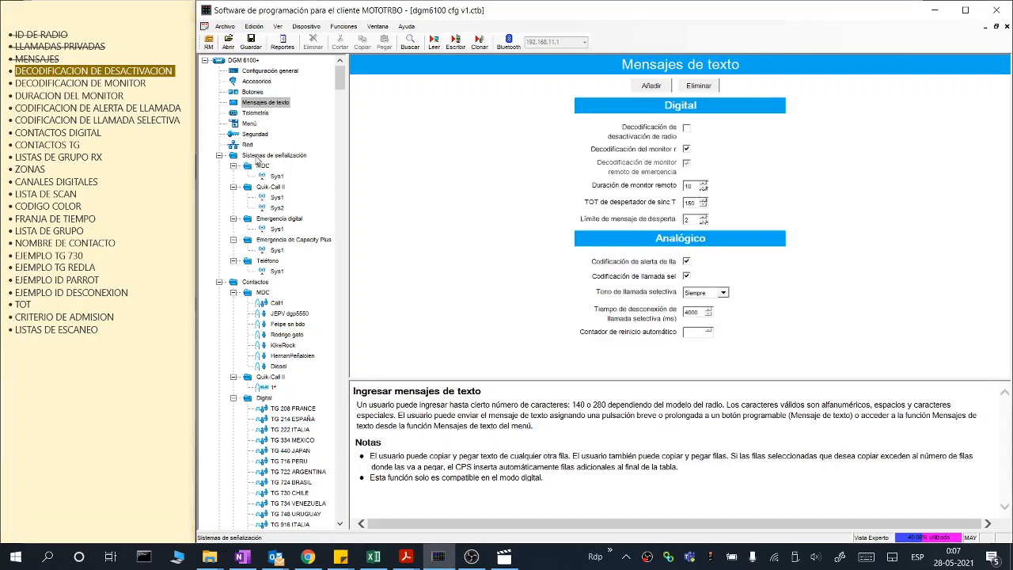
{"action": "left_click", "coordinate": [257, 157]}
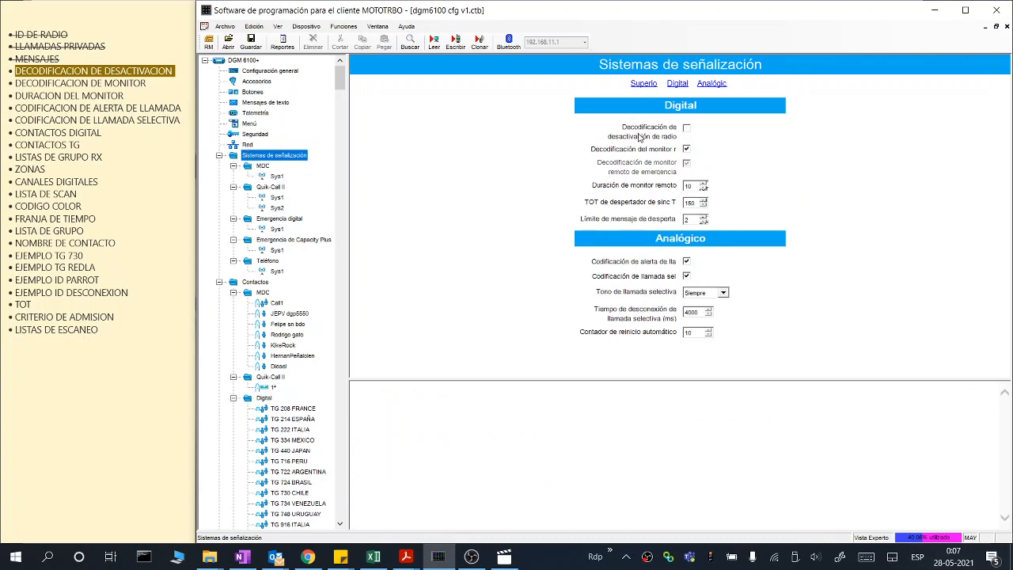
{"action": "left_click", "coordinate": [679, 109]}
{"action": "left_click", "coordinate": [638, 141]}
{"action": "left_click", "coordinate": [687, 134]}
{"action": "left_click", "coordinate": [687, 134]}
{"action": "left_click", "coordinate": [687, 135]}
Step: Select DECODIFICACION DE MONITOR in the checklist and examine the remote monitor decoding and remote monitor duration settings
{"action": "left_click", "coordinate": [16, 83]}
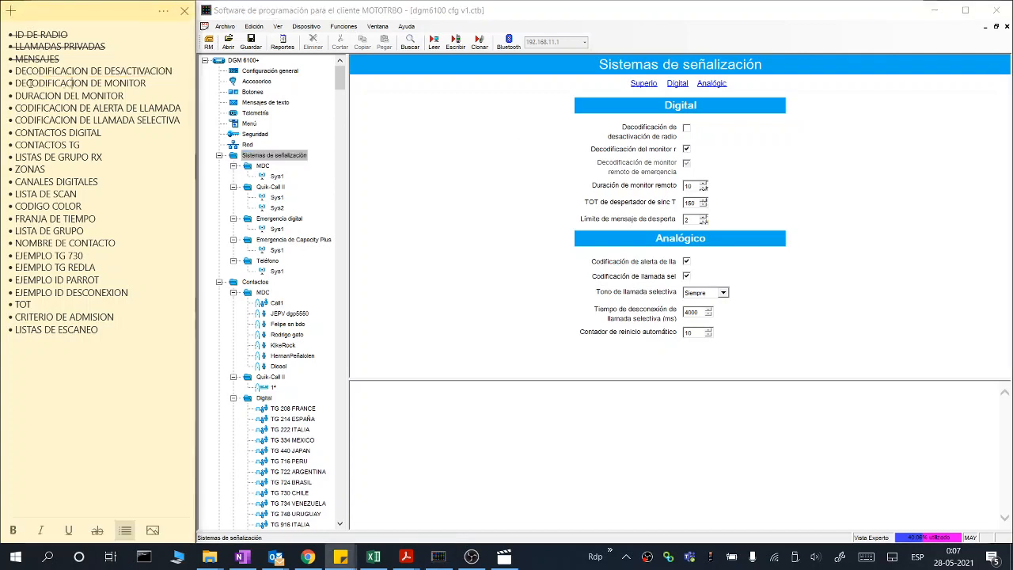
{"action": "left_click_drag", "start_coordinate": [15, 84], "coordinate": [149, 83]}
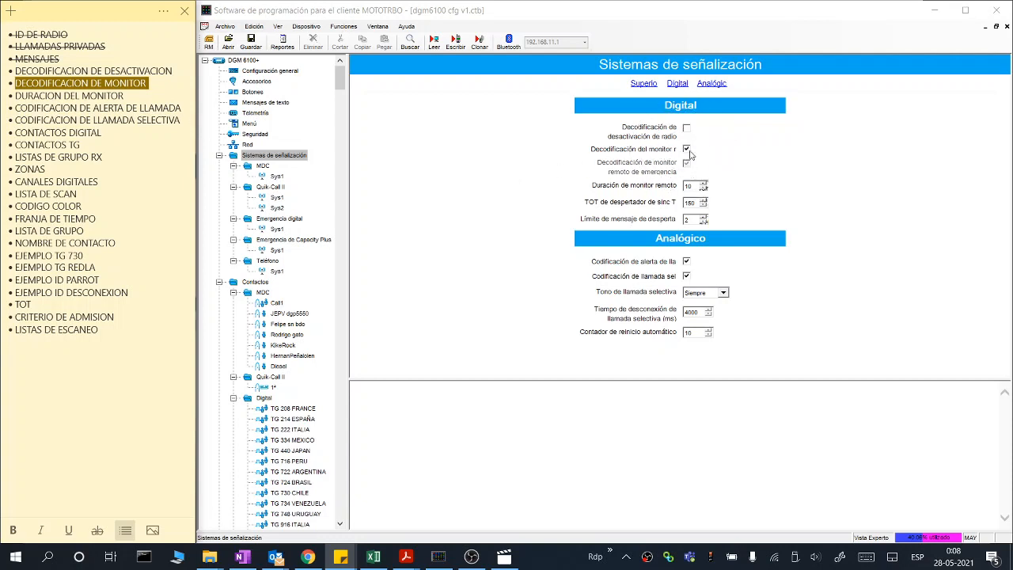
{"action": "mouse_move", "coordinate": [688, 154]}
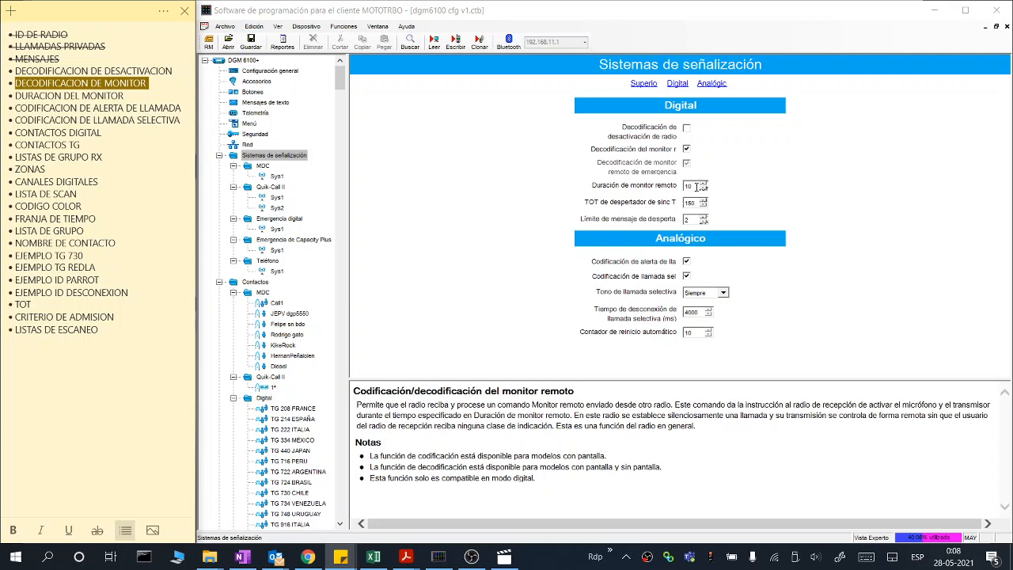
{"action": "left_click", "coordinate": [697, 187]}
{"action": "left_click", "coordinate": [611, 190]}
{"action": "left_click", "coordinate": [688, 188]}
{"action": "left_click", "coordinate": [694, 187]}
{"action": "left_click_drag", "start_coordinate": [695, 187], "coordinate": [683, 187]}
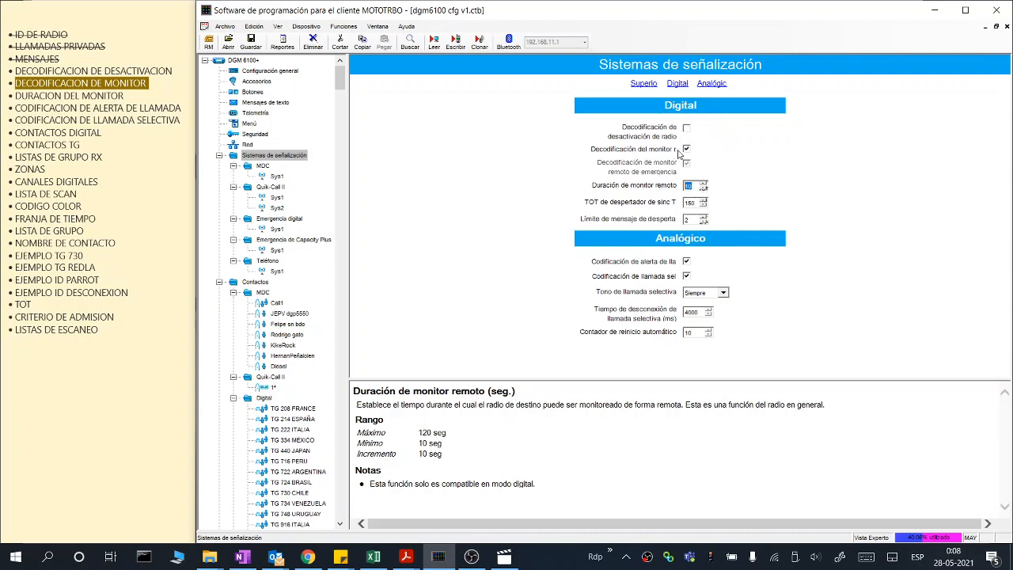
Step: Check the radio ID in Configuración general, and review the remote monitor and radio disable options in Sistemas de señalización
{"action": "left_click", "coordinate": [273, 71]}
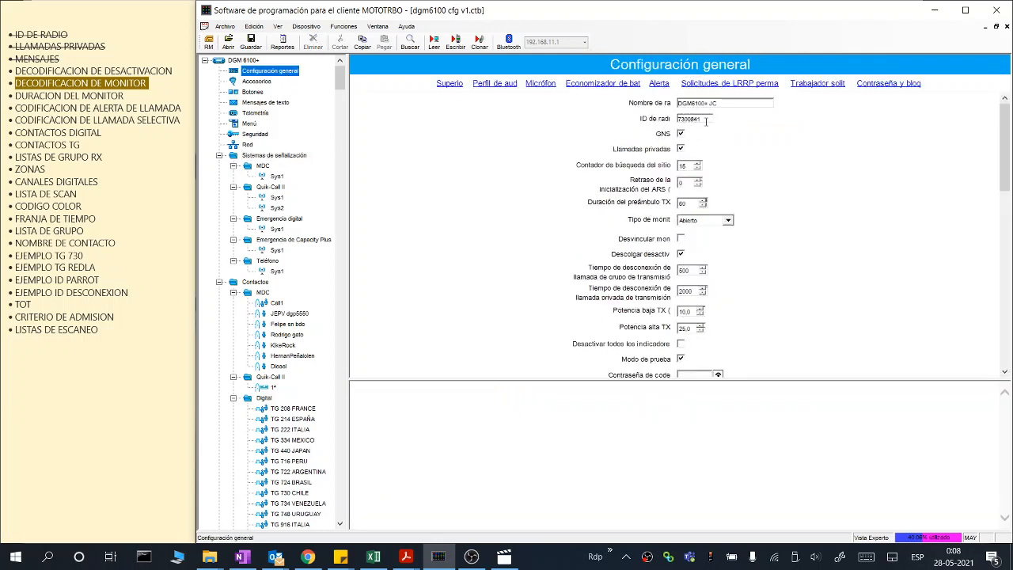
{"action": "left_click", "coordinate": [286, 160]}
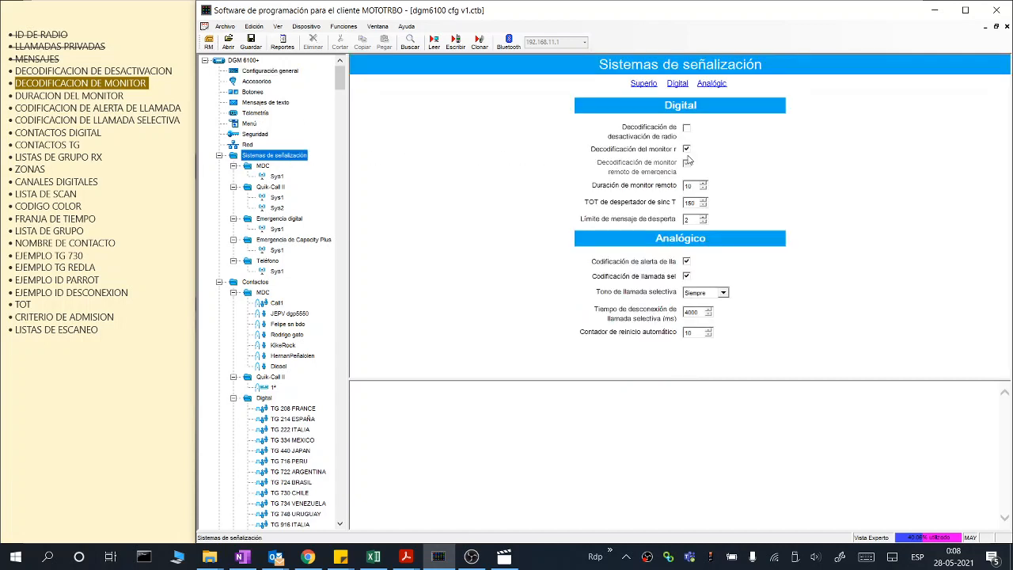
{"action": "left_click", "coordinate": [688, 185]}
{"action": "left_click", "coordinate": [686, 151]}
{"action": "left_click", "coordinate": [689, 134]}
{"action": "left_click", "coordinate": [689, 132]}
Step: Strike through DECODIFICACION DE DESACTIVACION, DECODIFICACION DE MONITOR and DURACION DEL MONITOR in the checklist note
{"action": "left_click", "coordinate": [16, 71]}
{"action": "left_click_drag", "start_coordinate": [16, 71], "coordinate": [173, 71]}
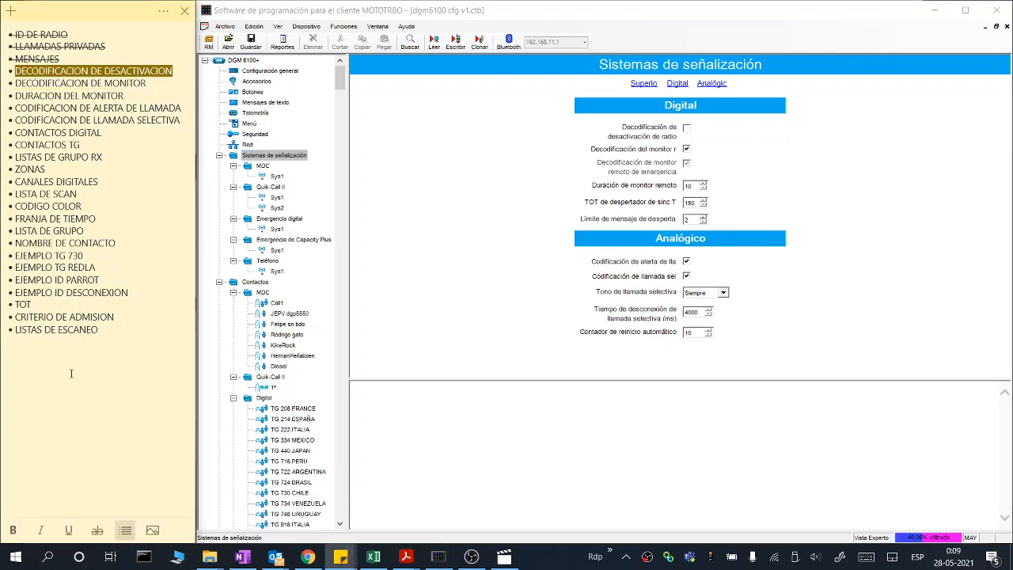
{"action": "left_click", "coordinate": [97, 532]}
{"action": "key", "text": "Down"}
{"action": "key", "text": "shift+End"}
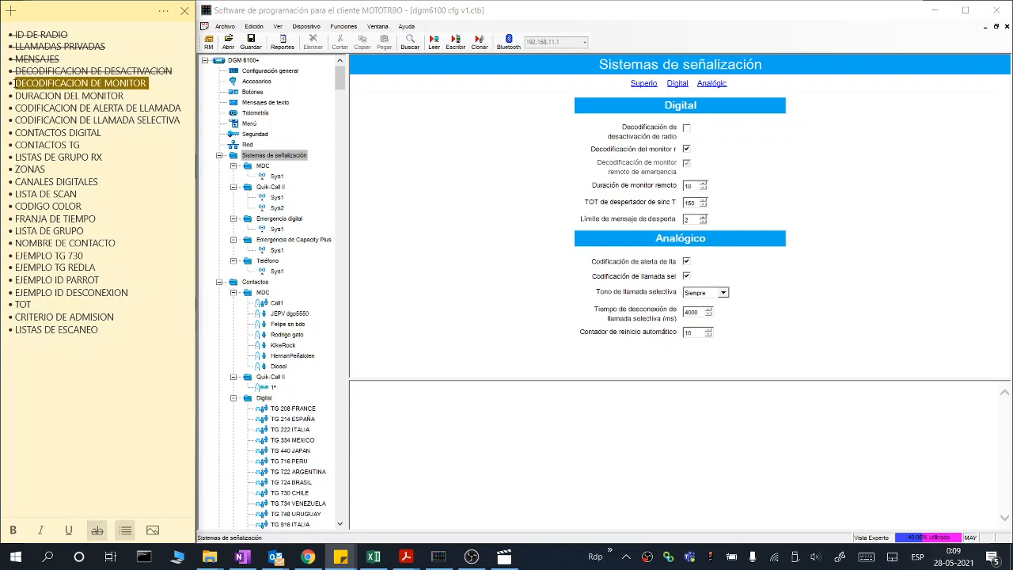
{"action": "left_click", "coordinate": [96, 531]}
{"action": "left_click_drag", "start_coordinate": [16, 96], "coordinate": [127, 95]}
{"action": "left_click", "coordinate": [97, 531]}
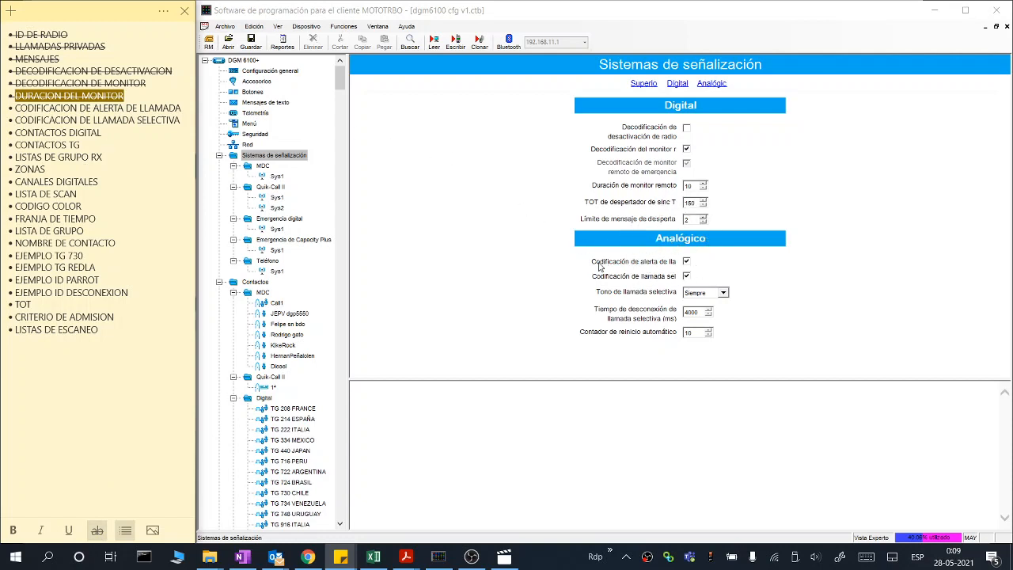
Step: Strike through CODIFICACION DE ALERTA DE LLAMADA and CODIFICACION DE LLAMADA SELECTIVA in the checklist note
{"action": "mouse_move", "coordinate": [686, 269]}
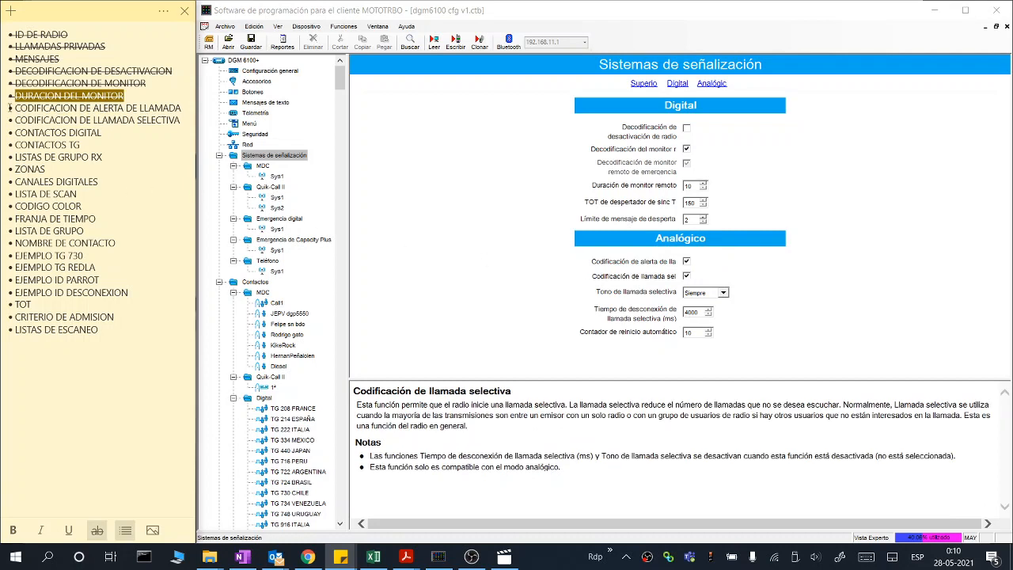
{"action": "left_click_drag", "start_coordinate": [10, 107], "coordinate": [184, 112]}
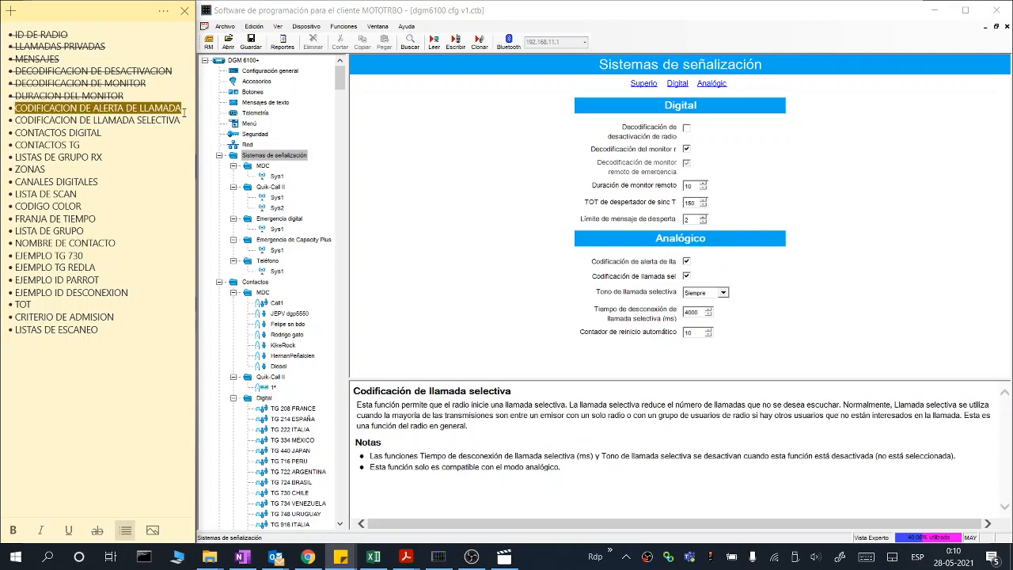
{"action": "left_click", "coordinate": [97, 529]}
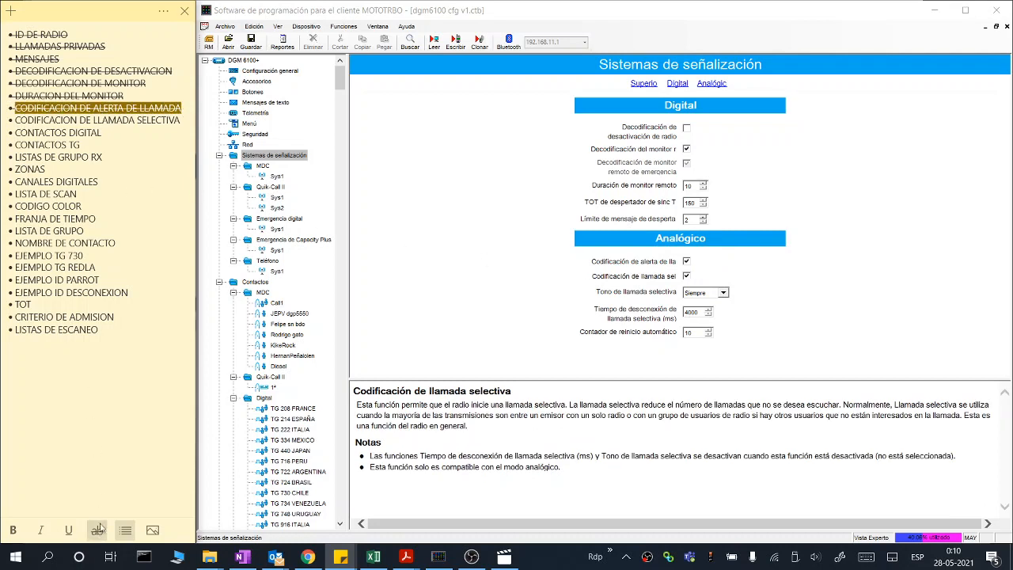
{"action": "left_click_drag", "start_coordinate": [14, 120], "coordinate": [182, 121]}
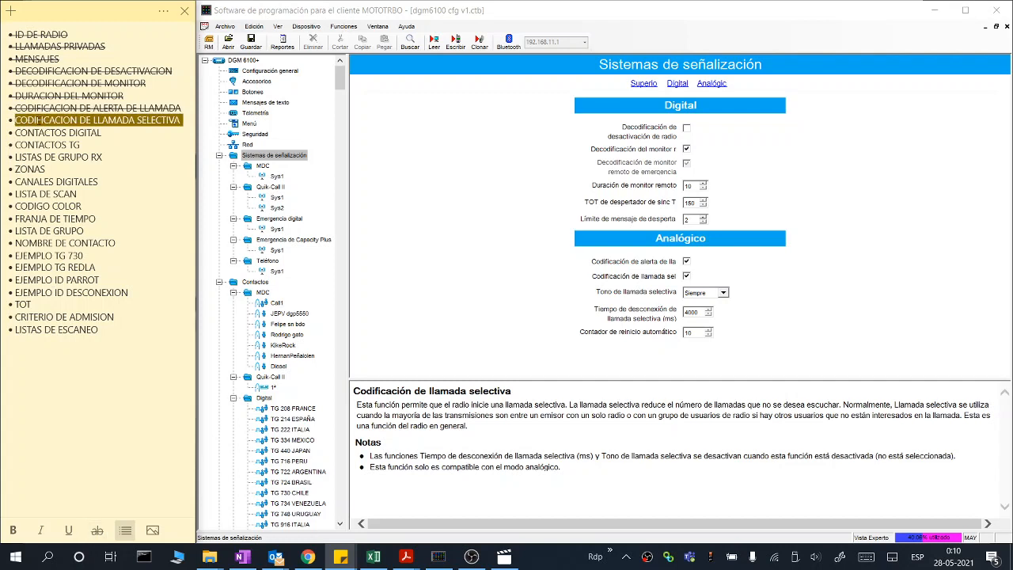
{"action": "left_click", "coordinate": [96, 529]}
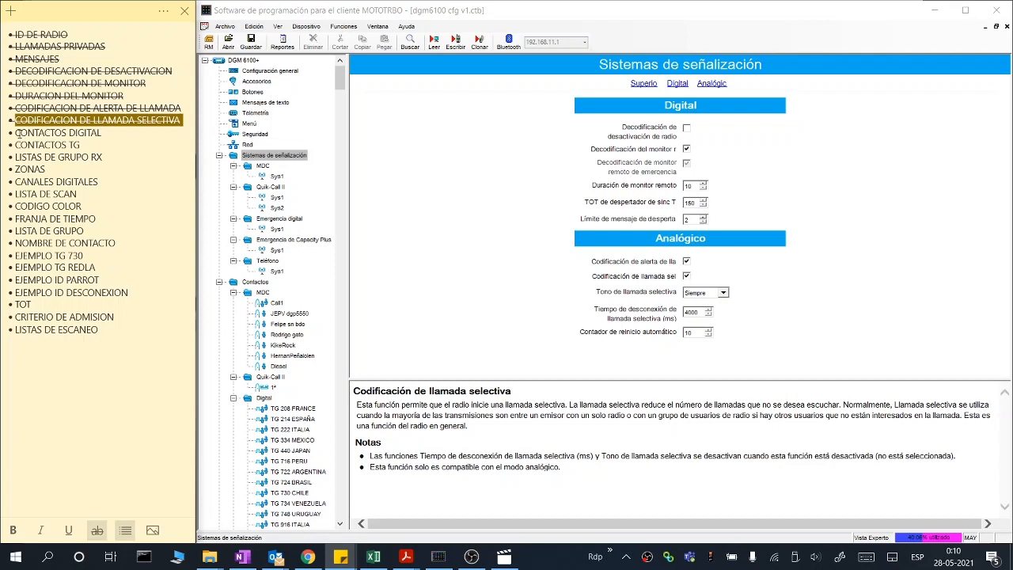
Step: Select CONTACTOS DIGITAL in the checklist and review the Quik-Call II and MDC contact groups under Contactos
{"action": "left_click_drag", "start_coordinate": [15, 133], "coordinate": [103, 133]}
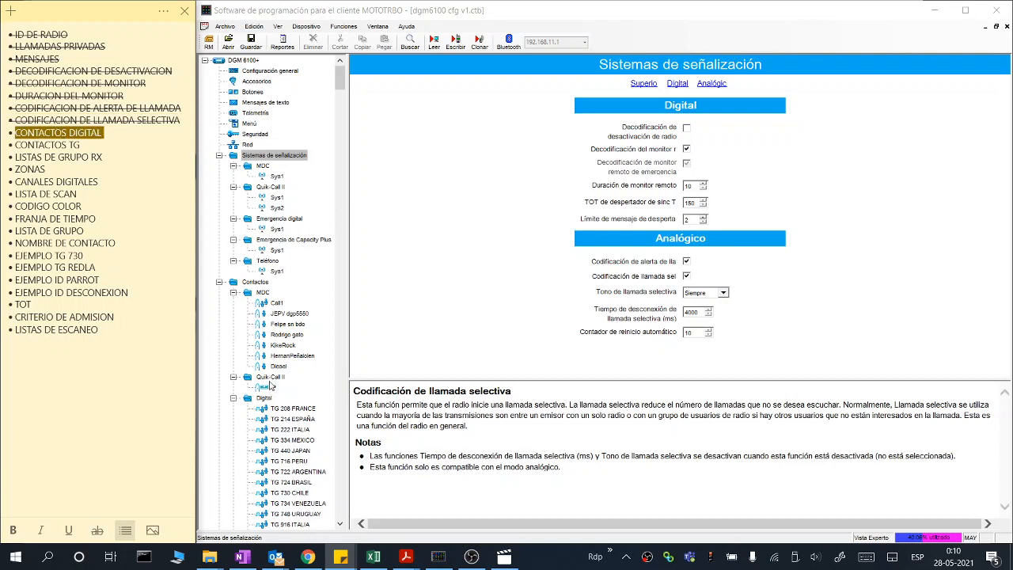
{"action": "left_click", "coordinate": [255, 282]}
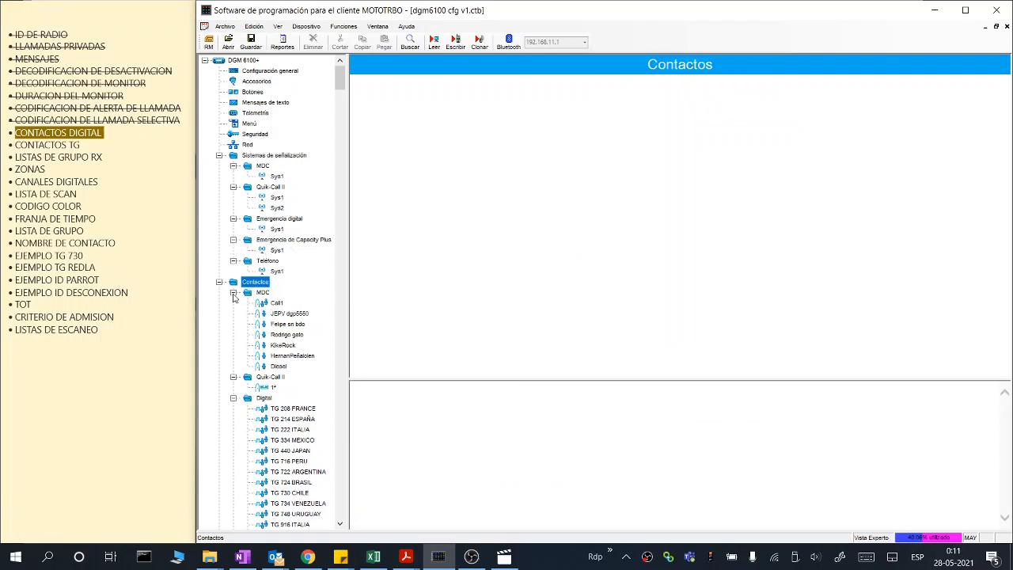
{"action": "left_click", "coordinate": [234, 293]}
{"action": "left_click", "coordinate": [233, 303]}
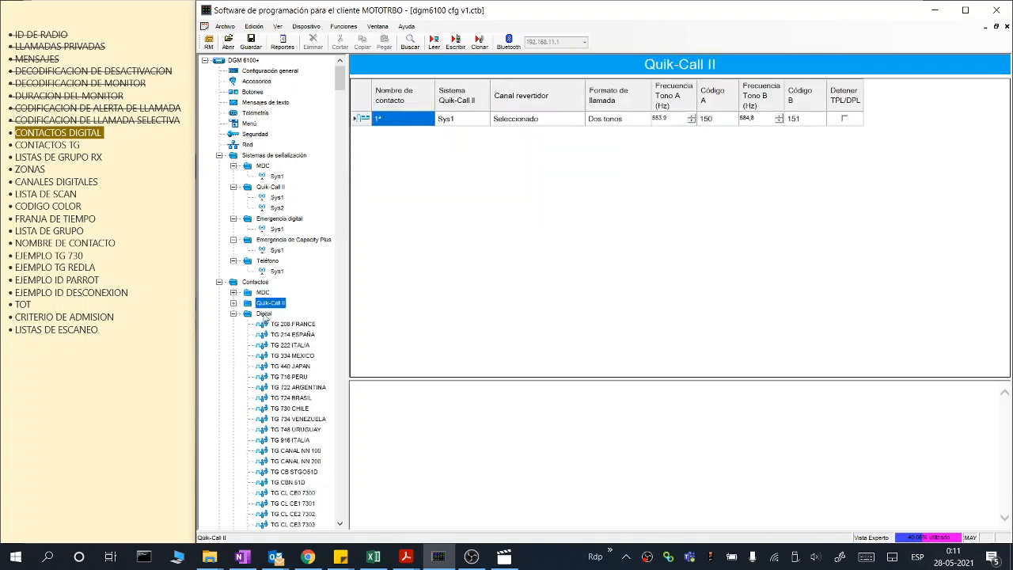
{"action": "key", "text": "Down"}
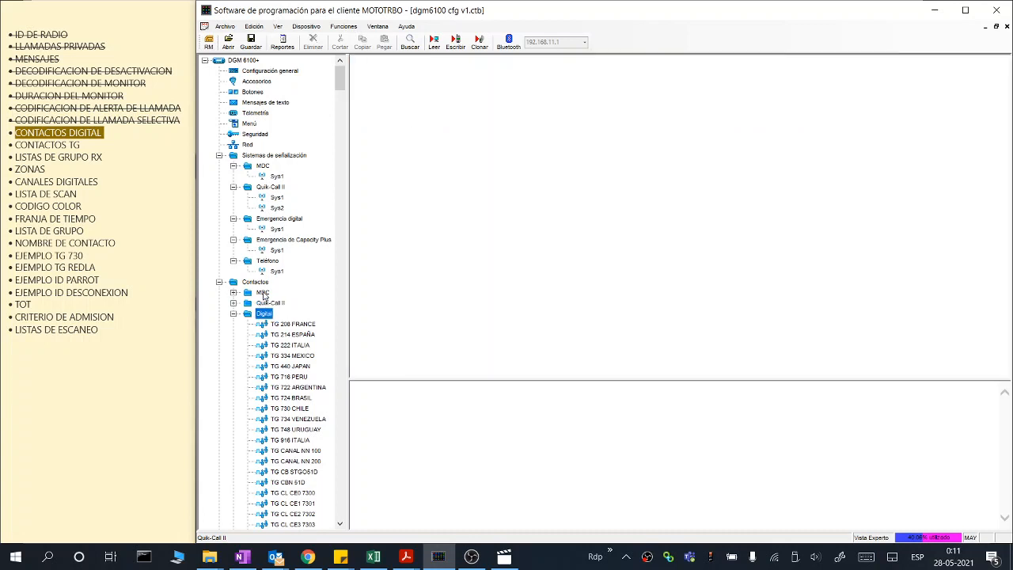
{"action": "left_click", "coordinate": [263, 293]}
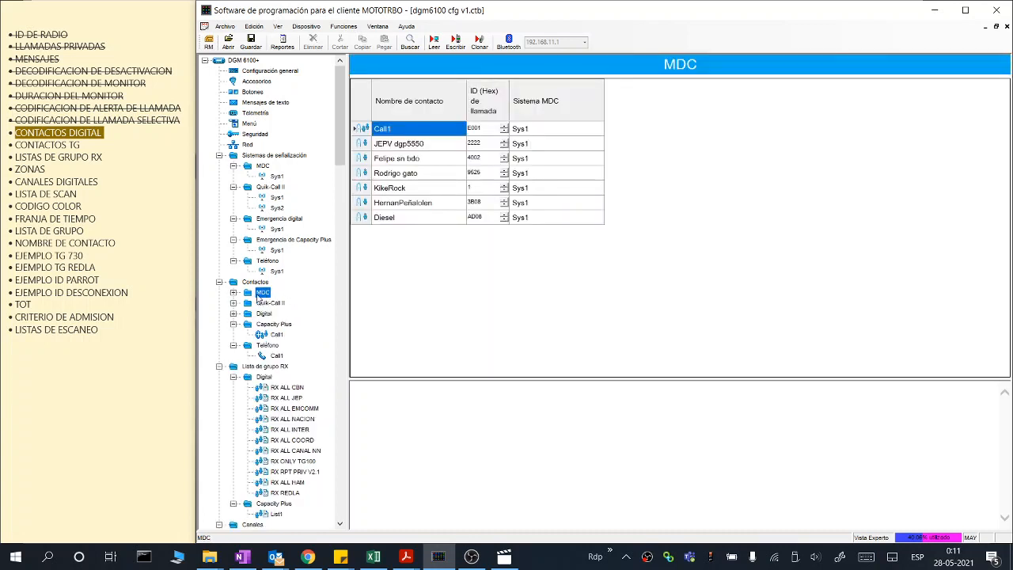
{"action": "left_click", "coordinate": [234, 293]}
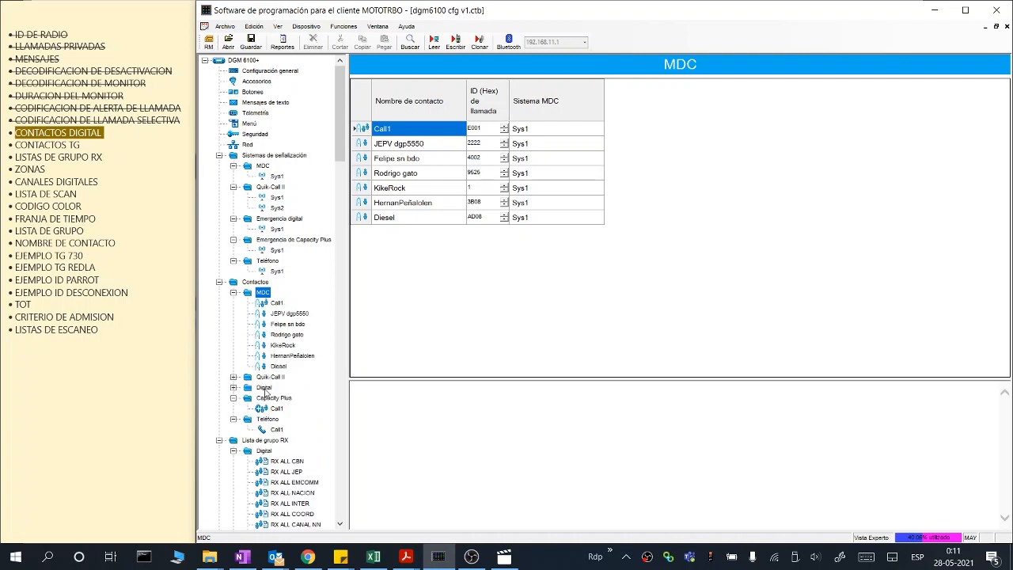
Step: Browse the Digital contacts list and examine the call IDs of several individual private-call contacts
{"action": "left_click", "coordinate": [266, 391]}
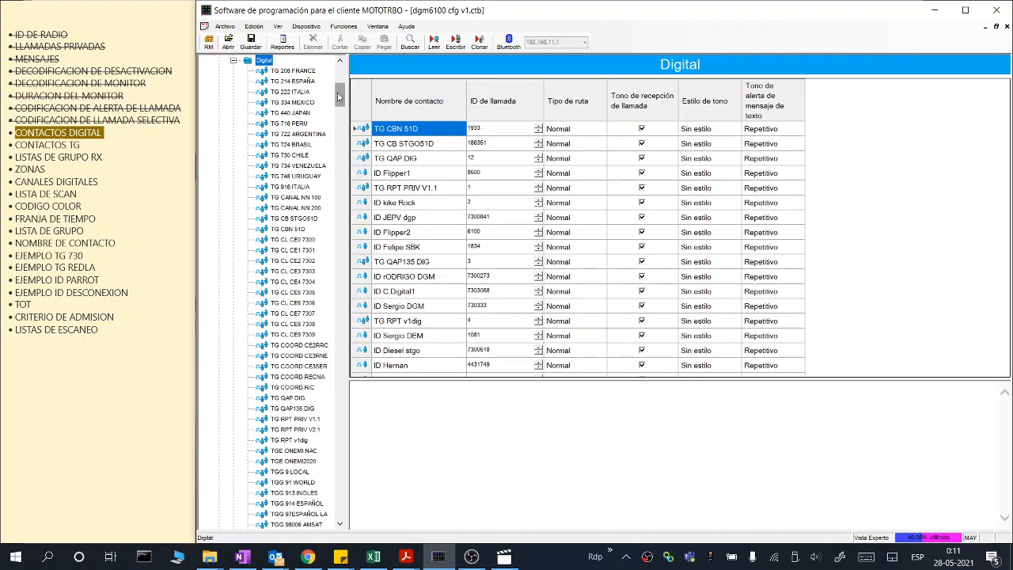
{"action": "left_click_drag", "start_coordinate": [339, 93], "coordinate": [335, 291]}
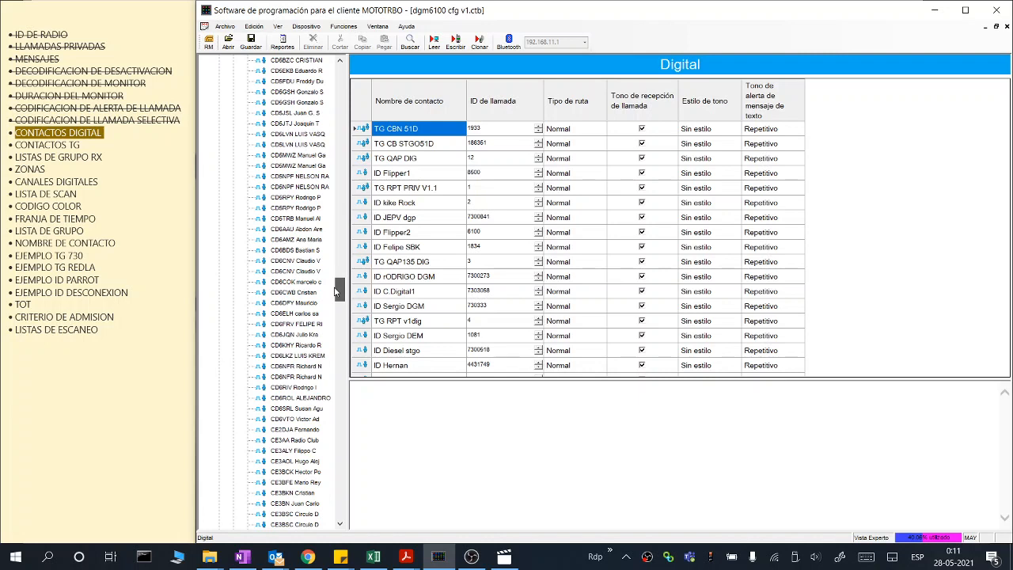
{"action": "left_click", "coordinate": [289, 208]}
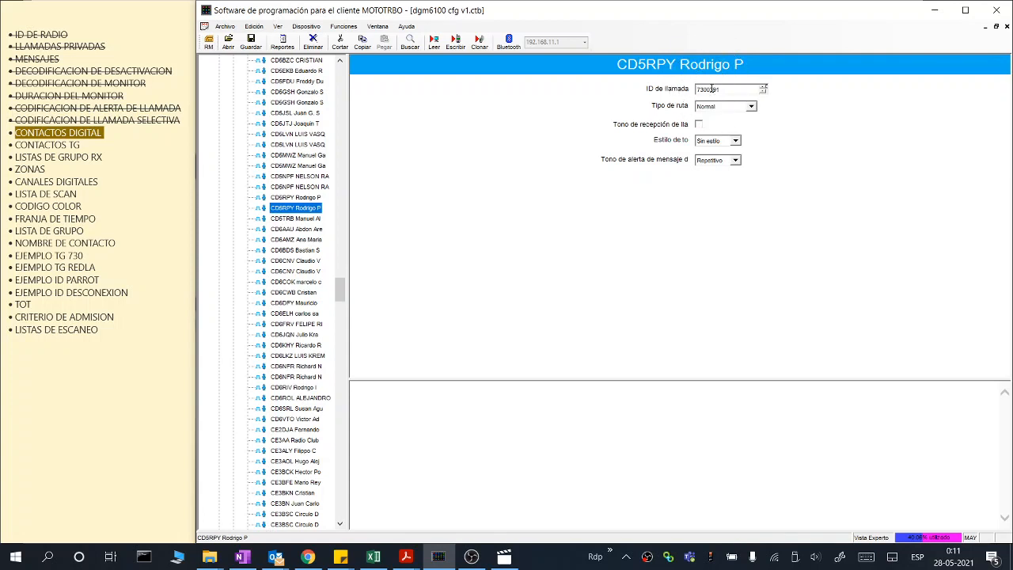
{"action": "key", "text": "ctrl"}
{"action": "key", "text": "ctrl"}
{"action": "key", "text": "ctrl"}
{"action": "left_click", "coordinate": [303, 315]}
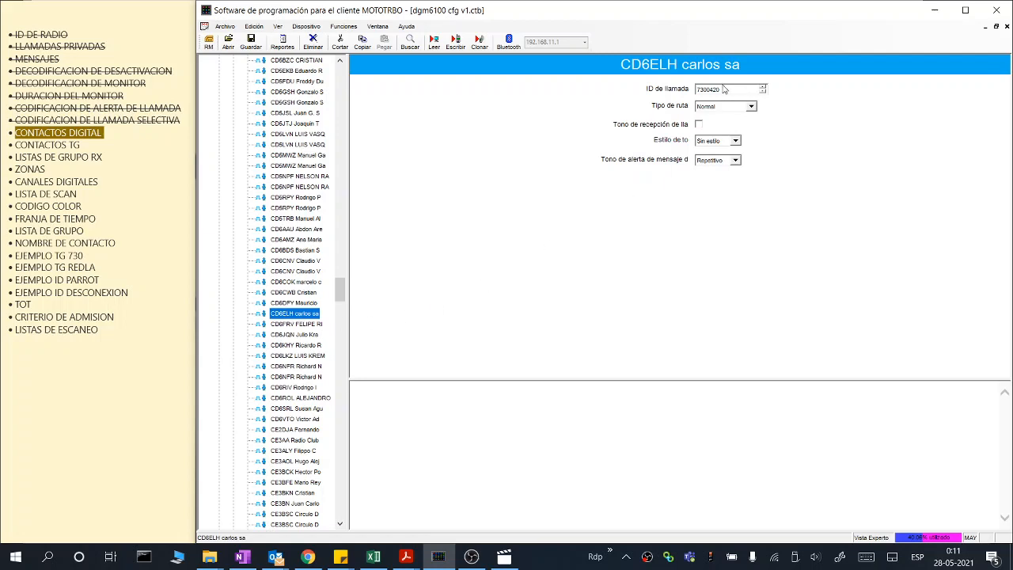
{"action": "key", "text": "ctrl"}
{"action": "left_click_drag", "start_coordinate": [340, 291], "coordinate": [342, 371]}
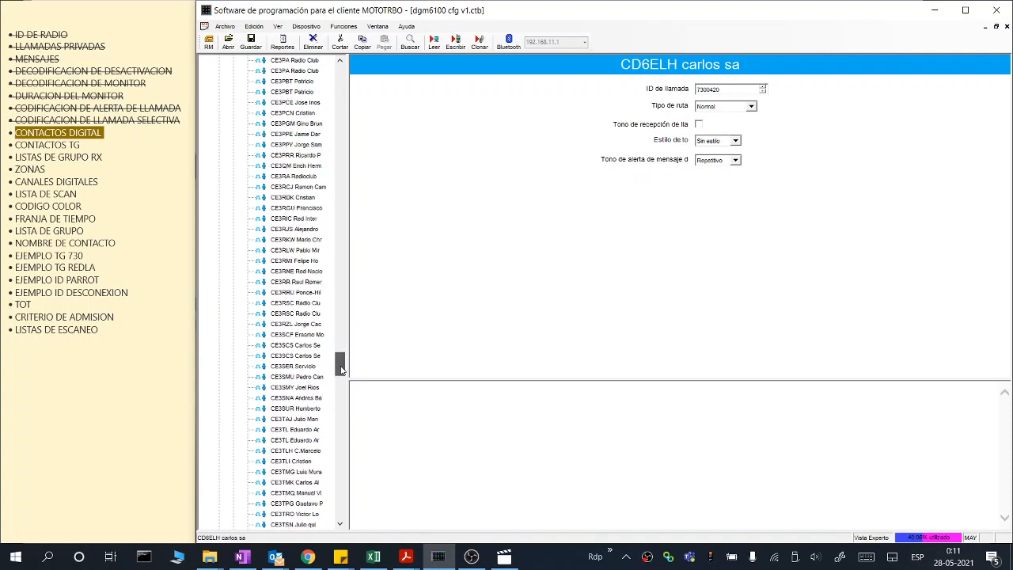
{"action": "left_click", "coordinate": [293, 314]}
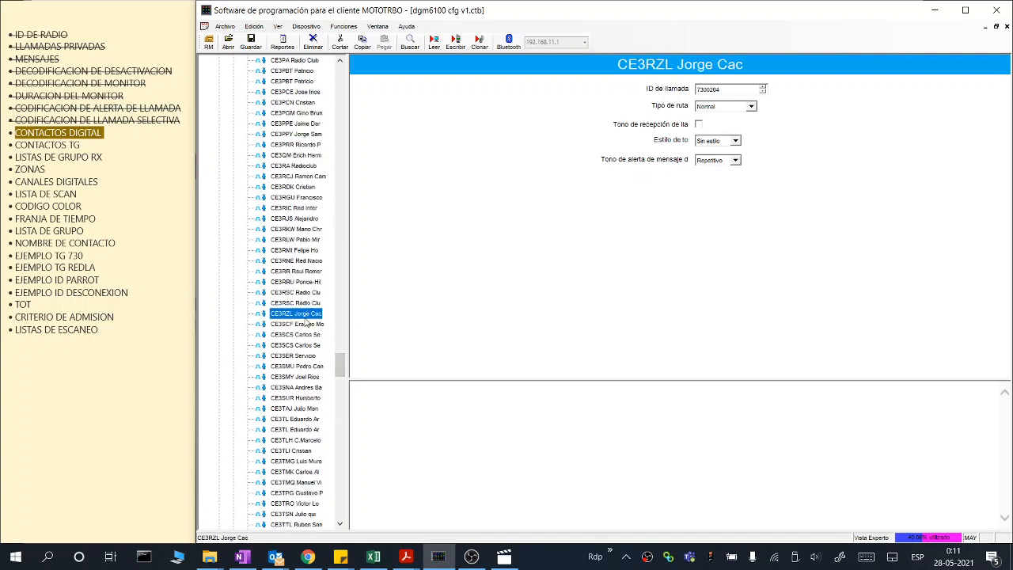
{"action": "left_click_drag", "start_coordinate": [340, 366], "coordinate": [339, 399]}
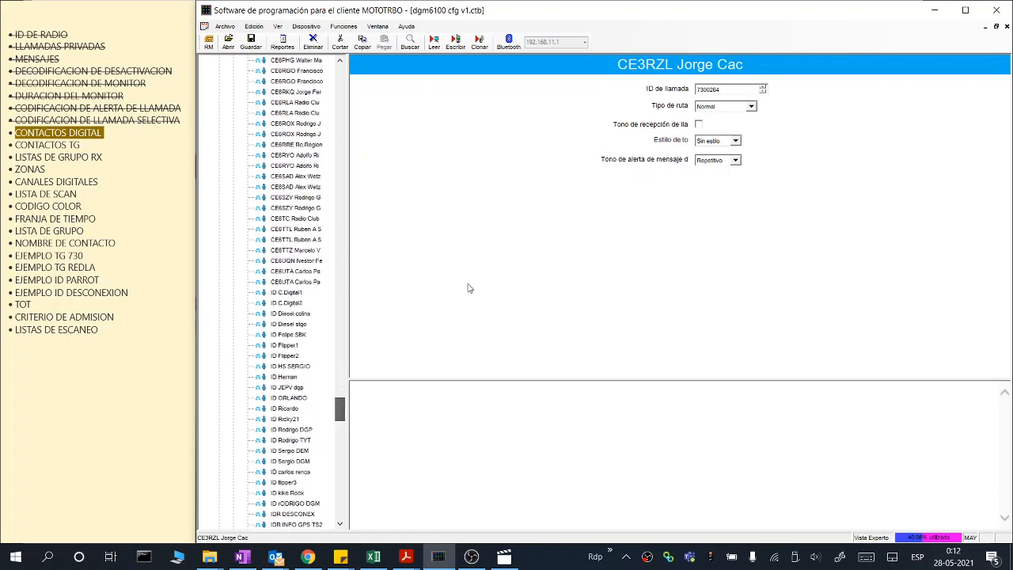
{"action": "left_click", "coordinate": [707, 90]}
Step: Add a new group call (Llamada de grupo) contact to the Digital contacts and locate it in the tree
{"action": "left_click_drag", "start_coordinate": [344, 409], "coordinate": [344, 85]}
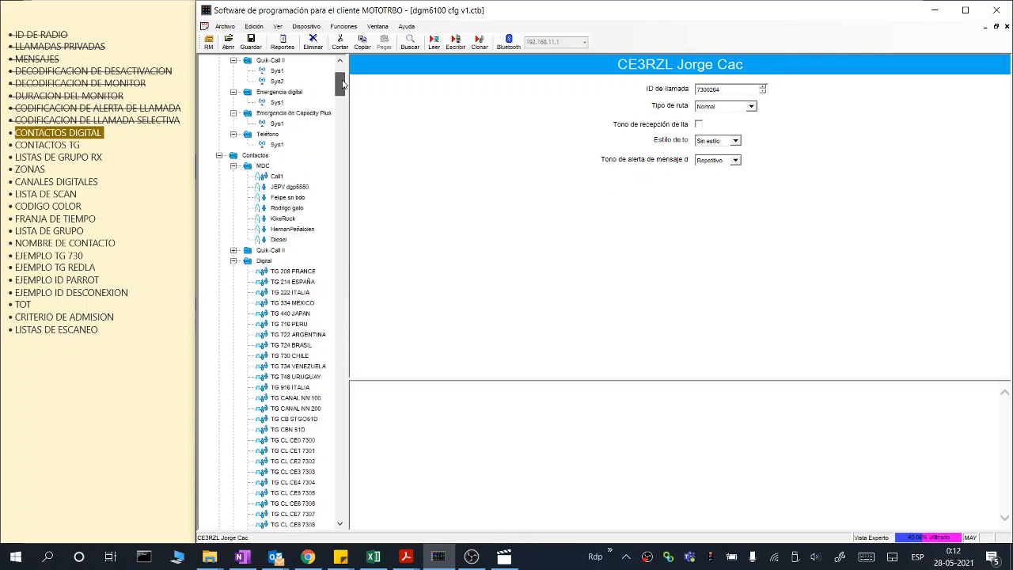
{"action": "left_click", "coordinate": [266, 264]}
{"action": "left_click", "coordinate": [264, 262]}
{"action": "right_click", "coordinate": [264, 263]}
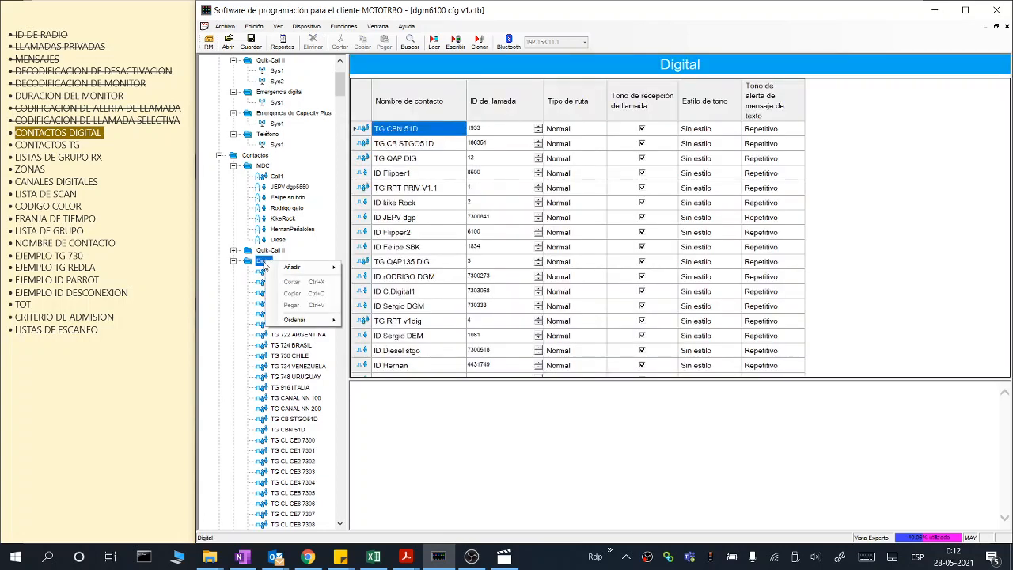
{"action": "mouse_move", "coordinate": [307, 269]}
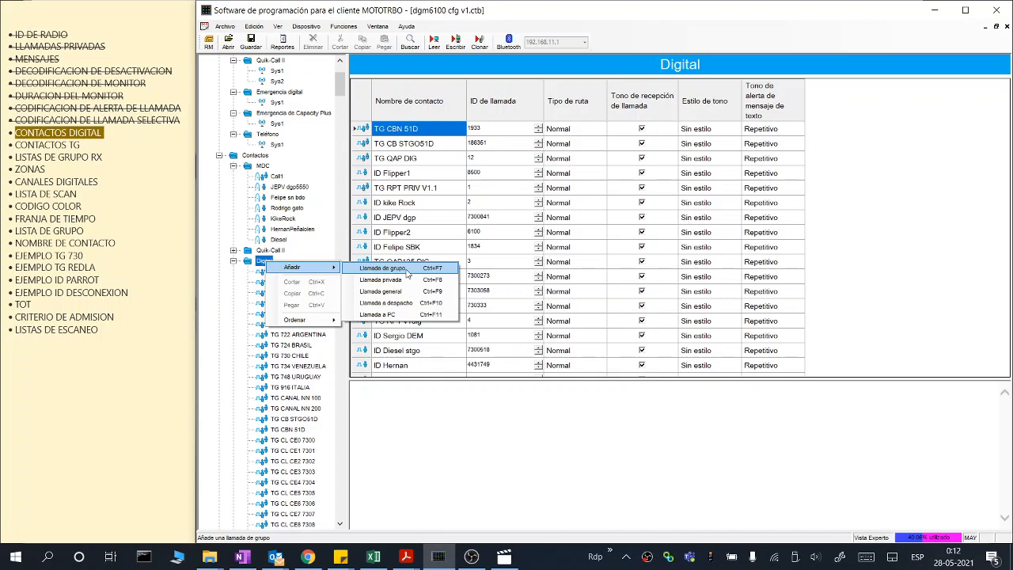
{"action": "key", "text": "Escape"}
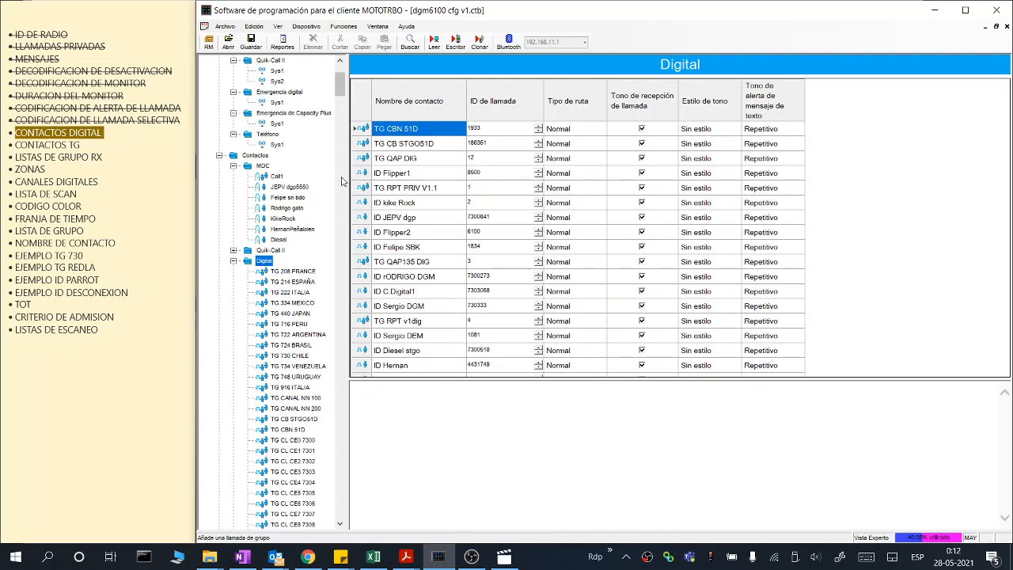
{"action": "scroll", "coordinate": [342, 182], "scroll_direction": "down", "scroll_amount": 3}
{"action": "left_click_drag", "start_coordinate": [342, 111], "coordinate": [358, 470]}
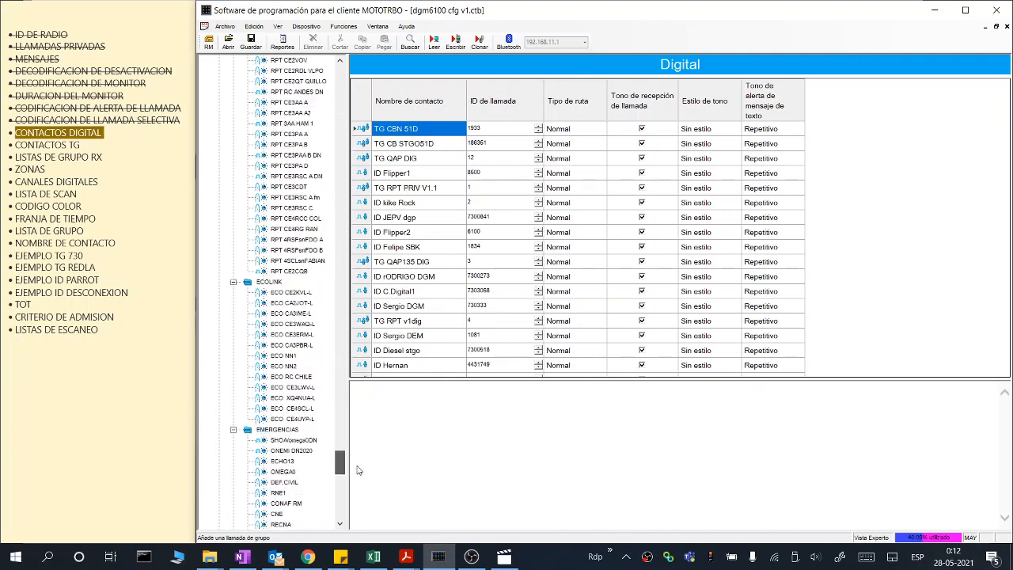
{"action": "scroll", "coordinate": [337, 385], "scroll_direction": "up", "scroll_amount": 10}
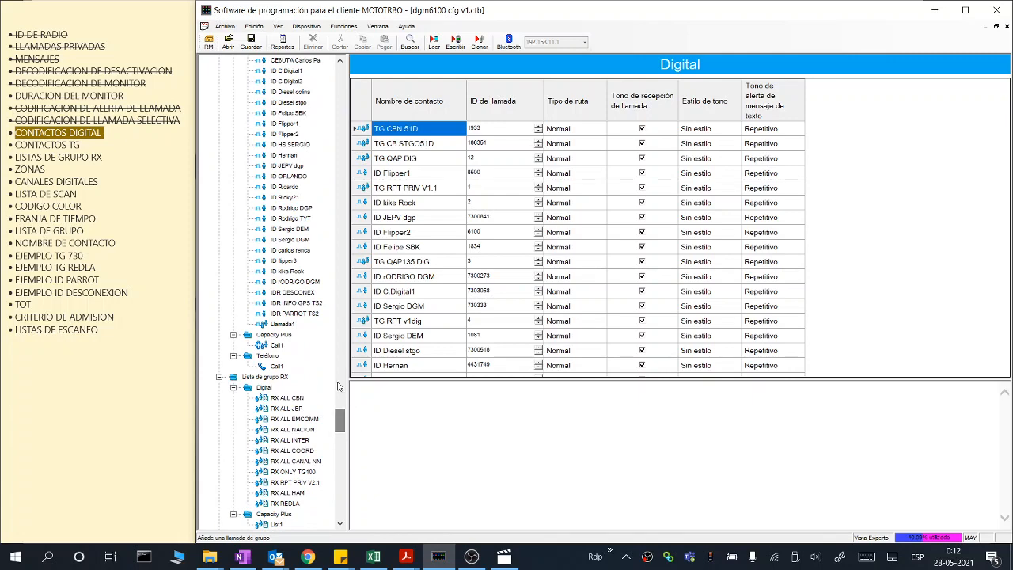
Step: Set the call ID of the new group call contact Llamada1 to 730, and delete that contact
{"action": "left_click", "coordinate": [282, 324]}
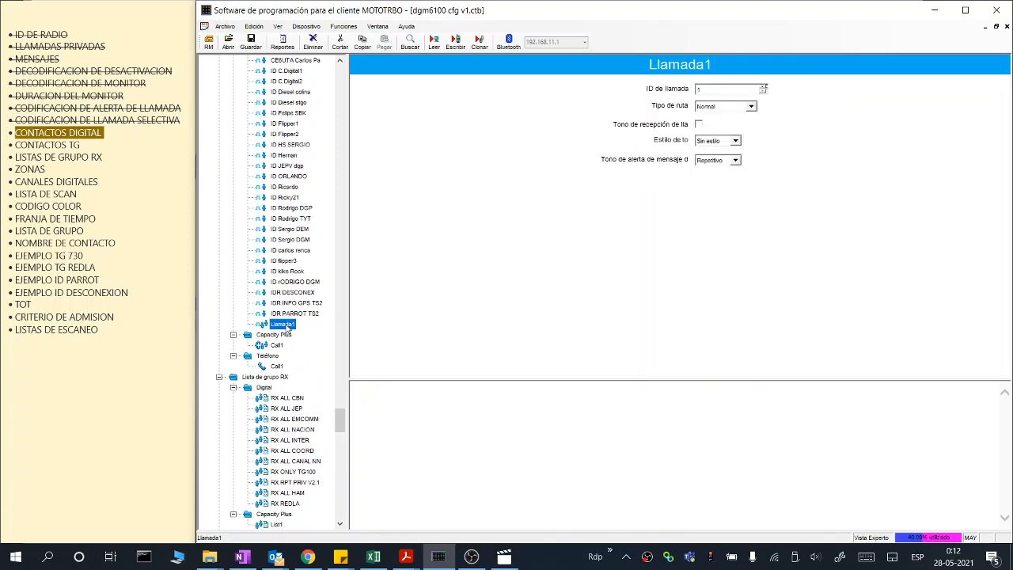
{"action": "left_click", "coordinate": [715, 88]}
{"action": "left_click_drag", "start_coordinate": [705, 89], "coordinate": [671, 94]}
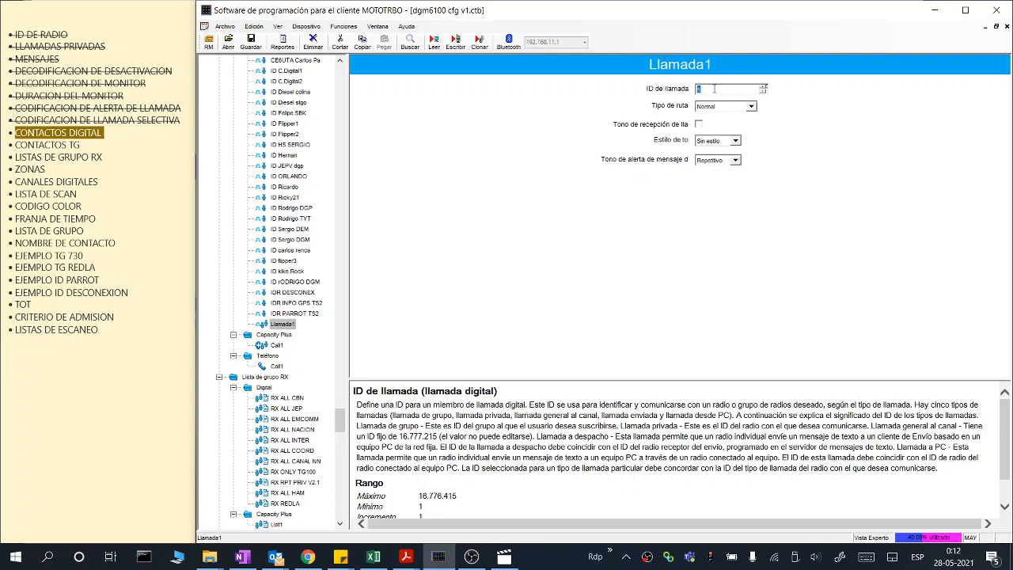
{"action": "type", "text": "730"}
{"action": "right_click", "coordinate": [289, 326]}
{"action": "left_click", "coordinate": [329, 369]}
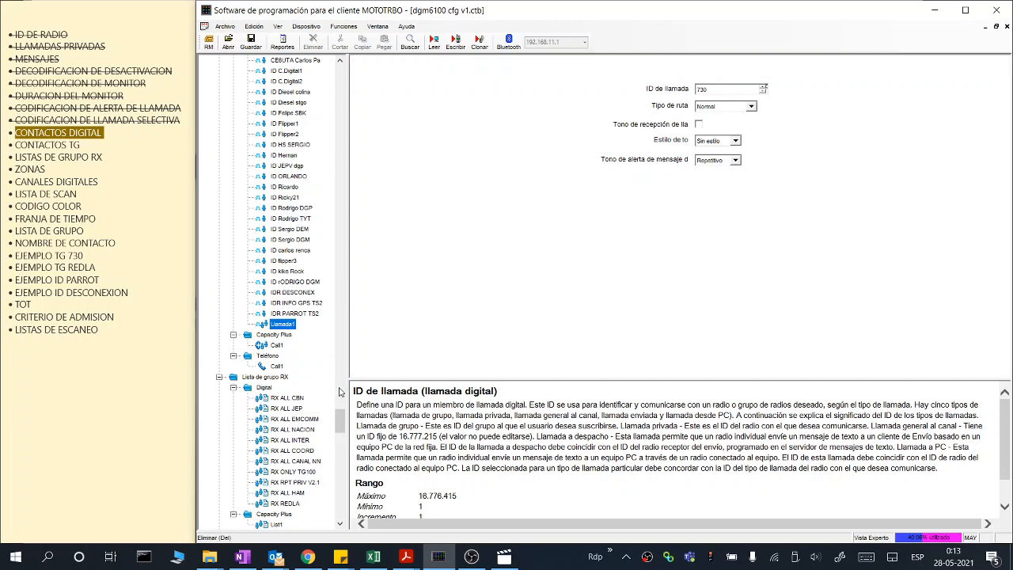
Step: Examine the call IDs of the country talkgroup contacts TG 716 PERU and TG 214 ESPAÑA under Digital
{"action": "left_click_drag", "start_coordinate": [339, 391], "coordinate": [354, 136]}
{"action": "scroll", "coordinate": [301, 237], "scroll_direction": "up", "scroll_amount": 20}
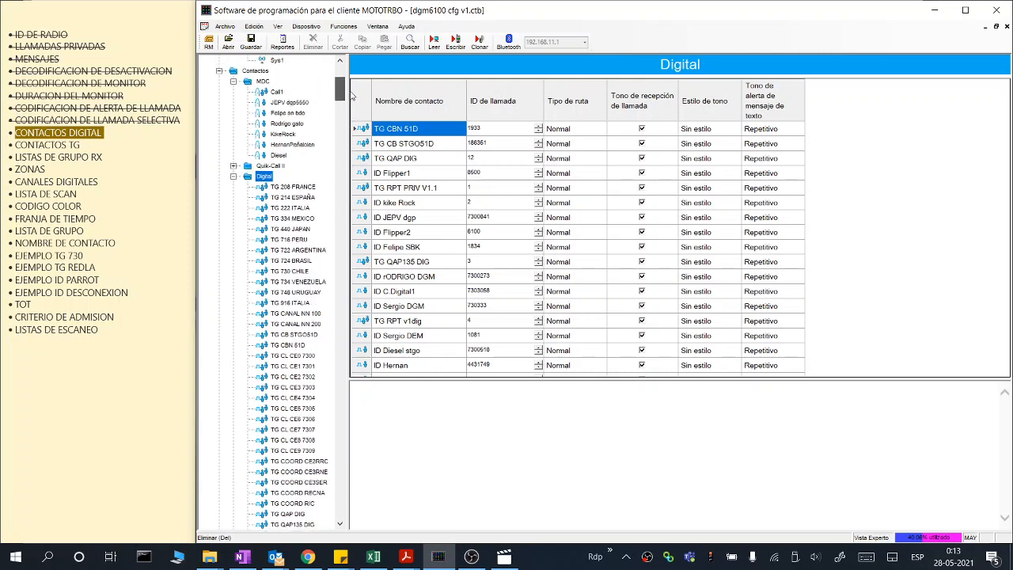
{"action": "left_click", "coordinate": [301, 240]}
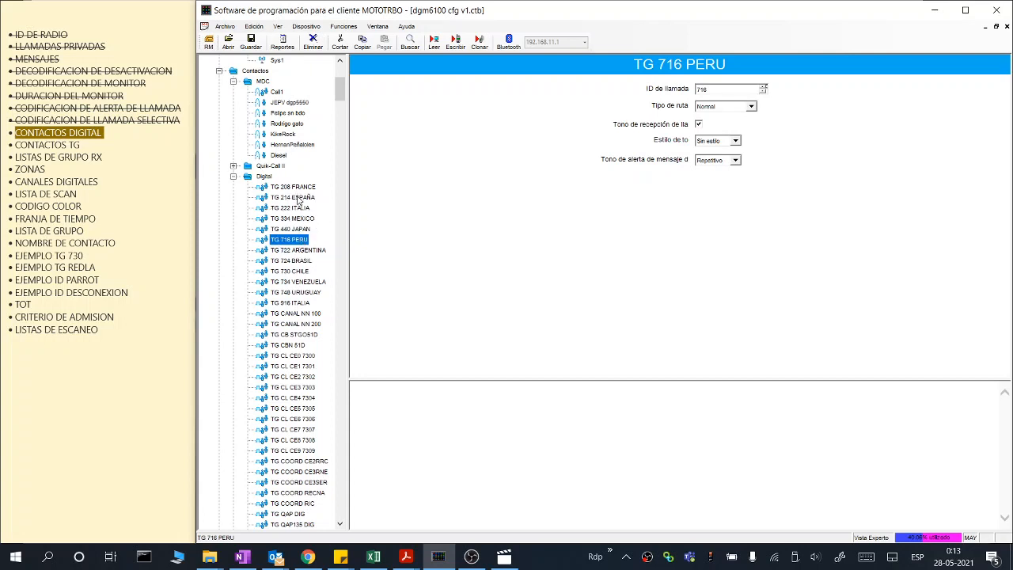
{"action": "left_click", "coordinate": [298, 198]}
{"action": "left_click", "coordinate": [298, 198]}
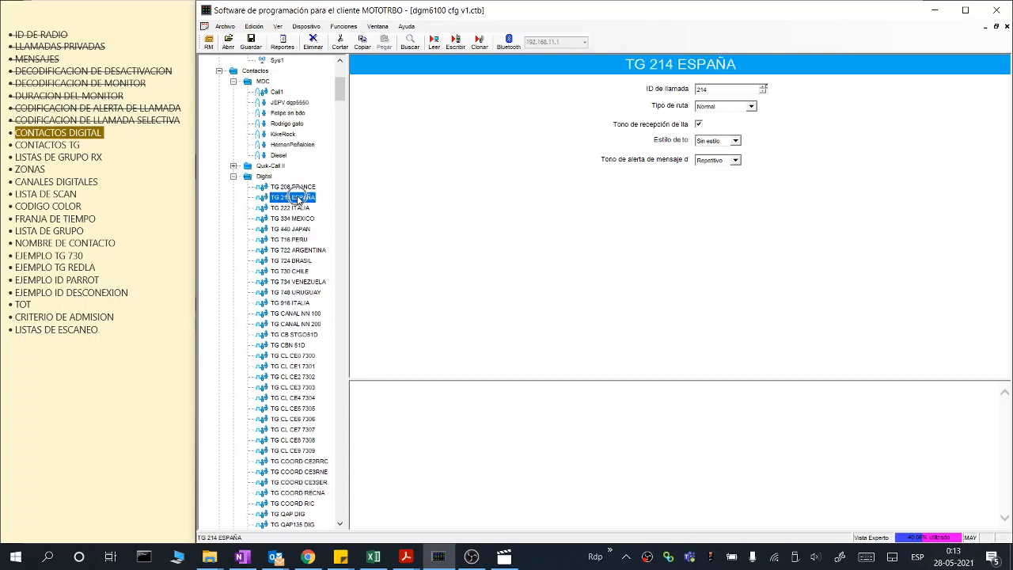
{"action": "left_click", "coordinate": [298, 198]}
Step: Examine the call IDs of the regional talkgroup contacts for CE1, CE3 and CE6, and of TGR REDLA TS2
{"action": "left_click_drag", "start_coordinate": [343, 94], "coordinate": [342, 103]}
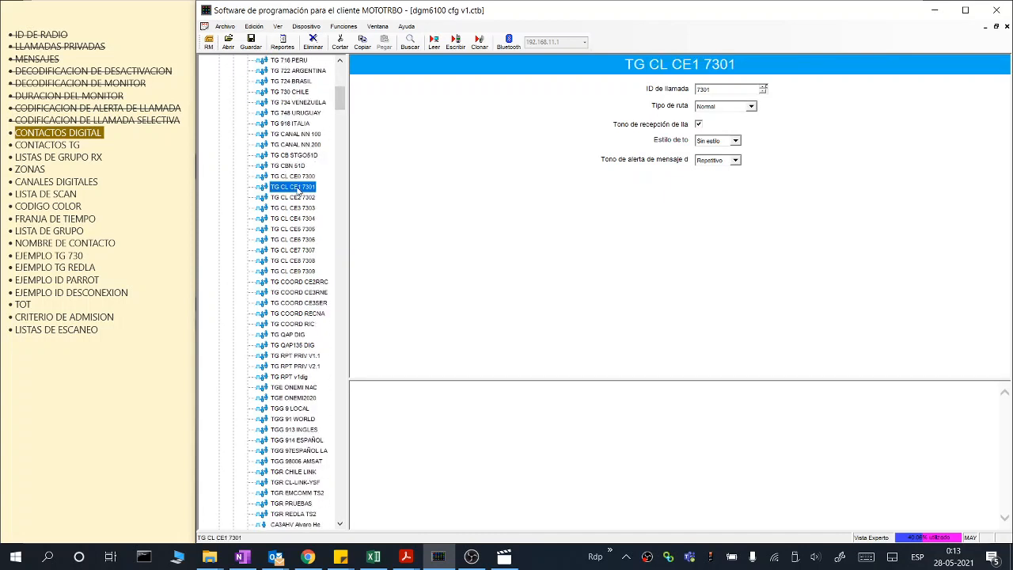
{"action": "left_click", "coordinate": [294, 187]}
{"action": "left_click", "coordinate": [297, 208]}
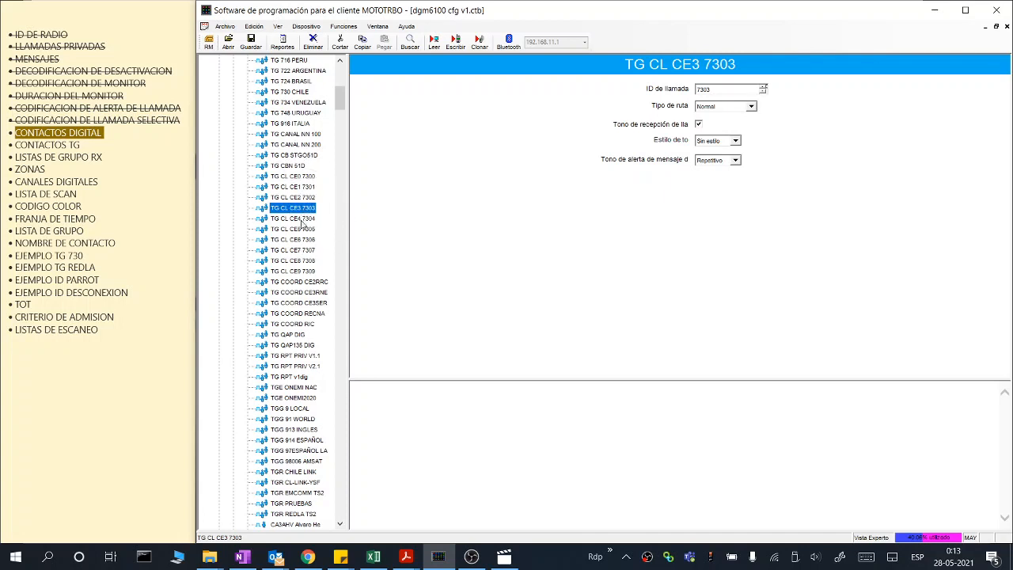
{"action": "left_click", "coordinate": [304, 240]}
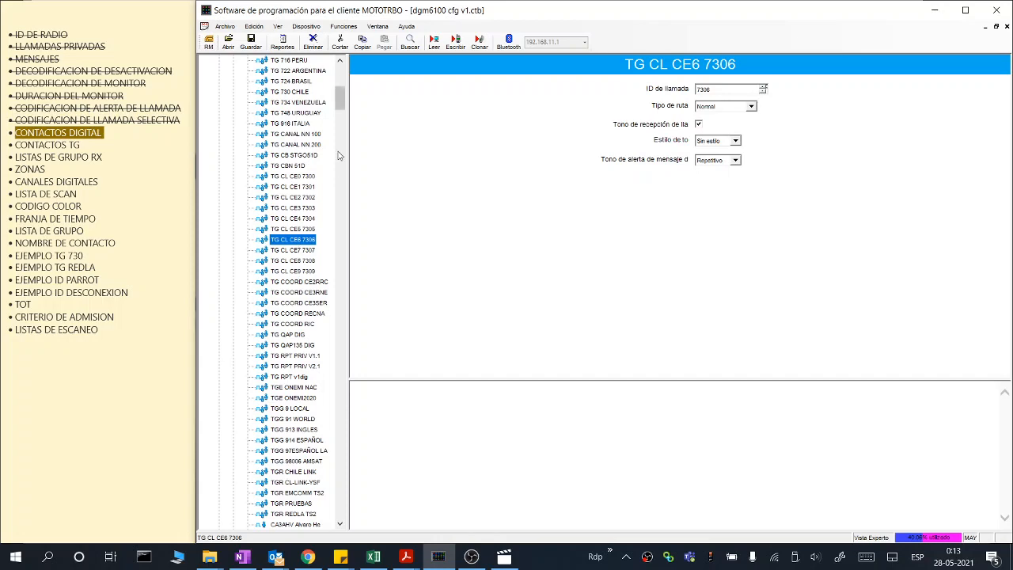
{"action": "left_click_drag", "start_coordinate": [341, 99], "coordinate": [343, 118]}
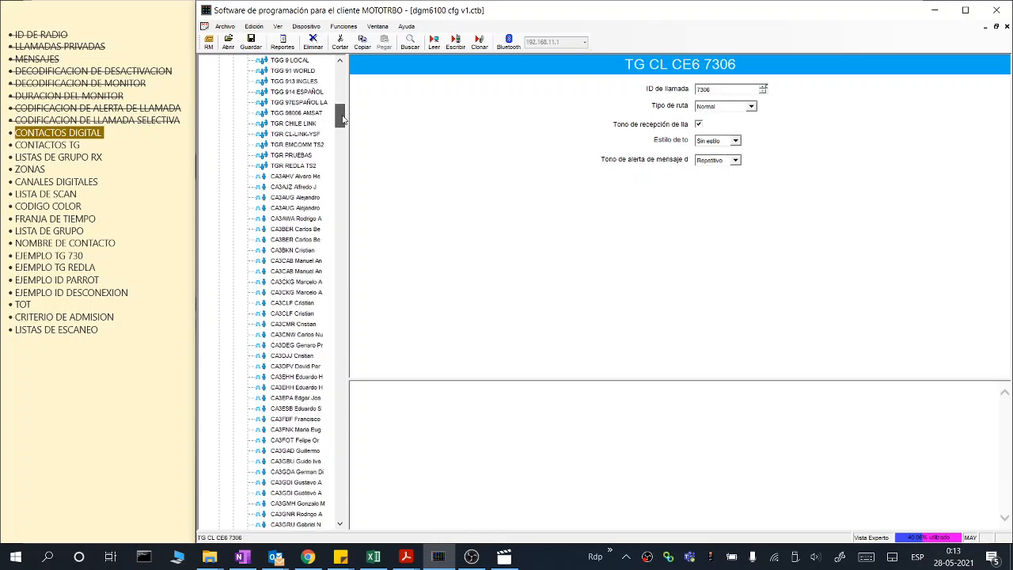
{"action": "left_click", "coordinate": [294, 166]}
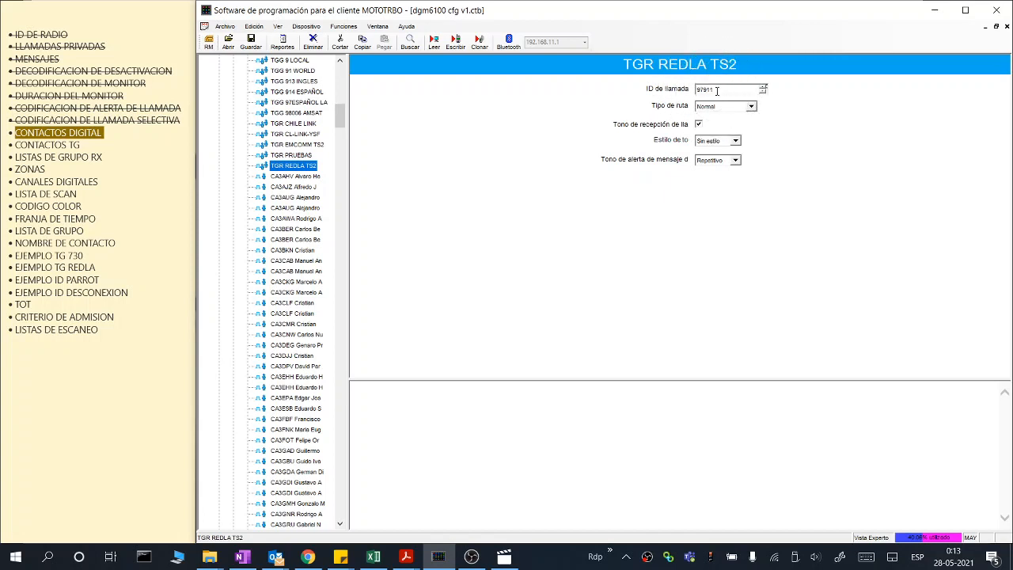
Step: Examine the call IDs of the talkgroup contacts TGR PRUEBAS and TGR EMCOMM TS2
{"action": "left_click", "coordinate": [293, 155]}
{"action": "left_click", "coordinate": [712, 90]}
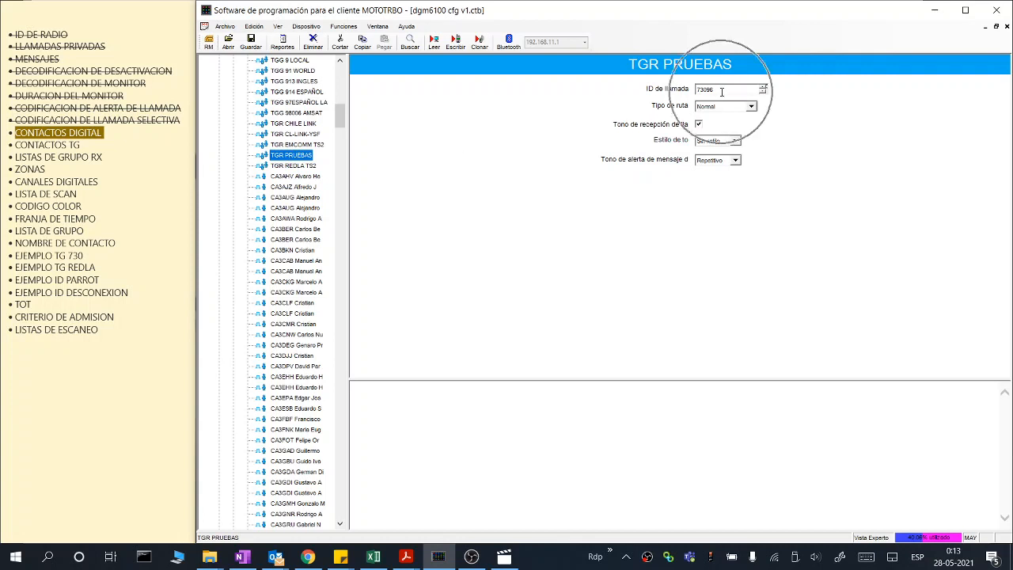
{"action": "left_click", "coordinate": [717, 91]}
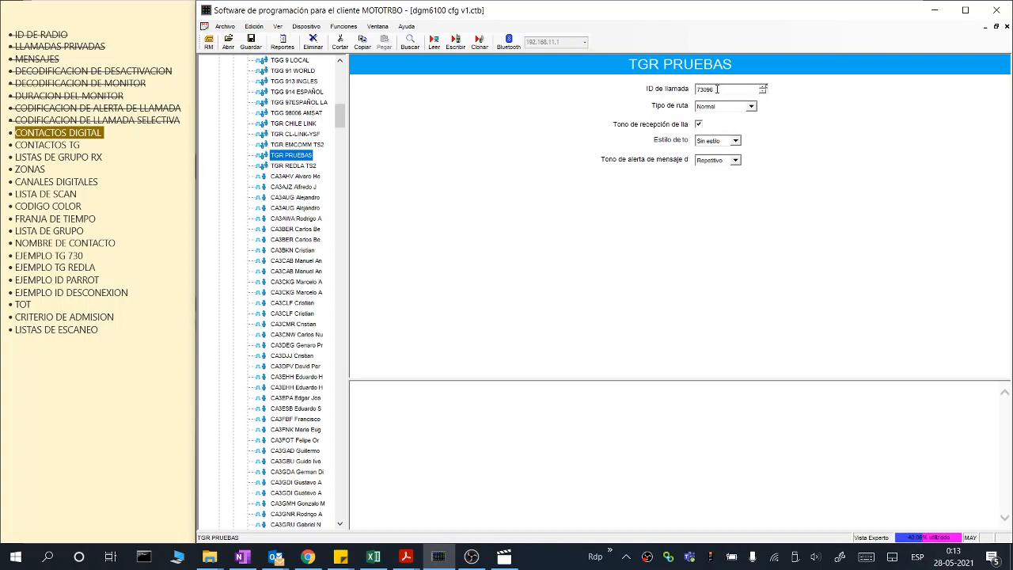
{"action": "left_click", "coordinate": [293, 147]}
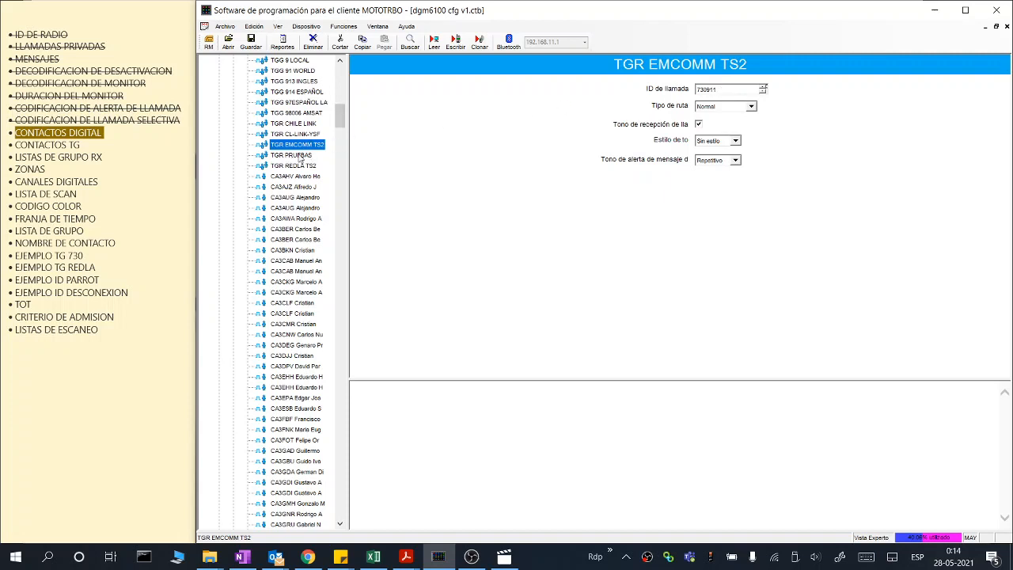
Step: Examine the call IDs of the private call contacts IDR DESCONEX and IDR PARROT TS2 at the end of the Digital contacts
{"action": "left_click_drag", "start_coordinate": [338, 132], "coordinate": [341, 113]}
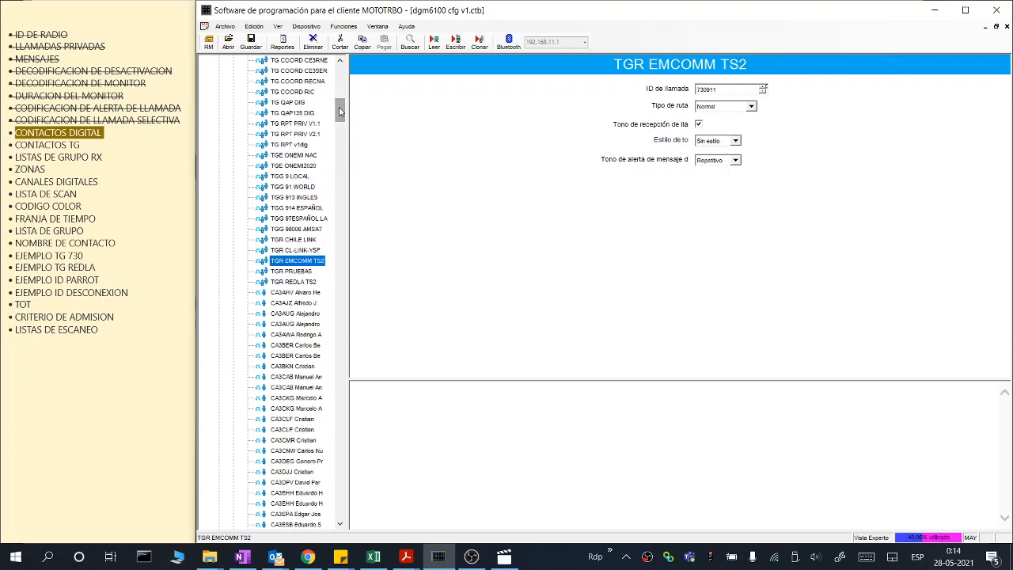
{"action": "left_click_drag", "start_coordinate": [341, 111], "coordinate": [342, 419]}
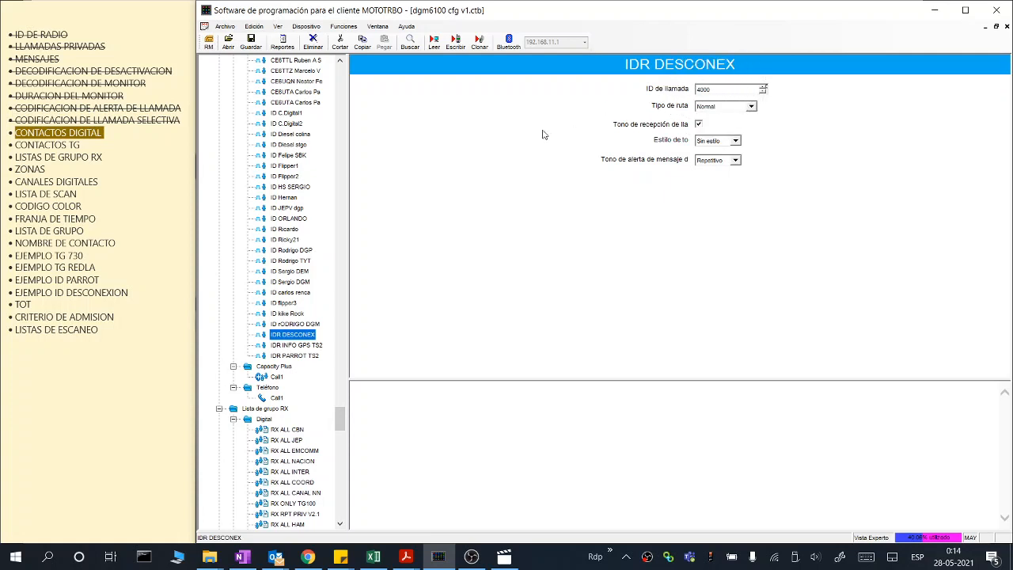
{"action": "left_click", "coordinate": [294, 356]}
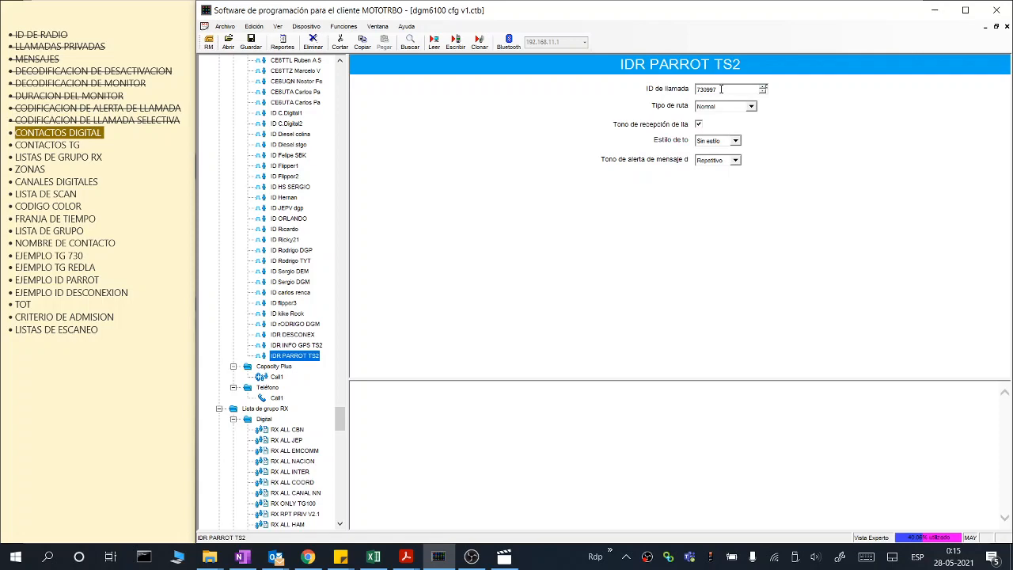
Step: View the table of all Digital contacts and locate the Lista de grupo RX branch in the tree
{"action": "left_click_drag", "start_coordinate": [340, 420], "coordinate": [342, 88]}
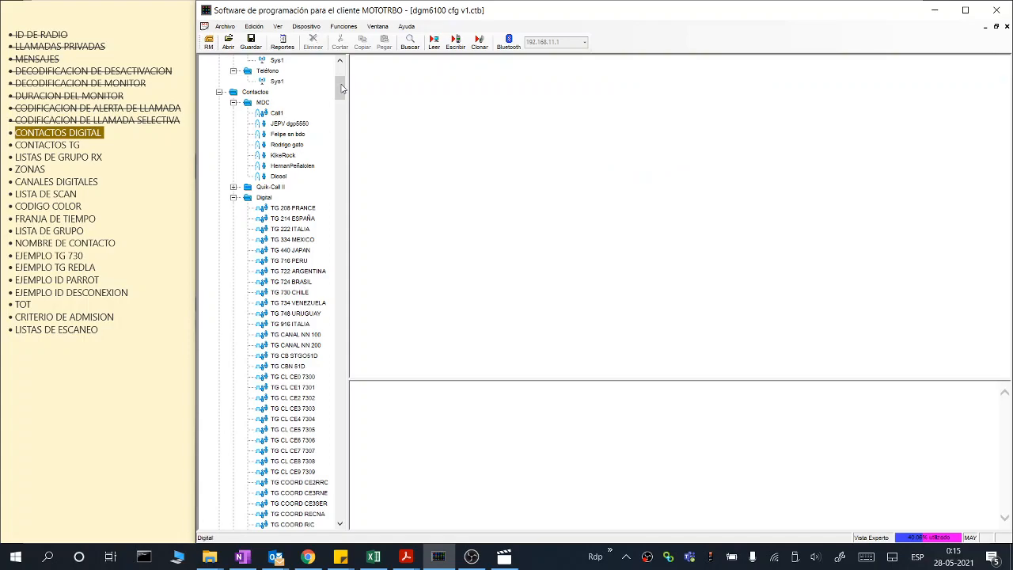
{"action": "left_click_drag", "start_coordinate": [341, 87], "coordinate": [350, 415]}
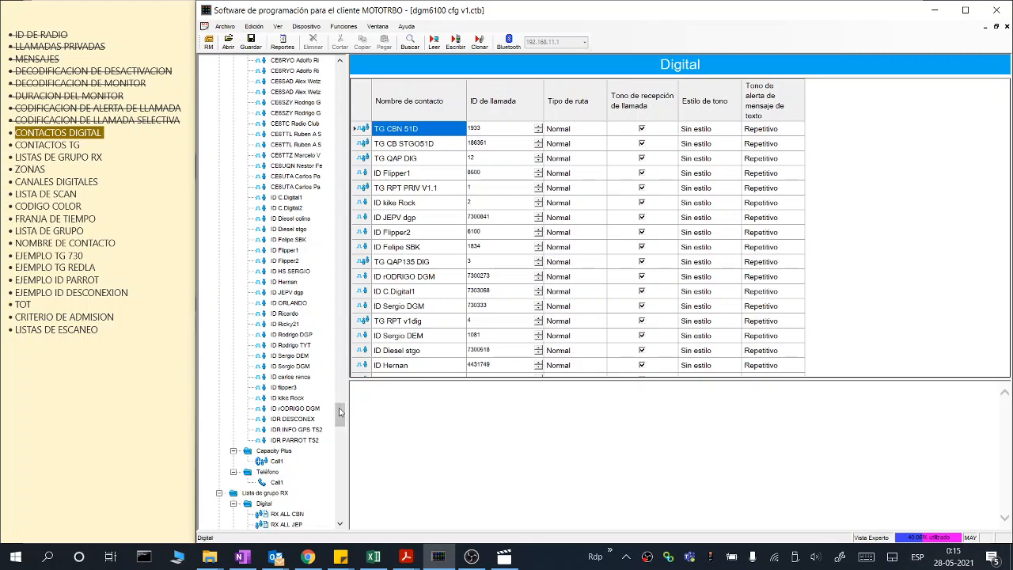
{"action": "mouse_move", "coordinate": [341, 417]}
{"action": "left_mouse_down"}
{"action": "mouse_move", "coordinate": [356, 143]}
{"action": "mouse_move", "coordinate": [354, 431]}
{"action": "left_mouse_up"}
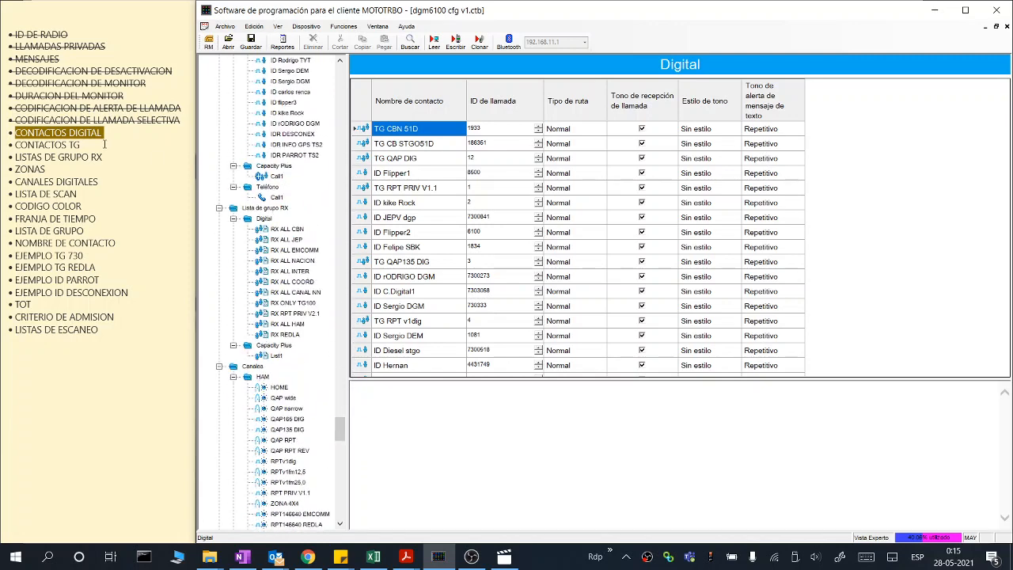
Step: Strike off the topics CONTACTOS DIGITAL and CONTACTOS TG in the checklist note
{"action": "left_click", "coordinate": [15, 145]}
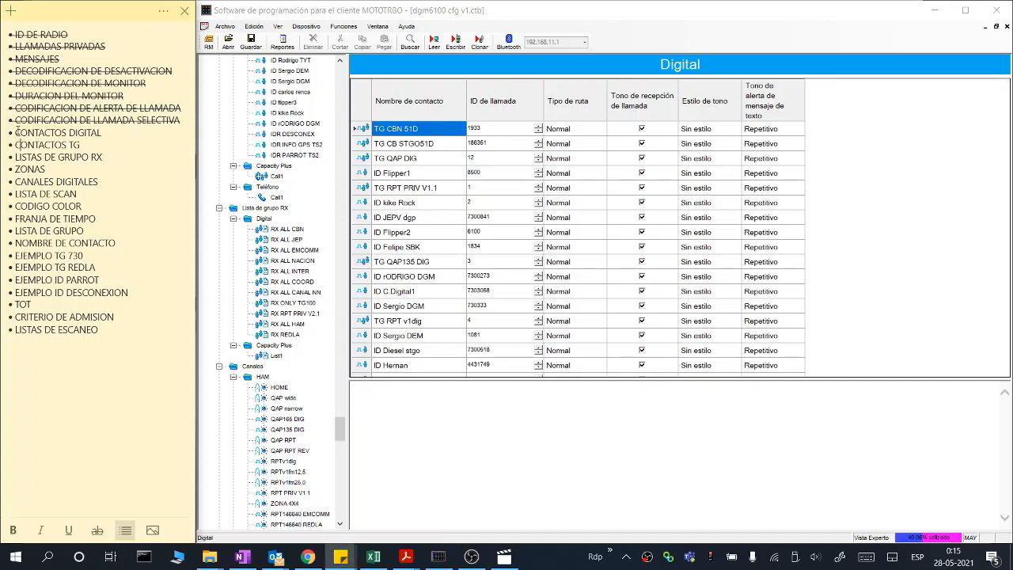
{"action": "left_click_drag", "start_coordinate": [17, 132], "coordinate": [101, 132]}
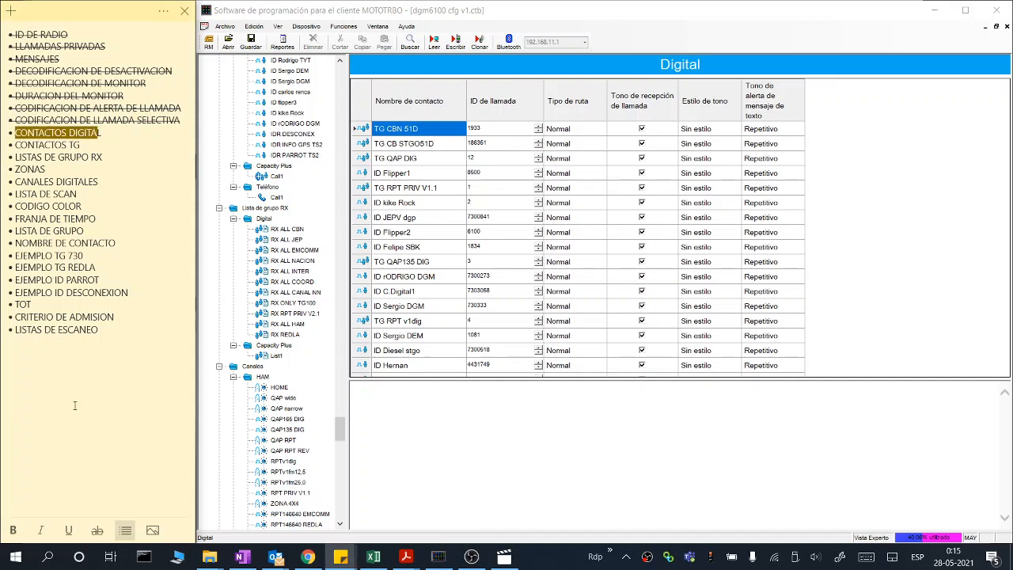
{"action": "left_click", "coordinate": [97, 530]}
{"action": "left_click_drag", "start_coordinate": [16, 145], "coordinate": [49, 145]}
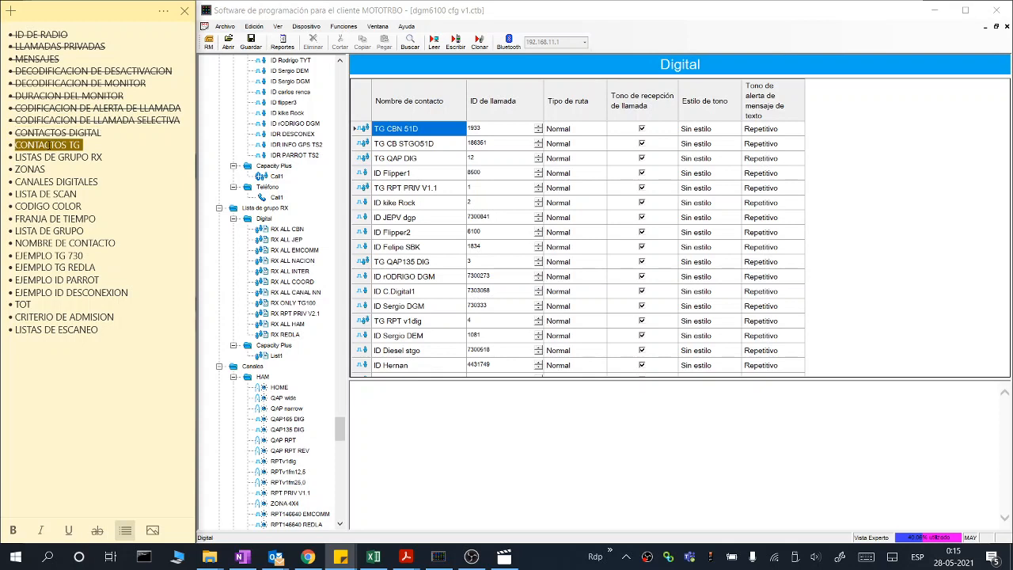
{"action": "left_click", "coordinate": [96, 530]}
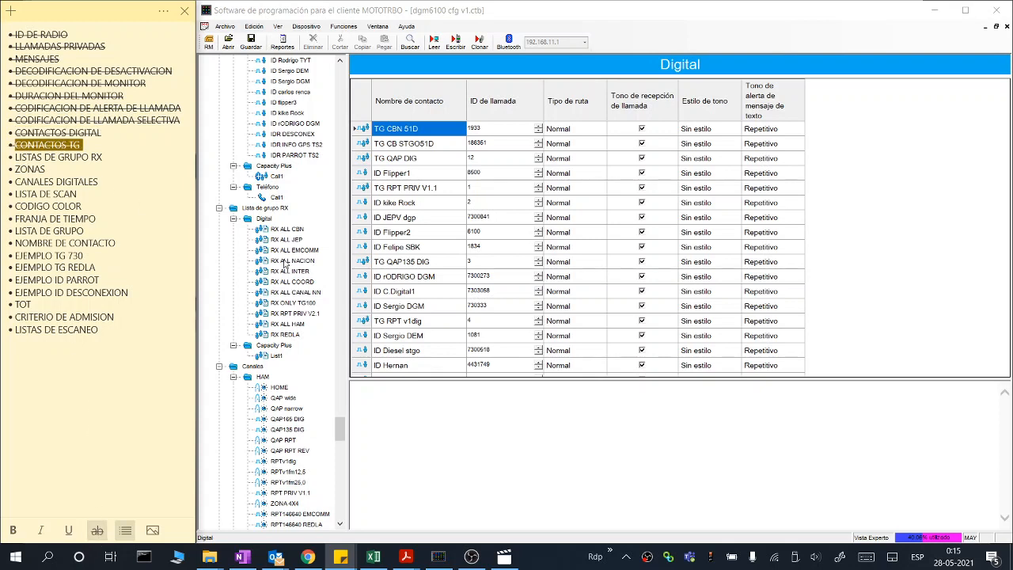
Step: Examine the member talkgroups of the RX ALL HAM list under Lista de grupo RX
{"action": "left_click", "coordinate": [264, 209]}
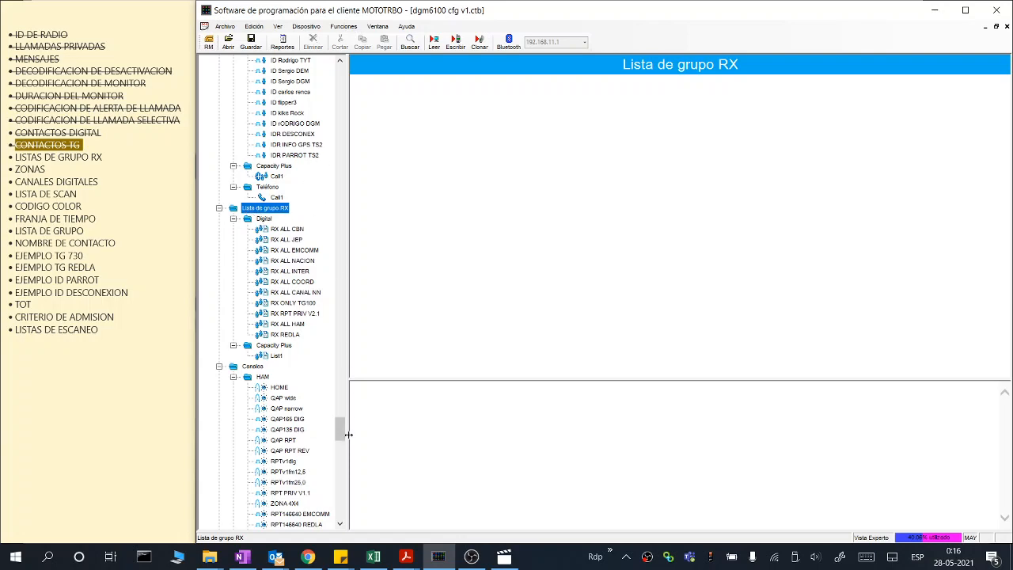
{"action": "mouse_move", "coordinate": [339, 428]}
{"action": "left_mouse_down"}
{"action": "mouse_move", "coordinate": [343, 405]}
{"action": "mouse_move", "coordinate": [343, 430]}
{"action": "left_mouse_up"}
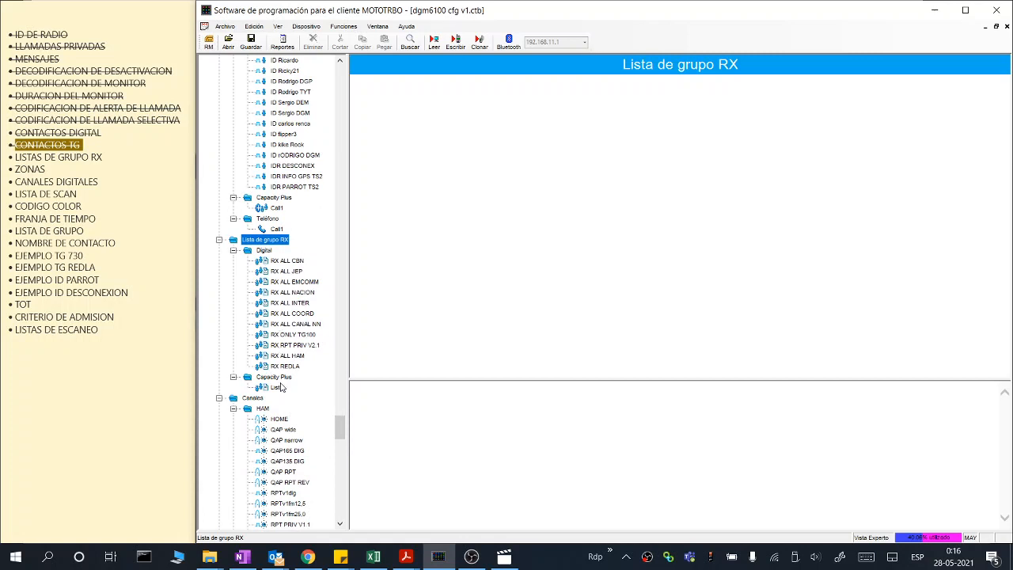
{"action": "left_click", "coordinate": [285, 357]}
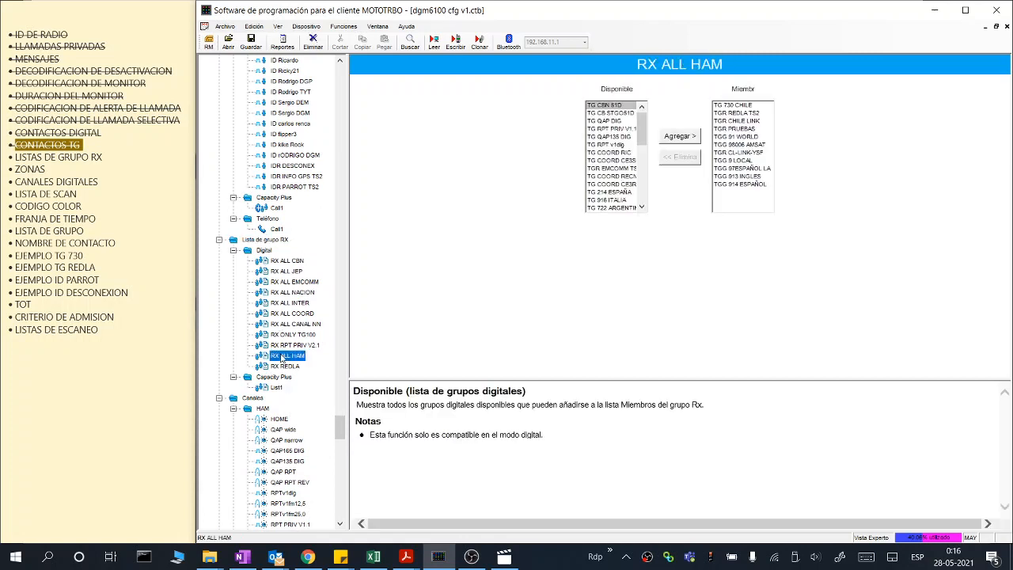
{"action": "left_click", "coordinate": [734, 203]}
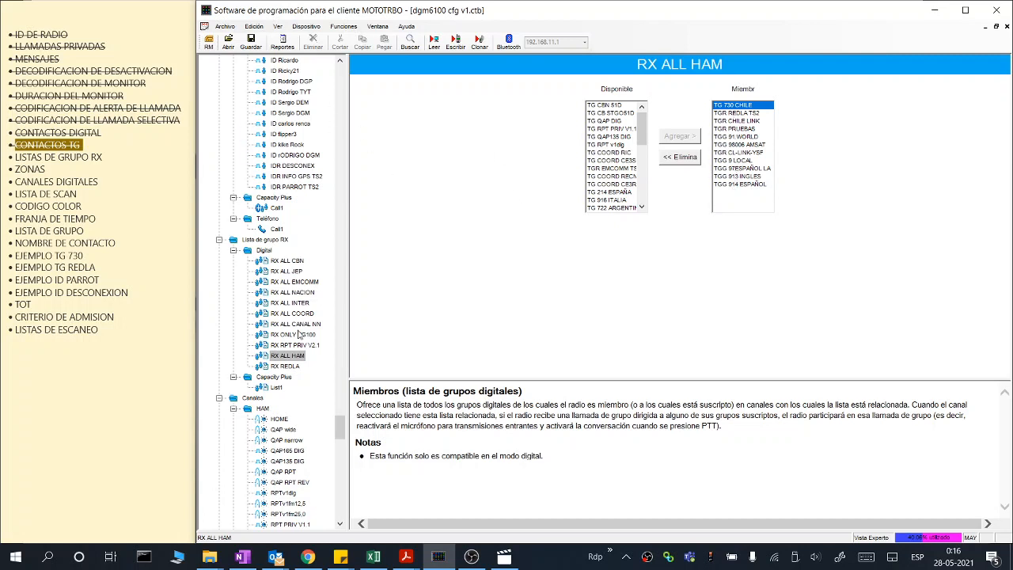
Step: Review the member talkgroups of the RX ALL EMCOMM, RX ALL NACION and RX ALL INTER receive group lists
{"action": "left_click", "coordinate": [270, 240]}
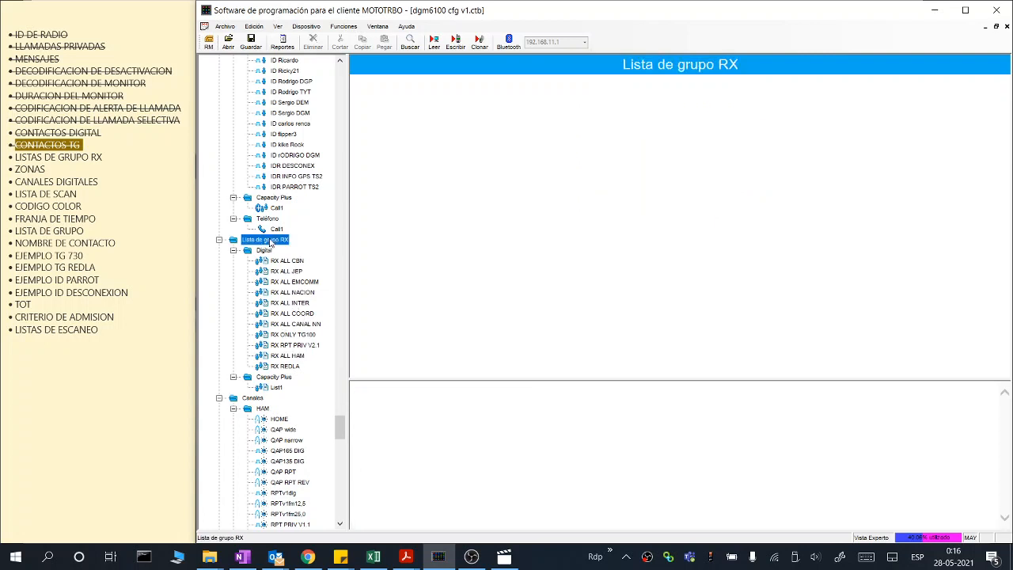
{"action": "left_click", "coordinate": [294, 283]}
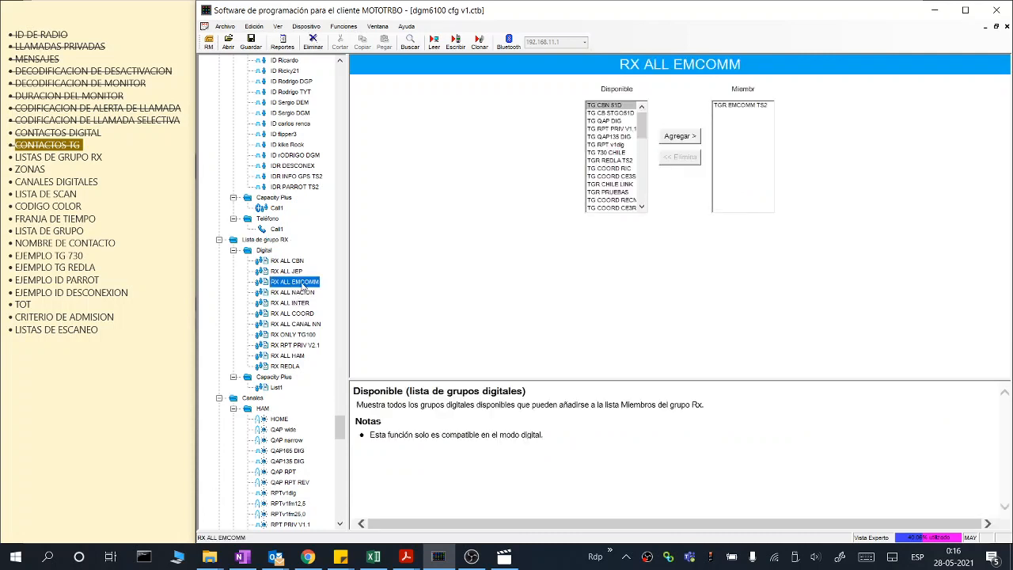
{"action": "left_click", "coordinate": [291, 296]}
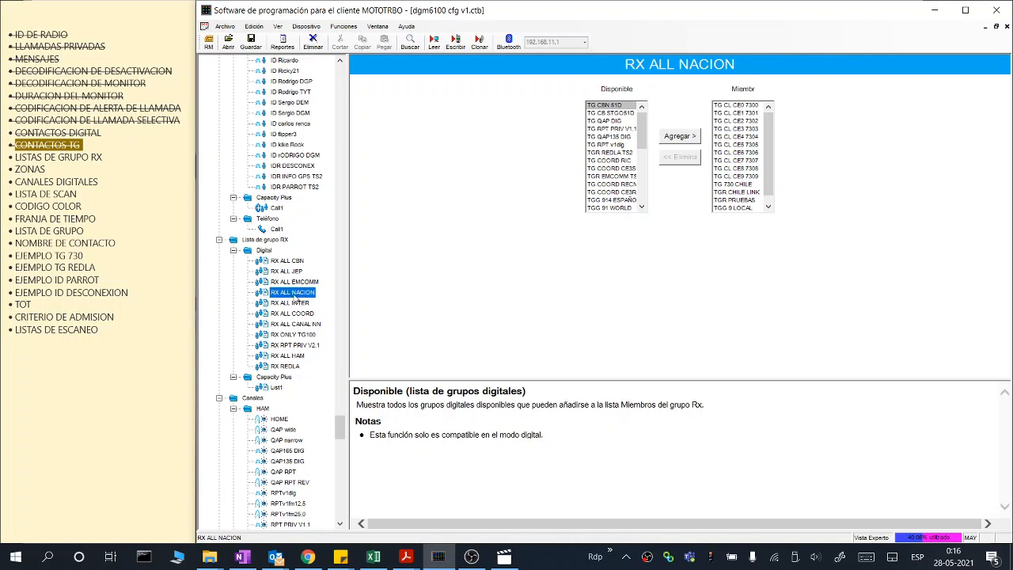
{"action": "left_click", "coordinate": [299, 304]}
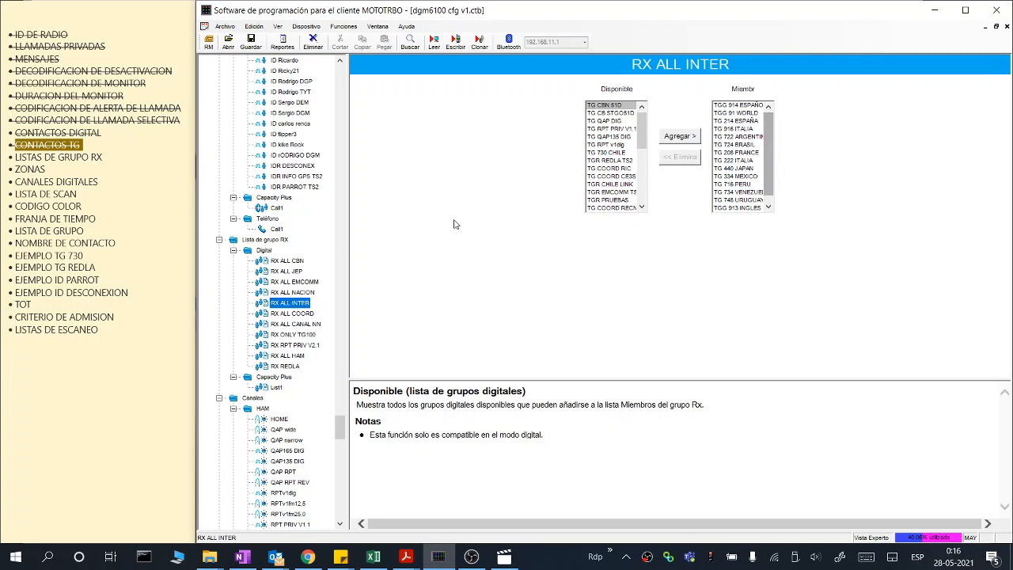
{"action": "left_click", "coordinate": [767, 139]}
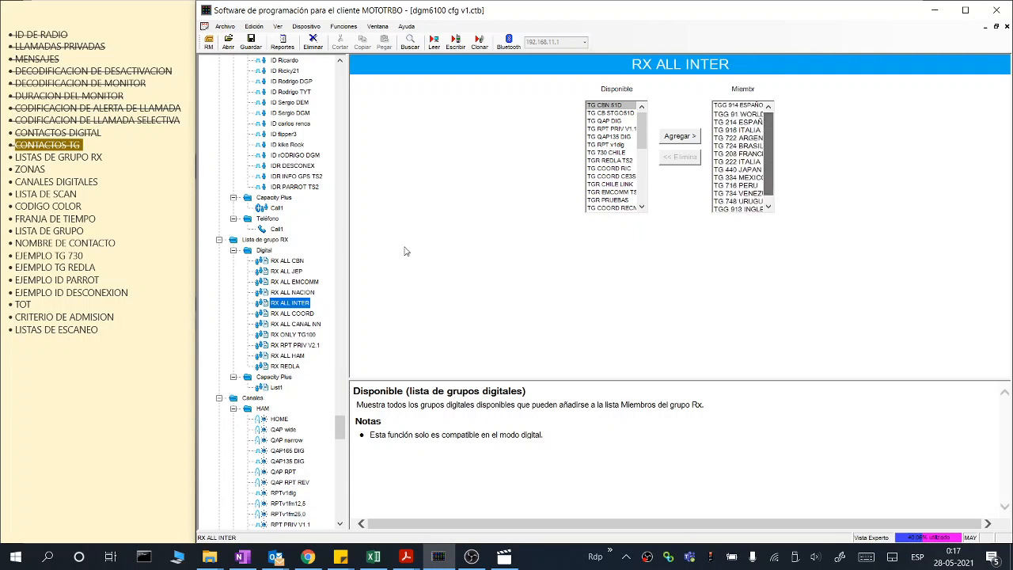
{"action": "left_click_drag", "start_coordinate": [769, 159], "coordinate": [769, 164]}
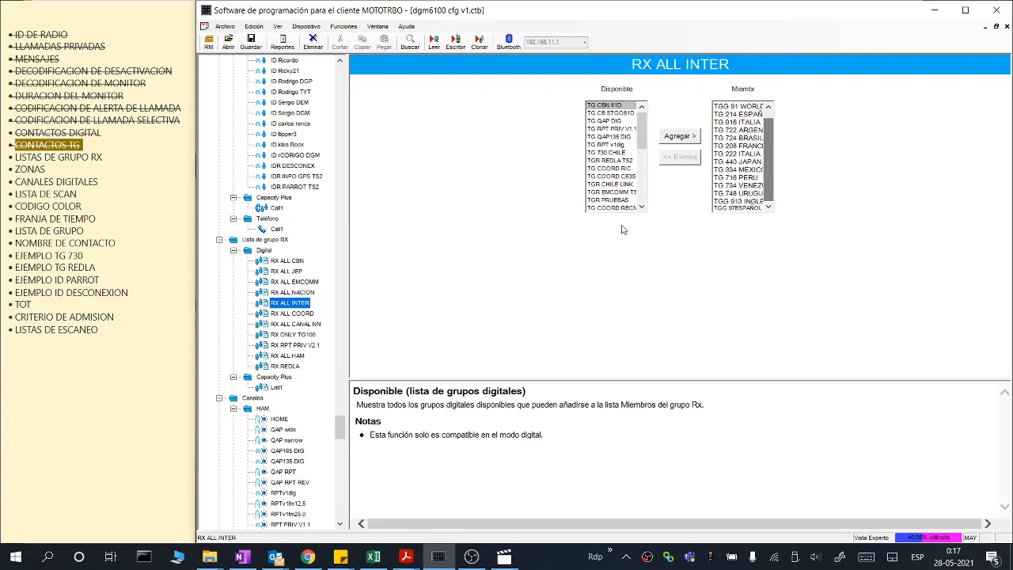
Step: Examine the regional TG CL members and the remaining talkgroups in the RX ALL NACION list
{"action": "left_click", "coordinate": [299, 292]}
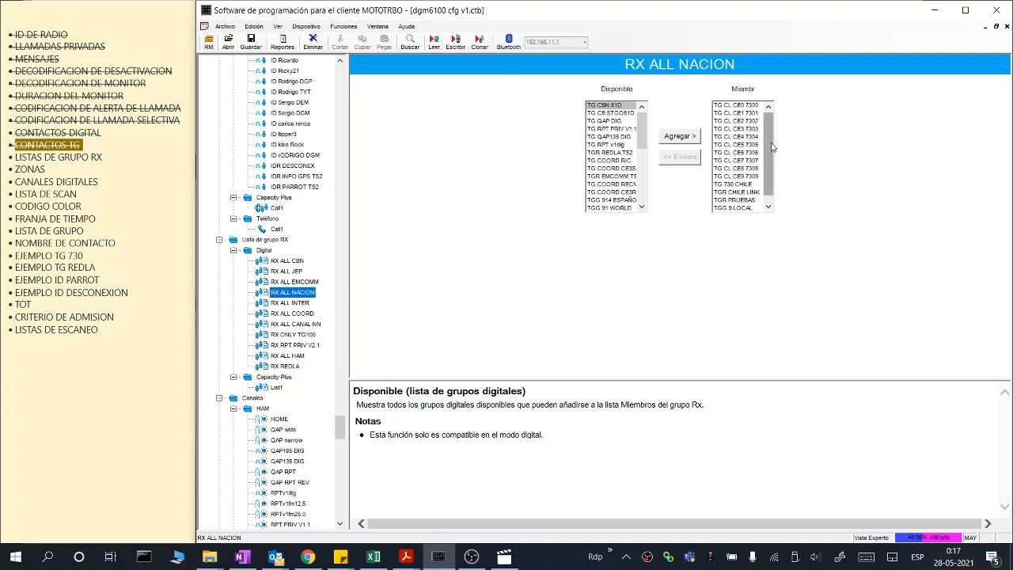
{"action": "left_click", "coordinate": [746, 117]}
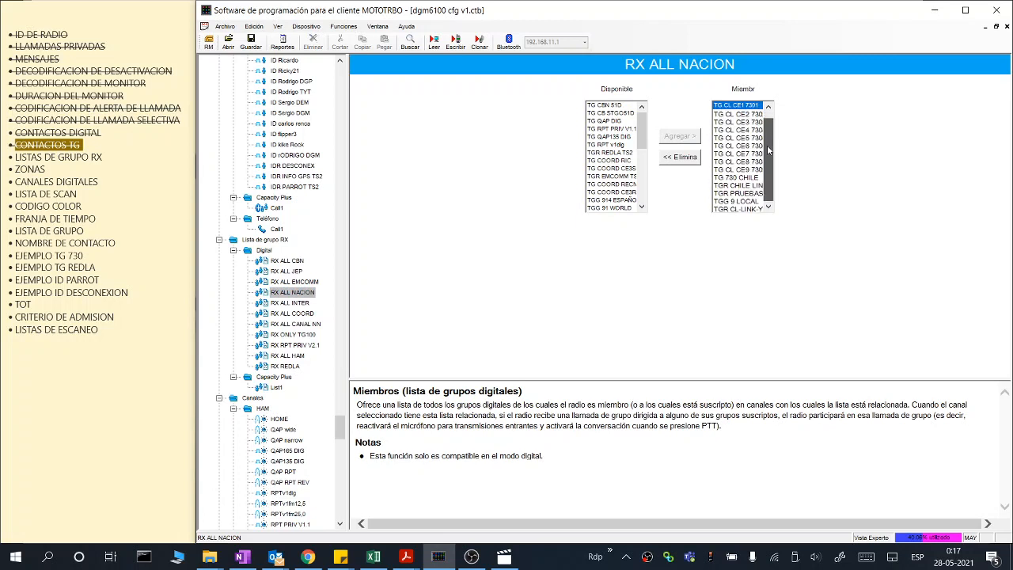
{"action": "left_click", "coordinate": [737, 177]}
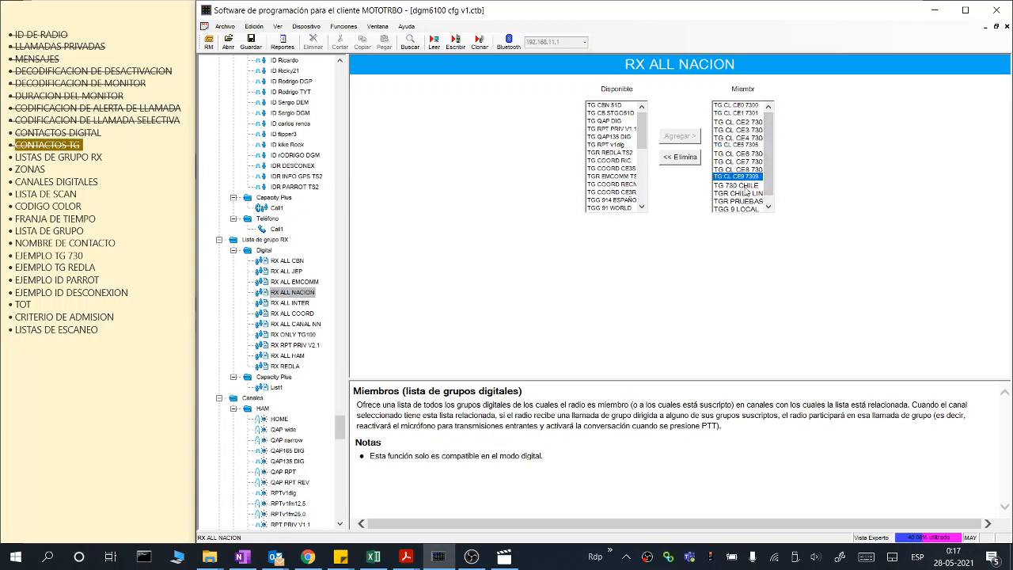
{"action": "left_click_drag", "start_coordinate": [773, 167], "coordinate": [771, 182]}
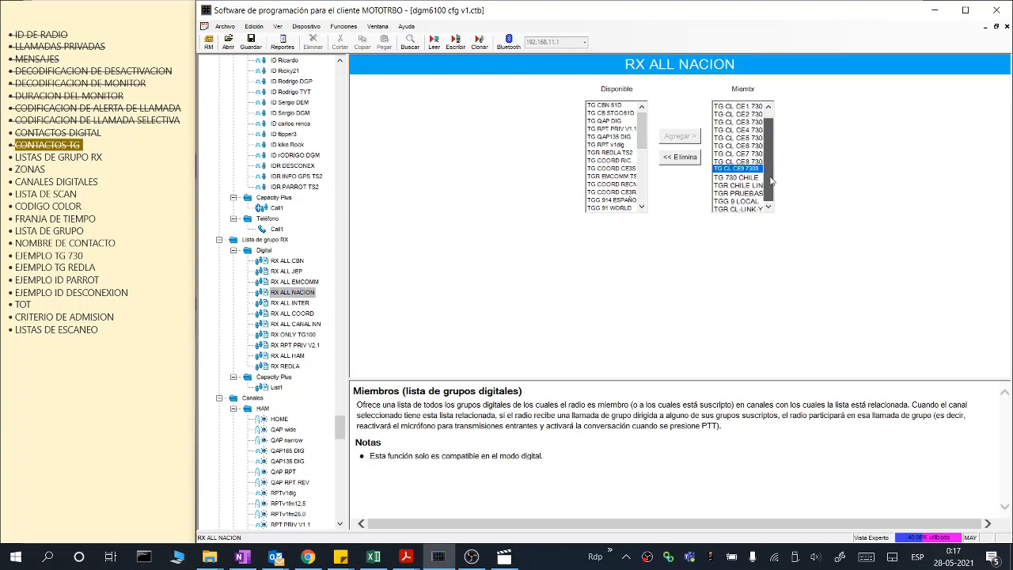
Step: Examine the members of the RX ALL EMCOMM and RX ALL COORD receive group lists
{"action": "left_click", "coordinate": [294, 282]}
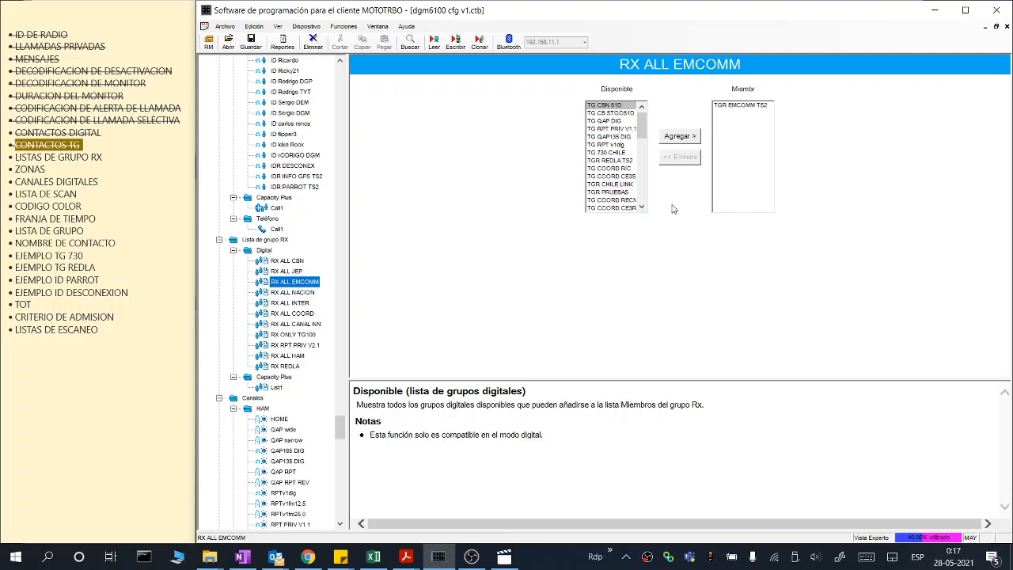
{"action": "left_click", "coordinate": [742, 109]}
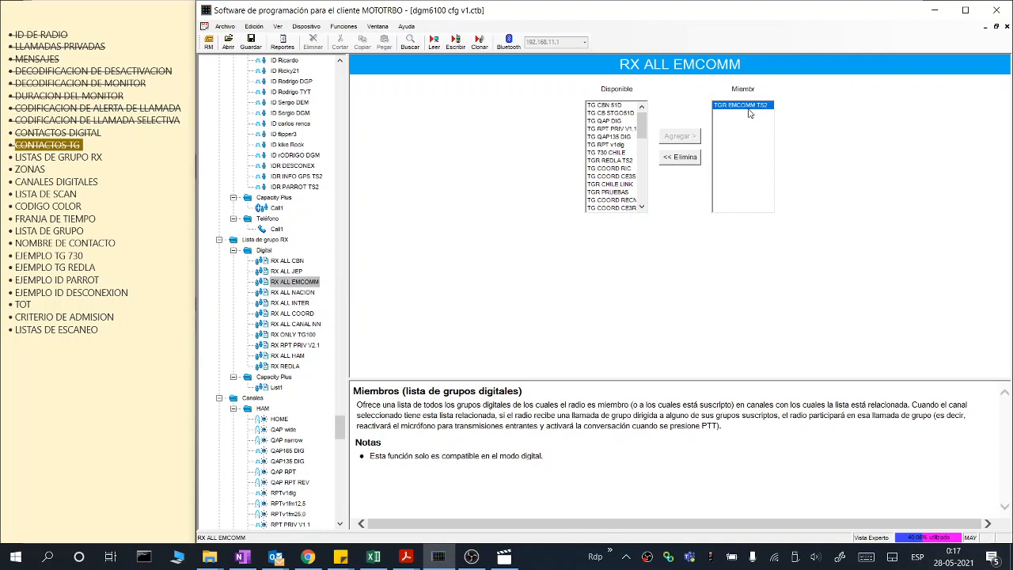
{"action": "left_click_drag", "start_coordinate": [340, 425], "coordinate": [341, 423]}
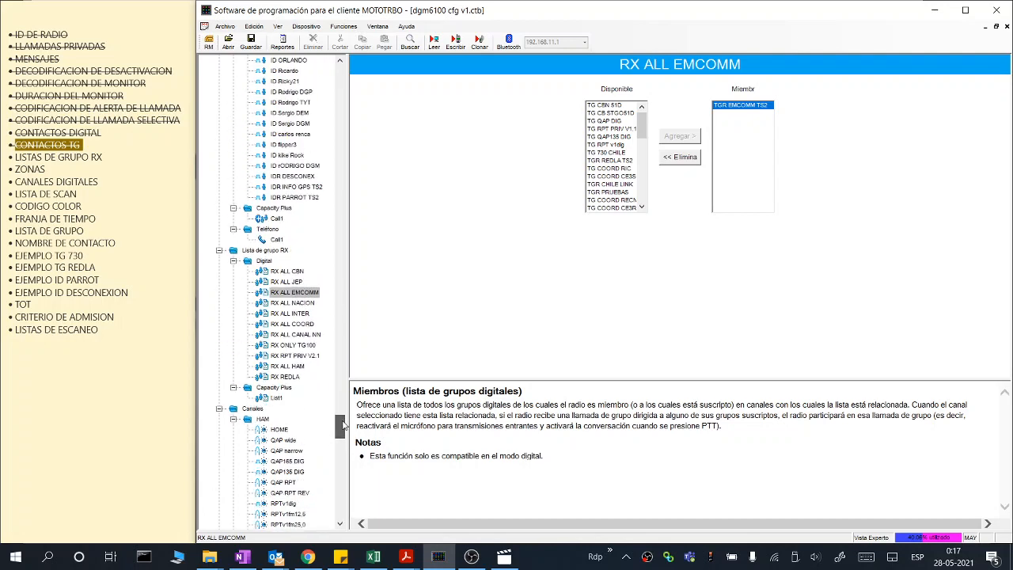
{"action": "left_click", "coordinate": [292, 325]}
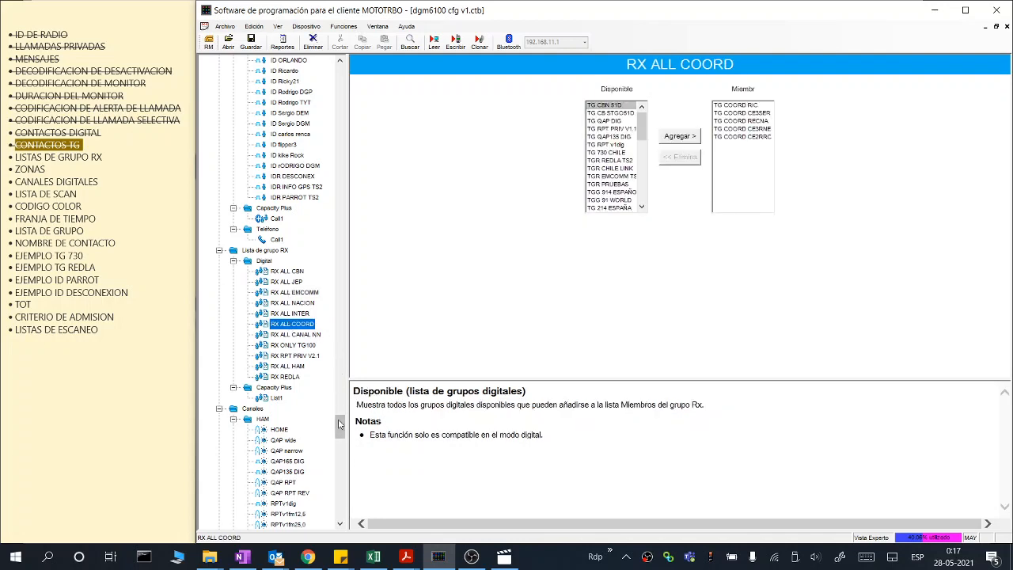
Step: Show the zone list under Canales and collapse the HAM and REPETIDORES zones in the tree
{"action": "left_click_drag", "start_coordinate": [340, 429], "coordinate": [341, 442]}
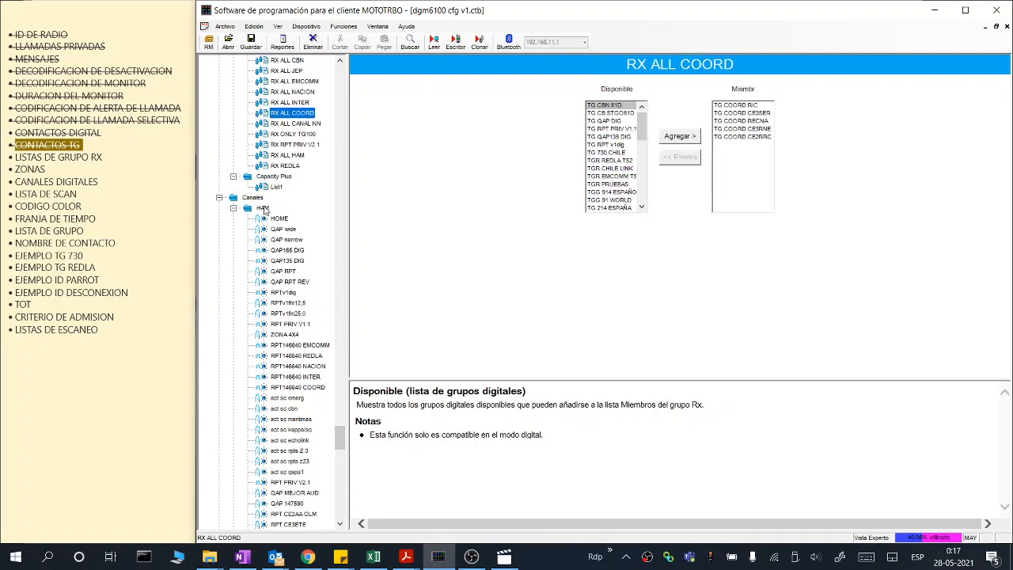
{"action": "left_click", "coordinate": [254, 198]}
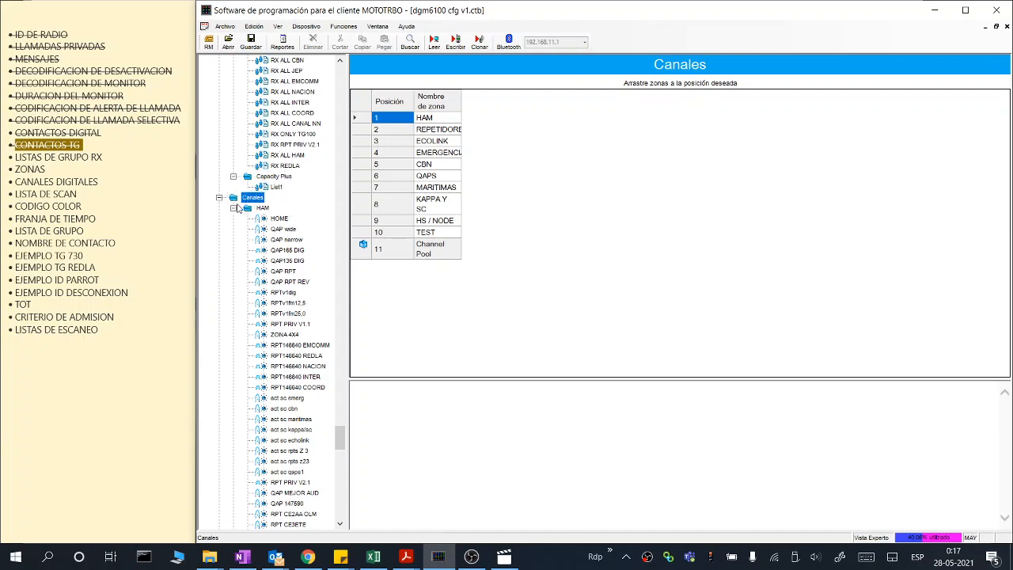
{"action": "left_click", "coordinate": [235, 209]}
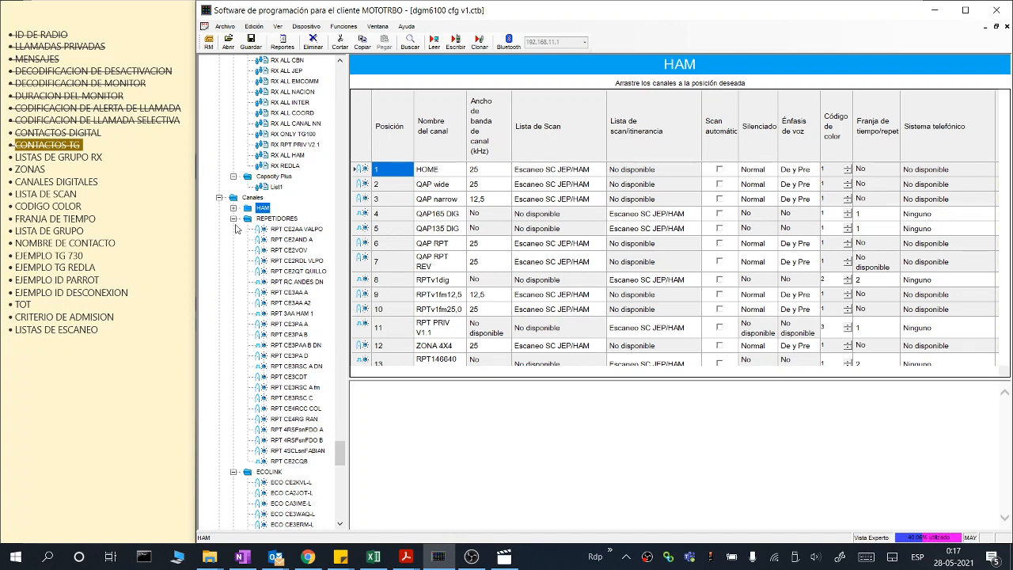
{"action": "left_click", "coordinate": [234, 220]}
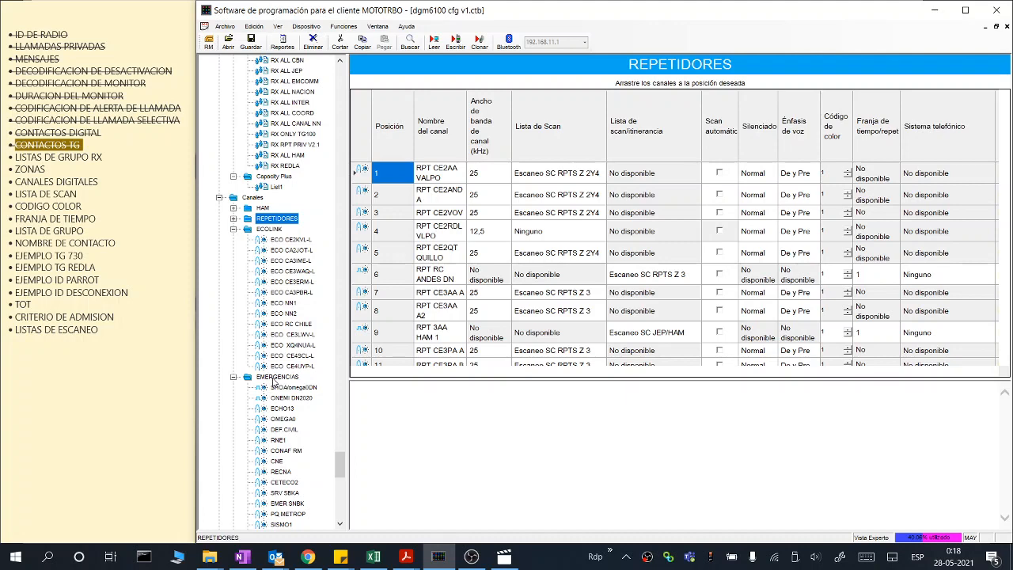
Step: Look through the channel zones in the tree, from ECOLINK and EMERGENCIAS to KAPPA Y SC
{"action": "left_click_drag", "start_coordinate": [341, 465], "coordinate": [344, 484]}
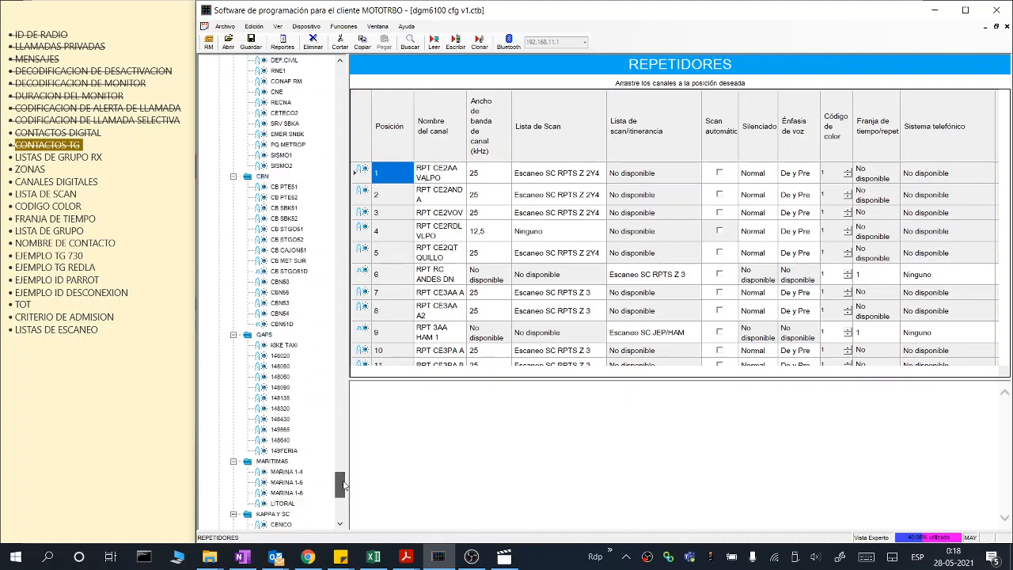
{"action": "scroll", "coordinate": [345, 484], "scroll_direction": "down", "scroll_amount": 1}
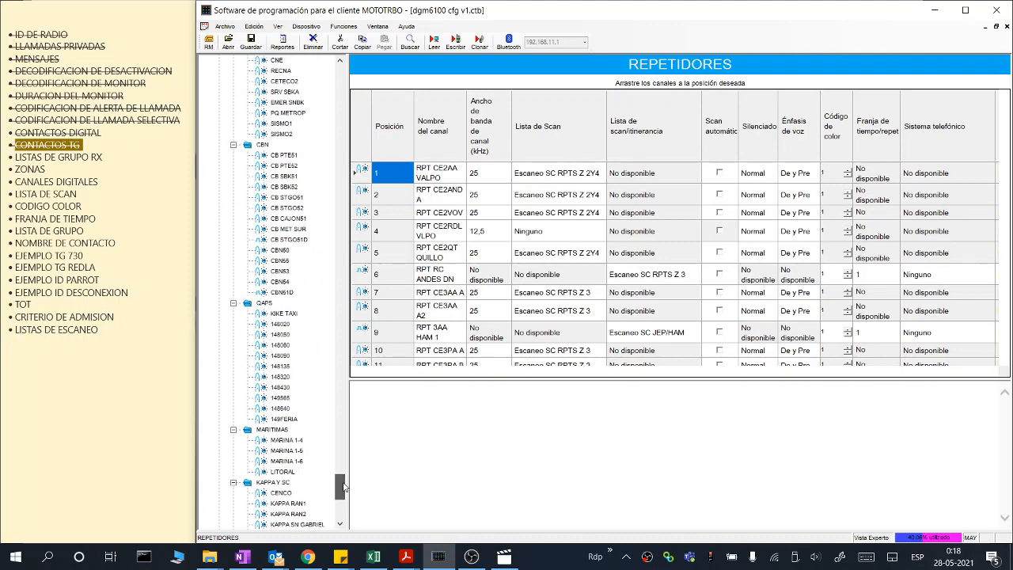
{"action": "left_click", "coordinate": [259, 147]}
{"action": "mouse_move", "coordinate": [341, 487]}
{"action": "left_mouse_down"}
{"action": "mouse_move", "coordinate": [340, 394]}
{"action": "mouse_move", "coordinate": [340, 468]}
{"action": "left_mouse_up"}
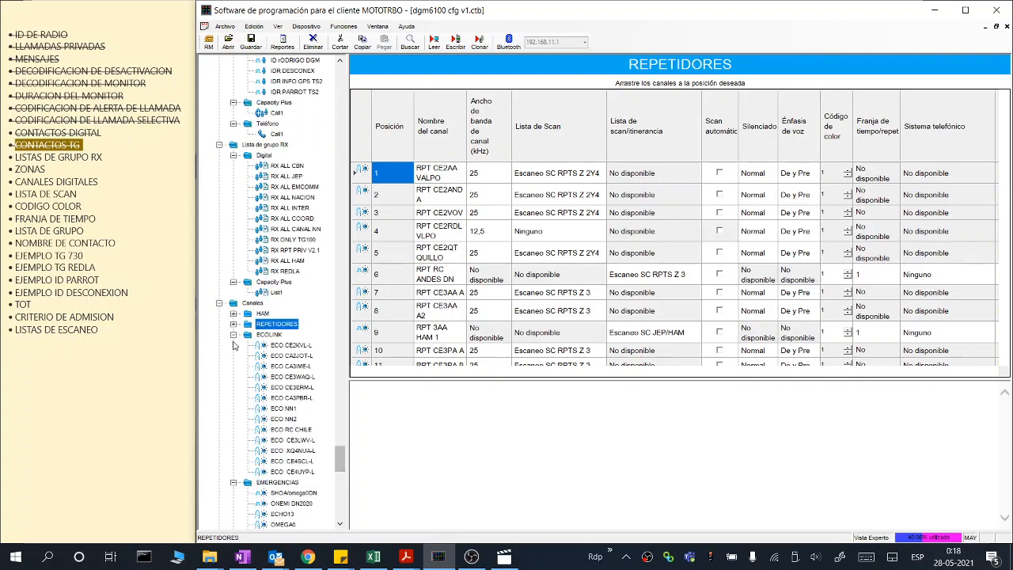
Step: Expand the REPETIDORES zone under Canales and view its channel table and the RPT CE3AA A2 channel
{"action": "left_click", "coordinate": [233, 325]}
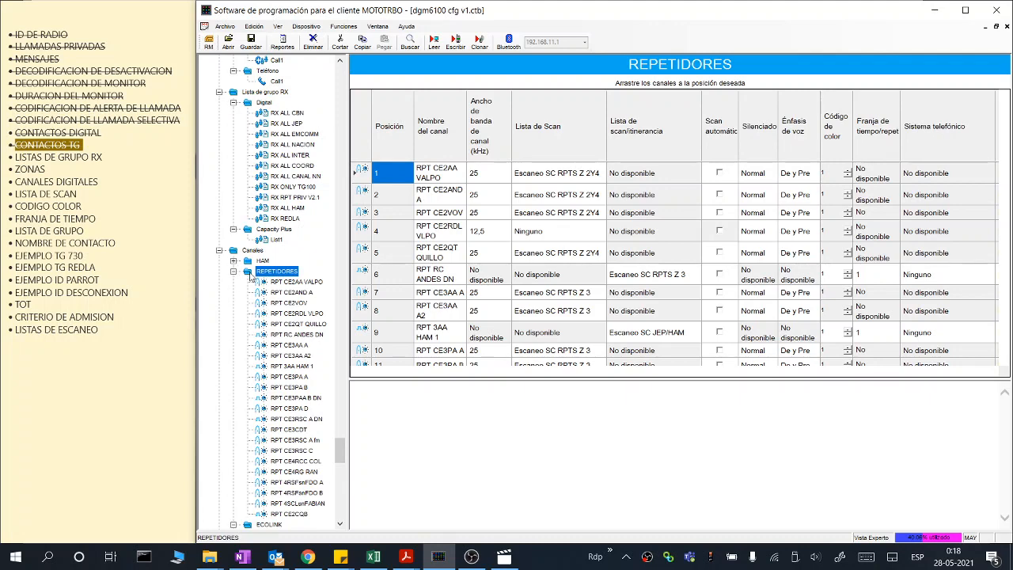
{"action": "left_click", "coordinate": [243, 251]}
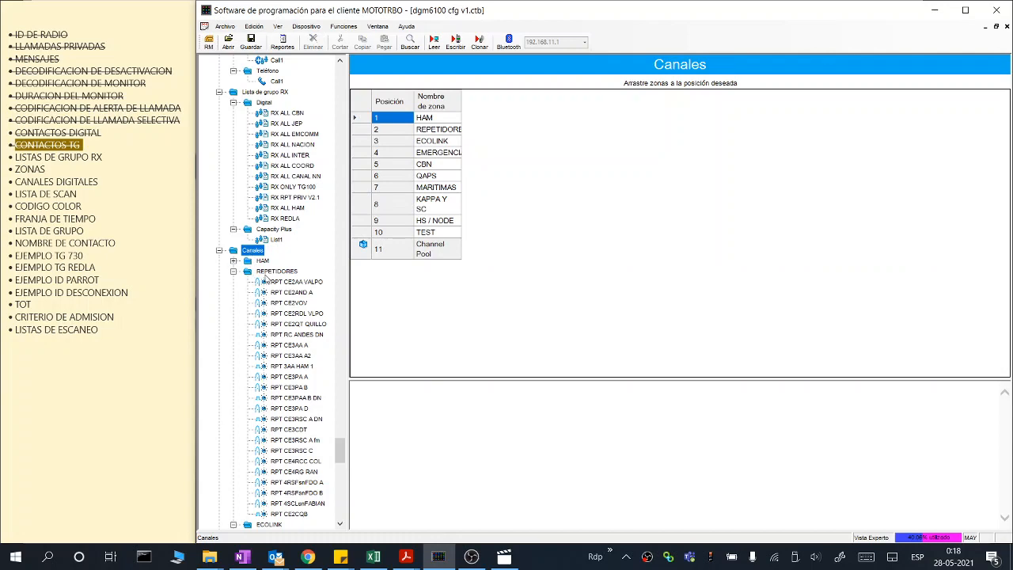
{"action": "left_click", "coordinate": [277, 272]}
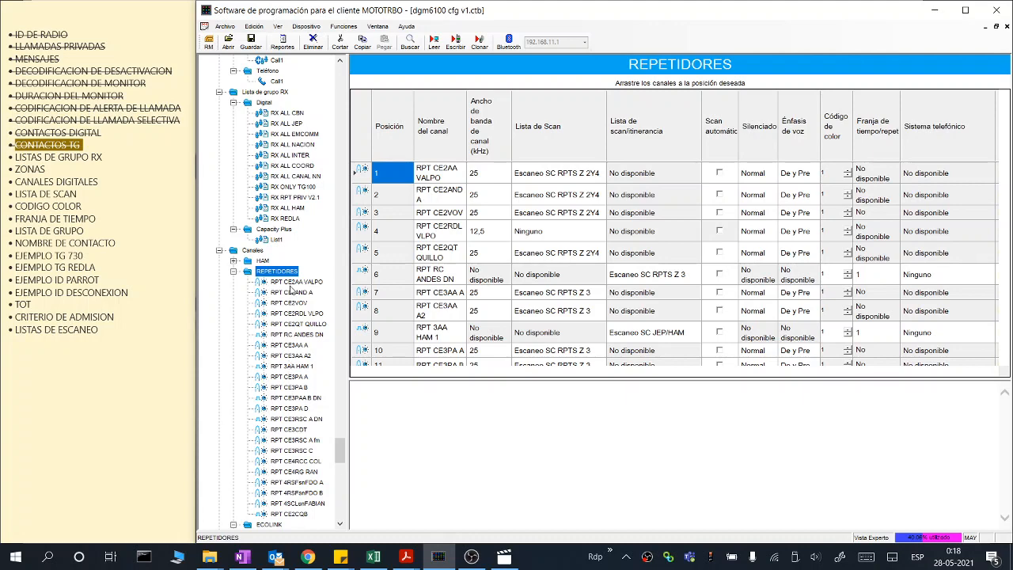
{"action": "left_click", "coordinate": [291, 355]}
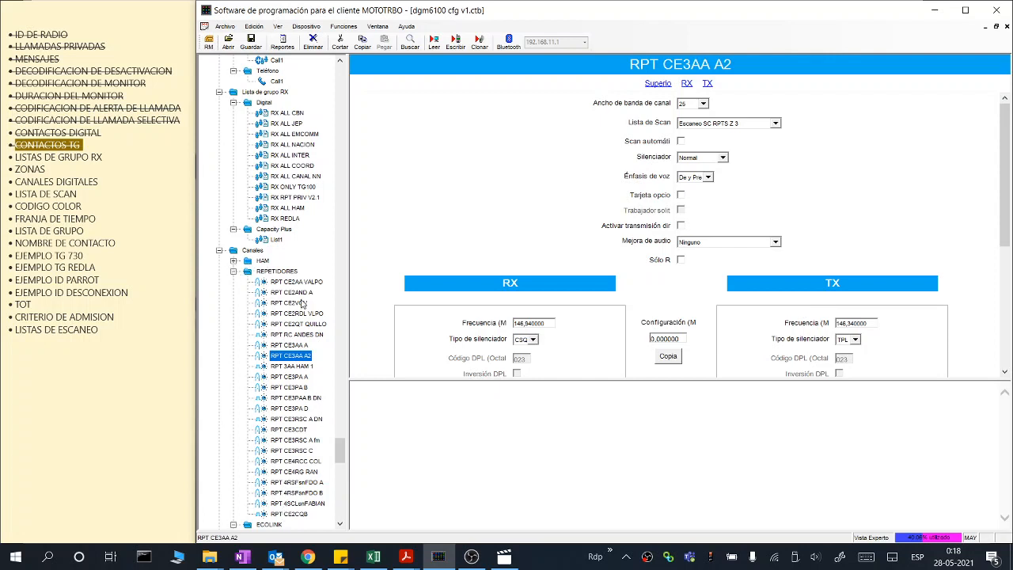
Step: Show the RPT146640 PARROT channel in the HAM zone and examine its scan/roam list setting
{"action": "left_click", "coordinate": [262, 260]}
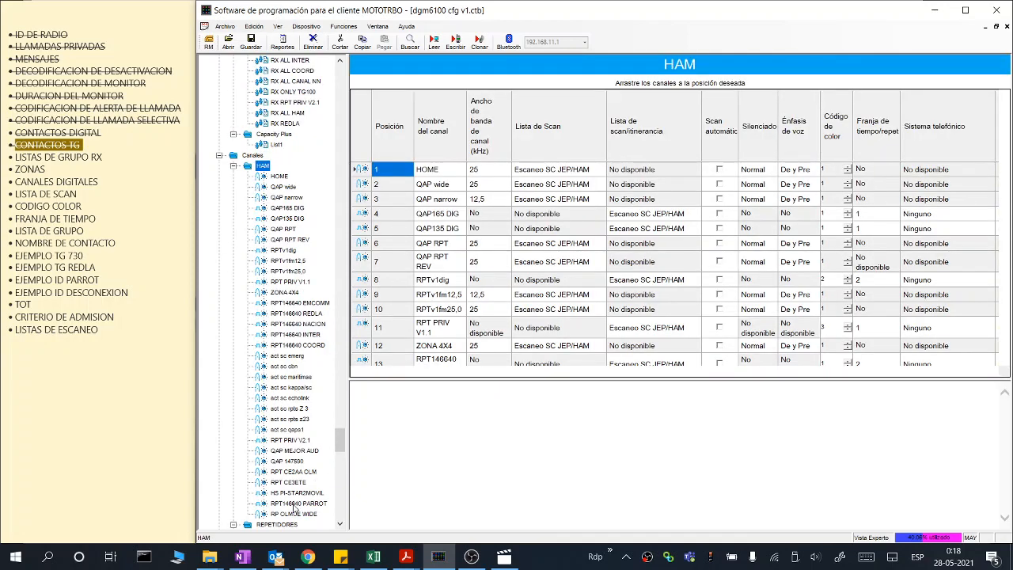
{"action": "left_click", "coordinate": [293, 504]}
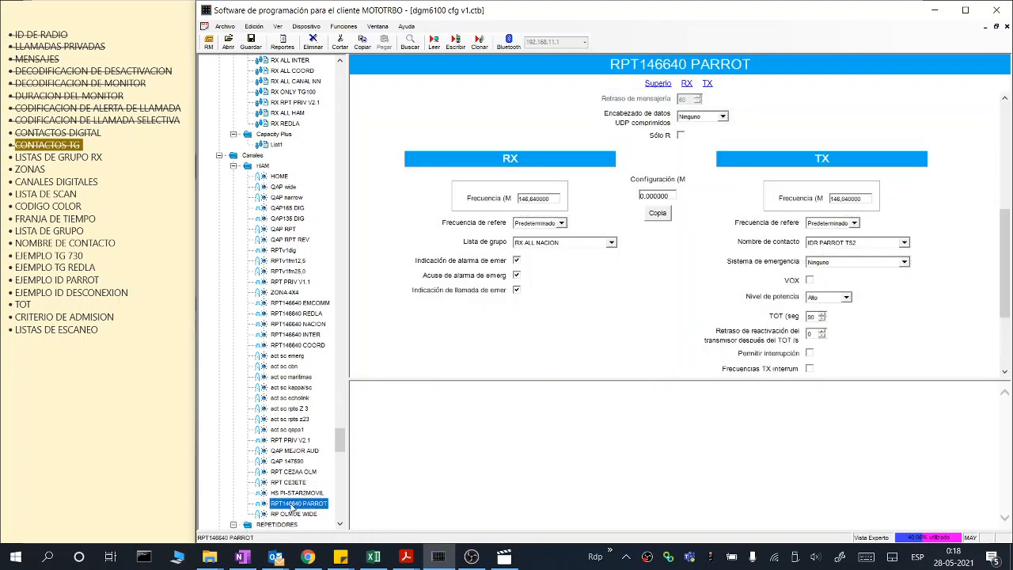
{"action": "scroll", "coordinate": [459, 324], "scroll_direction": "up", "scroll_amount": 3}
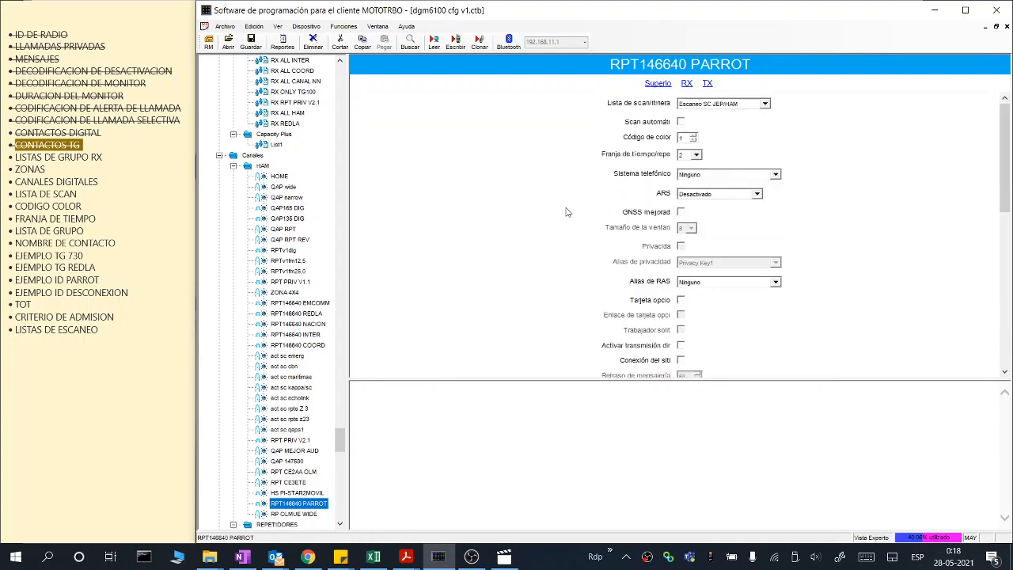
{"action": "left_click", "coordinate": [722, 105]}
{"action": "left_click", "coordinate": [823, 112]}
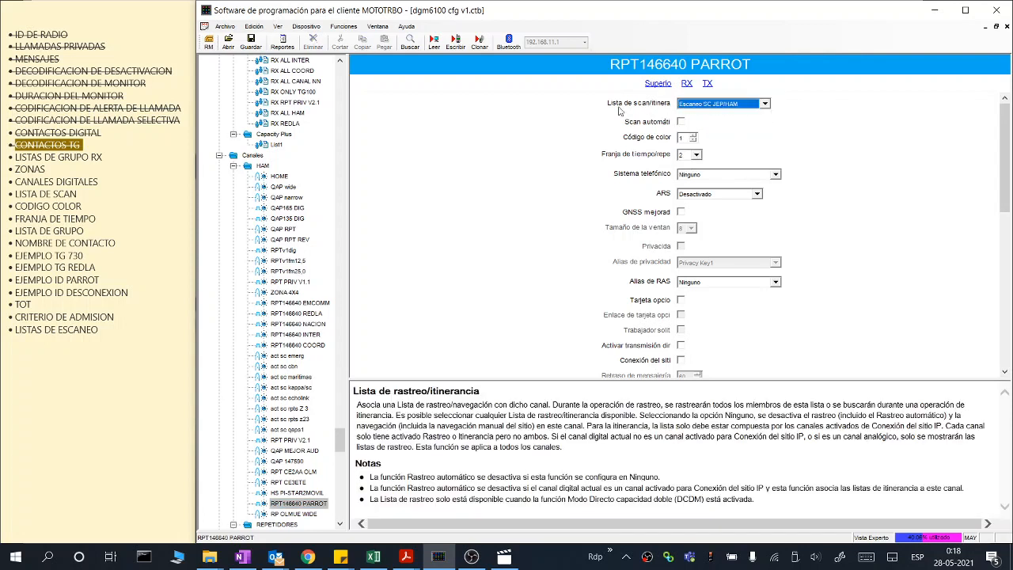
{"action": "left_click", "coordinate": [698, 104]}
{"action": "left_click", "coordinate": [556, 115]}
Step: Examine the colour code and repeater time slot settings of the RPT146640 PARROT channel
{"action": "left_click", "coordinate": [681, 138]}
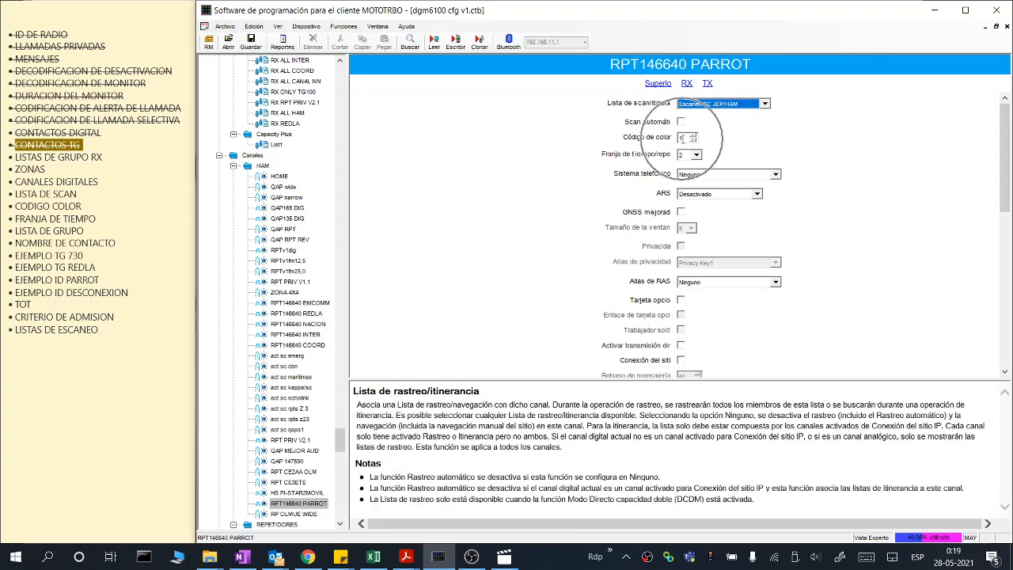
{"action": "left_click", "coordinate": [683, 138]}
{"action": "left_click", "coordinate": [685, 138]}
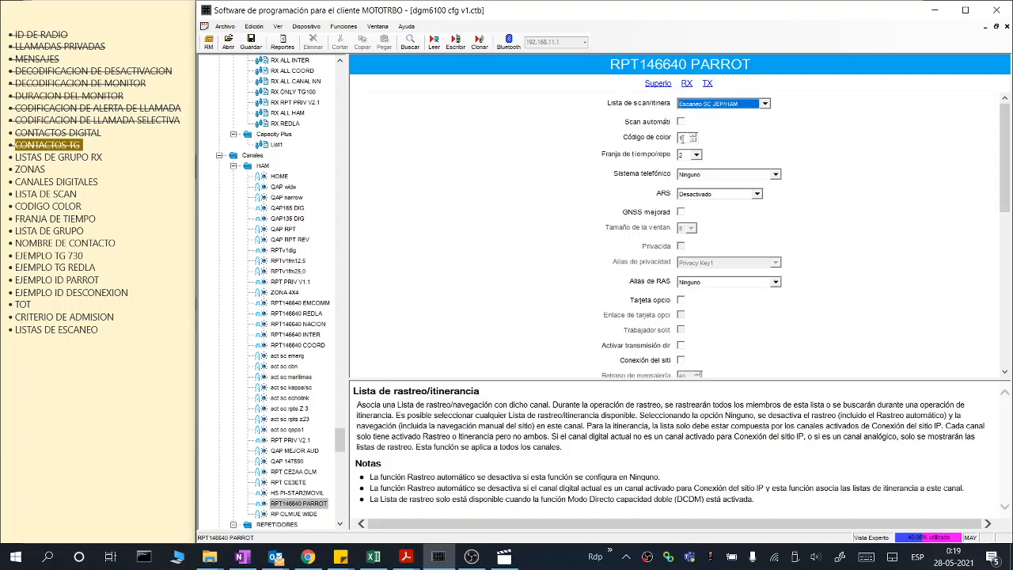
{"action": "left_click", "coordinate": [682, 137]}
{"action": "left_click", "coordinate": [683, 138]}
{"action": "left_click", "coordinate": [682, 138]}
{"action": "left_click", "coordinate": [685, 138]}
{"action": "left_click", "coordinate": [686, 138]}
{"action": "left_click", "coordinate": [685, 159]}
{"action": "left_click", "coordinate": [686, 160]}
Step: Review the time slot and scan list options of the RPT146640 NACION channel, keeping Escaneo SC JEP/HAM selected
{"action": "left_click", "coordinate": [297, 323]}
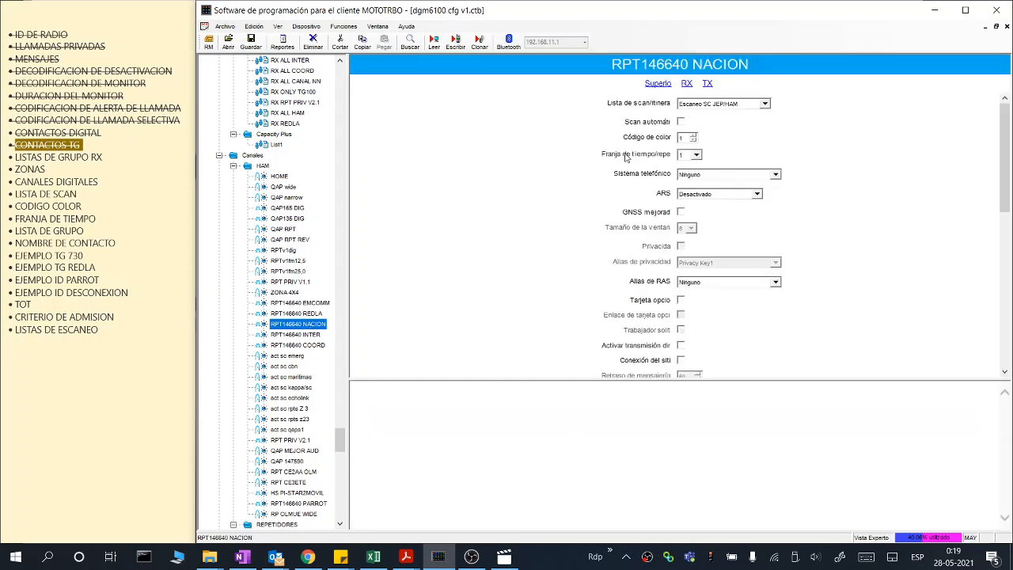
{"action": "left_click", "coordinate": [687, 157]}
{"action": "left_click", "coordinate": [688, 158]}
{"action": "left_click", "coordinate": [705, 104]}
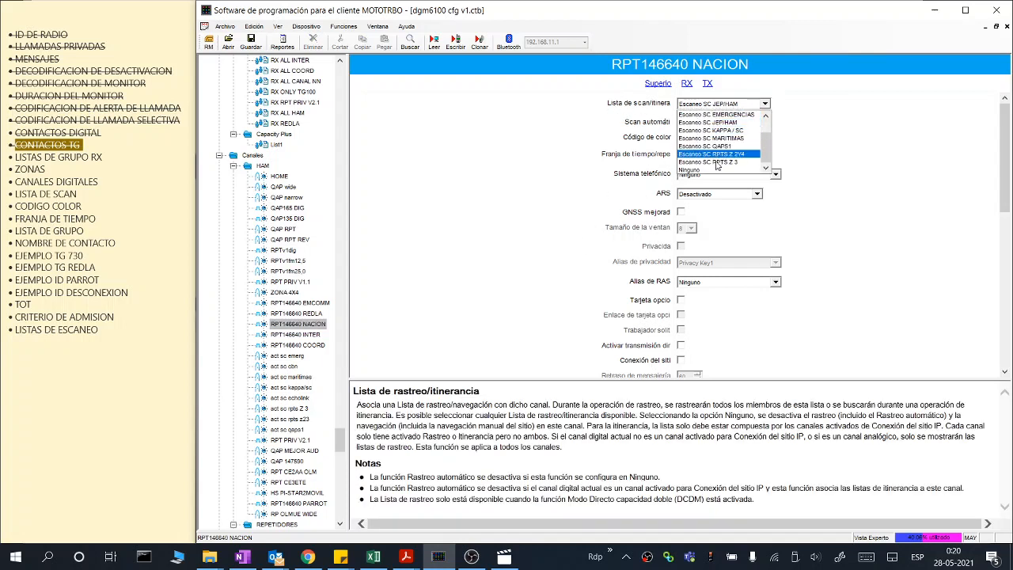
{"action": "left_click", "coordinate": [708, 122]}
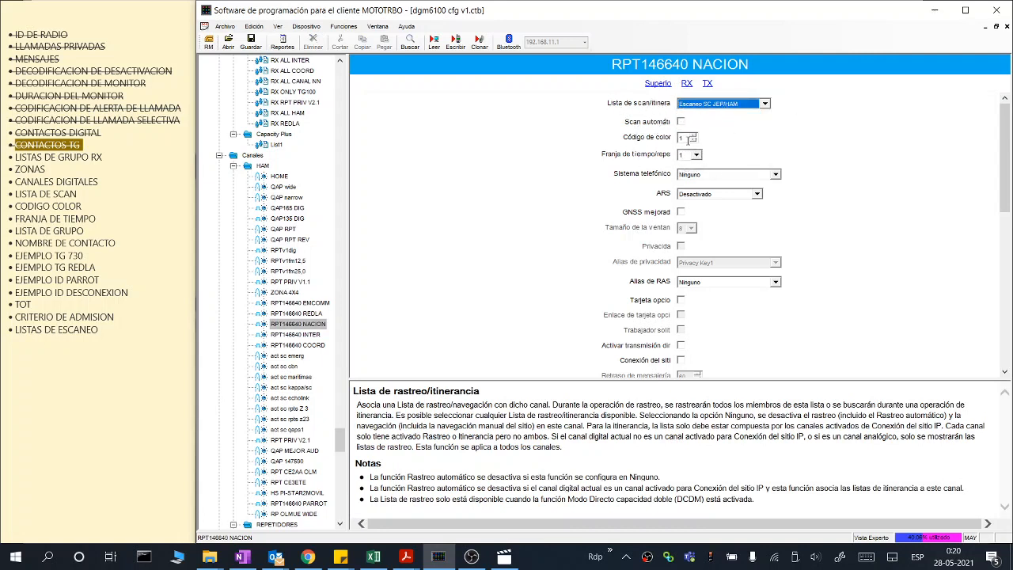
{"action": "left_click", "coordinate": [691, 162]}
Step: Examine the RX and TX frequencies and the group list options of the RPT146640 NACION channel
{"action": "scroll", "coordinate": [511, 281], "scroll_direction": "down", "scroll_amount": 3}
{"action": "scroll", "coordinate": [510, 281], "scroll_direction": "down", "scroll_amount": 3}
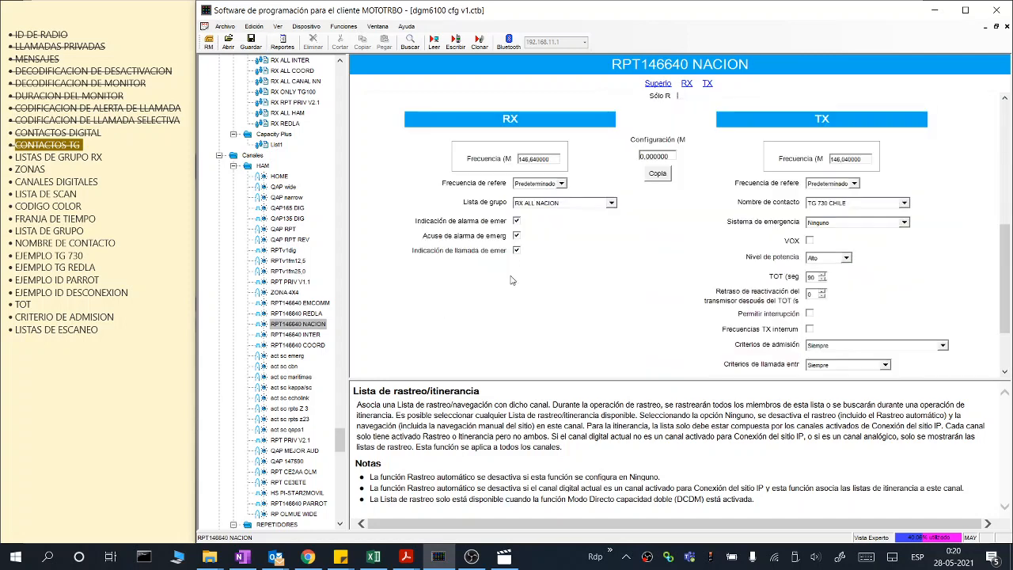
{"action": "left_click", "coordinate": [539, 160]}
{"action": "left_click", "coordinate": [849, 158]}
{"action": "left_click", "coordinate": [611, 203]}
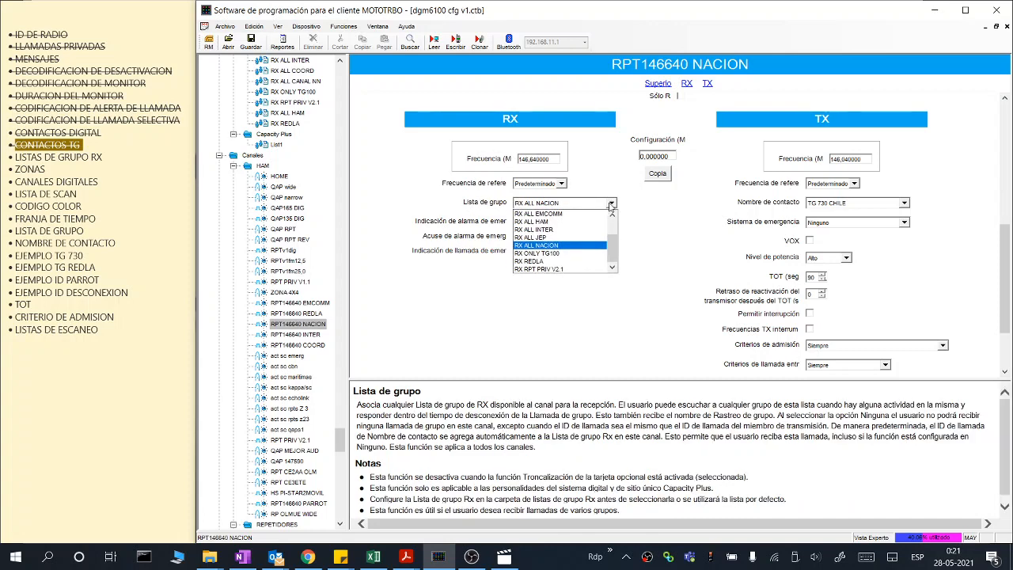
{"action": "left_click", "coordinate": [408, 194]}
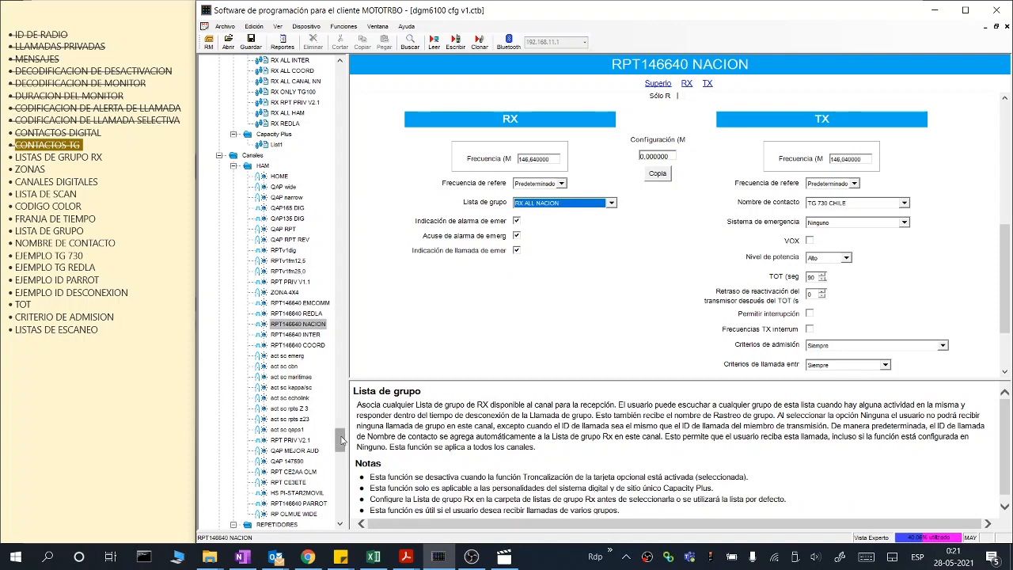
Step: Inspect the members of the RX ALL NACION receive group list and highlight TG 730 CHILE
{"action": "left_click_drag", "start_coordinate": [342, 441], "coordinate": [342, 423]}
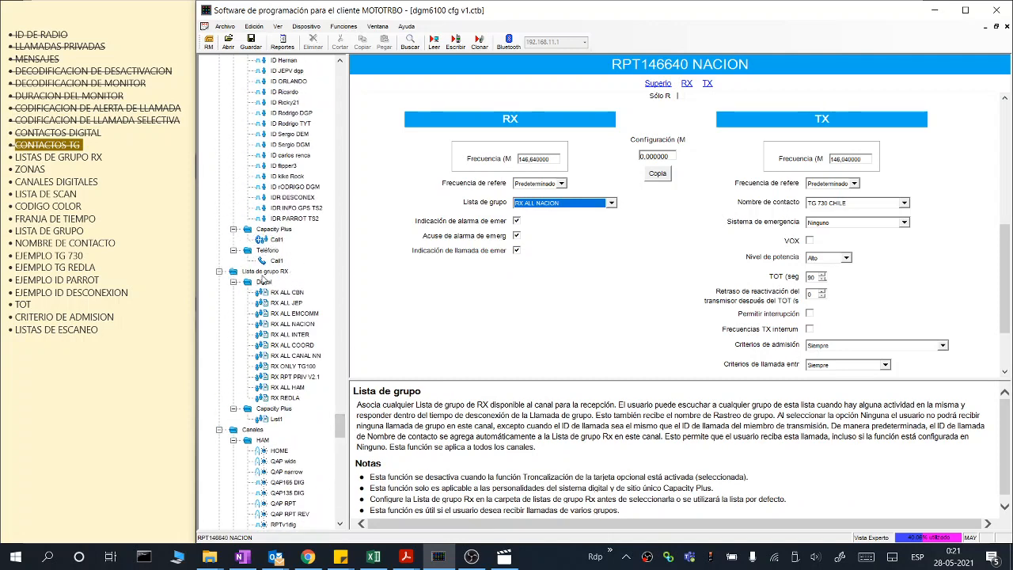
{"action": "key", "text": "ctrl"}
{"action": "key", "text": "ctrl"}
{"action": "left_click", "coordinate": [293, 325]}
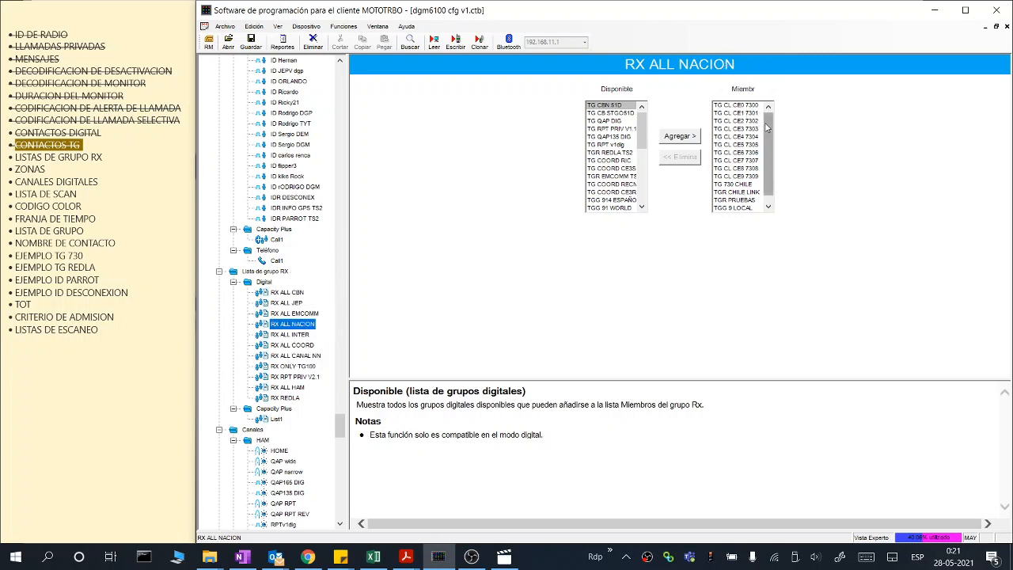
{"action": "left_click_drag", "start_coordinate": [768, 131], "coordinate": [772, 160]}
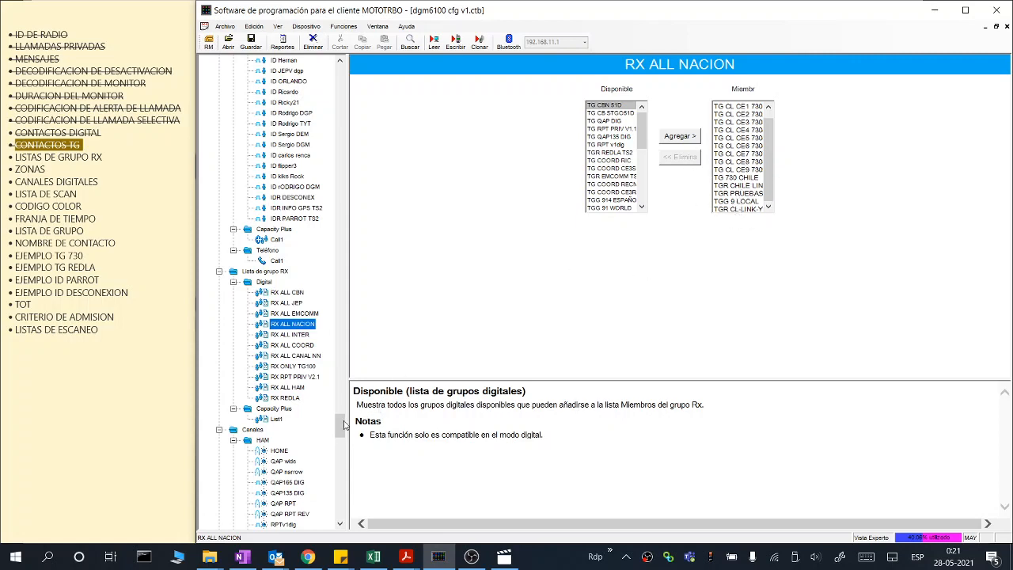
{"action": "mouse_move", "coordinate": [344, 425]}
{"action": "left_mouse_down"}
{"action": "mouse_move", "coordinate": [341, 448]}
{"action": "mouse_move", "coordinate": [339, 432]}
{"action": "left_mouse_up"}
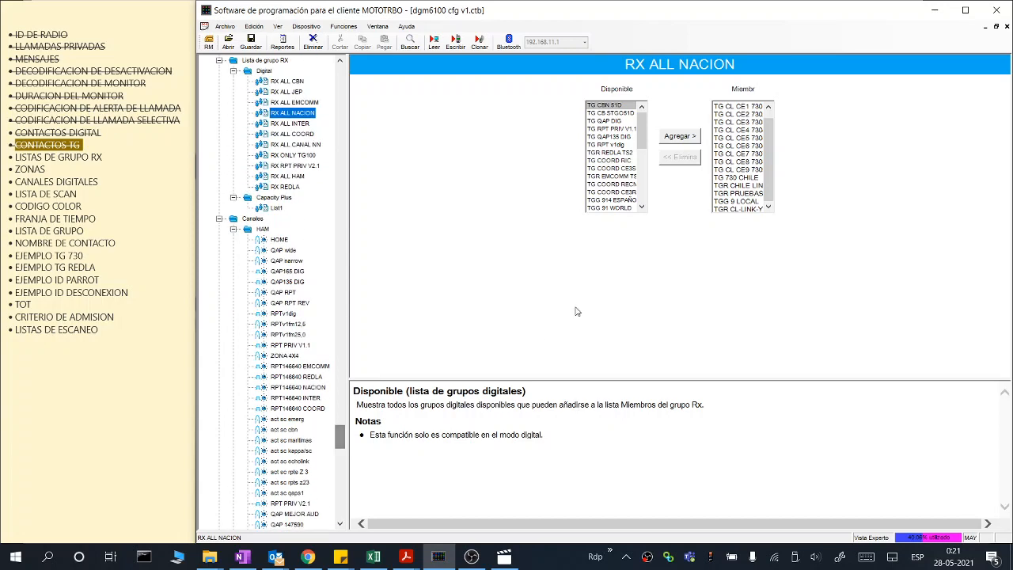
{"action": "left_click", "coordinate": [732, 182]}
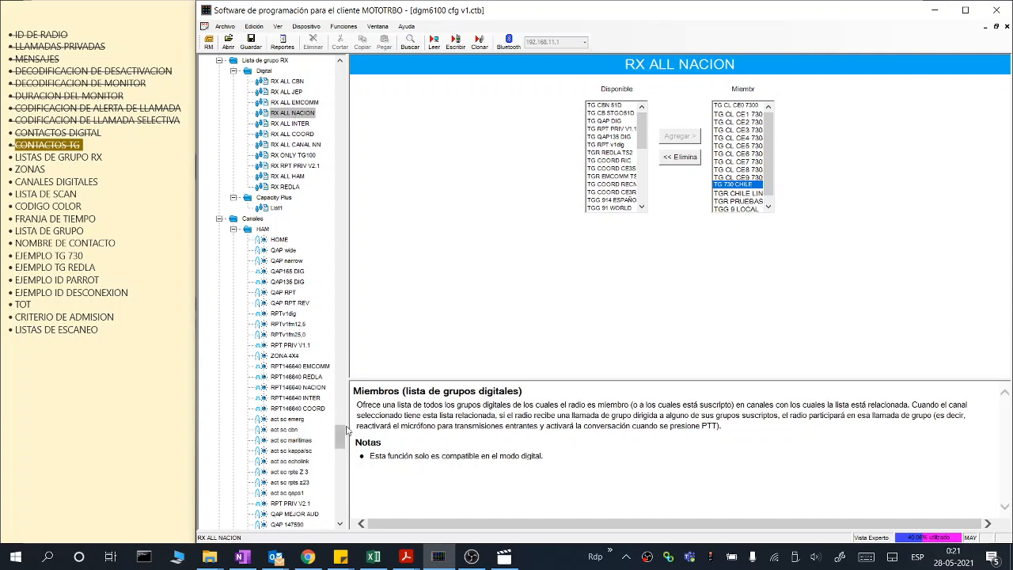
Step: Return to the RPT146640 NACION channel and review its TX contact name options, keeping TG 730 CHILE selected
{"action": "left_click_drag", "start_coordinate": [340, 435], "coordinate": [340, 440]}
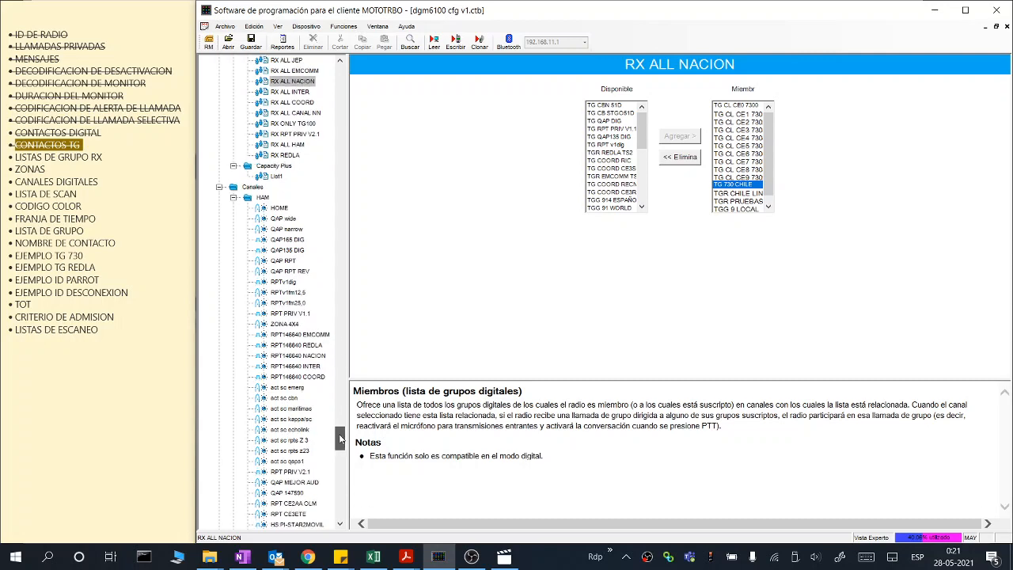
{"action": "left_click", "coordinate": [315, 357]}
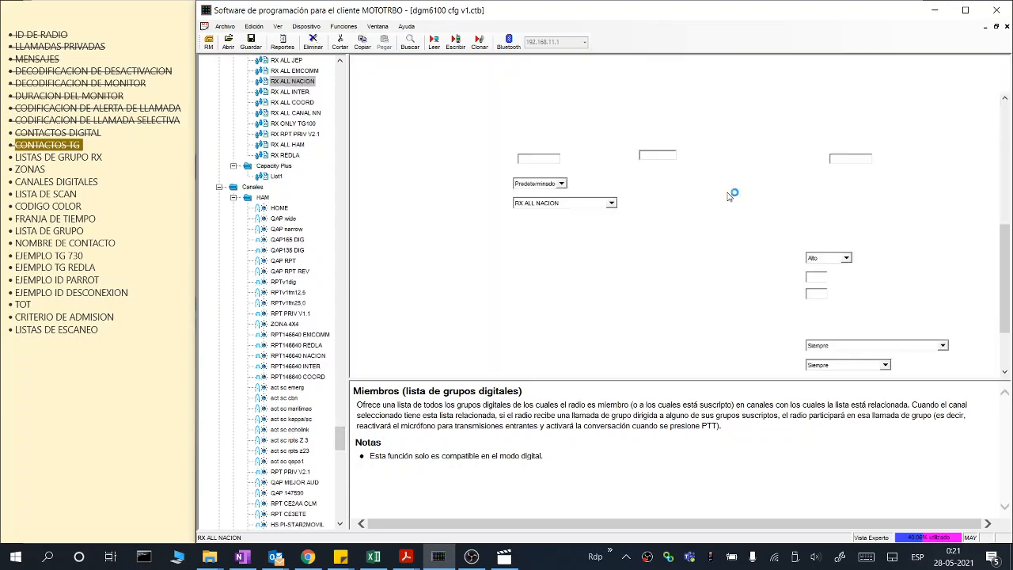
{"action": "key", "text": "ctrl"}
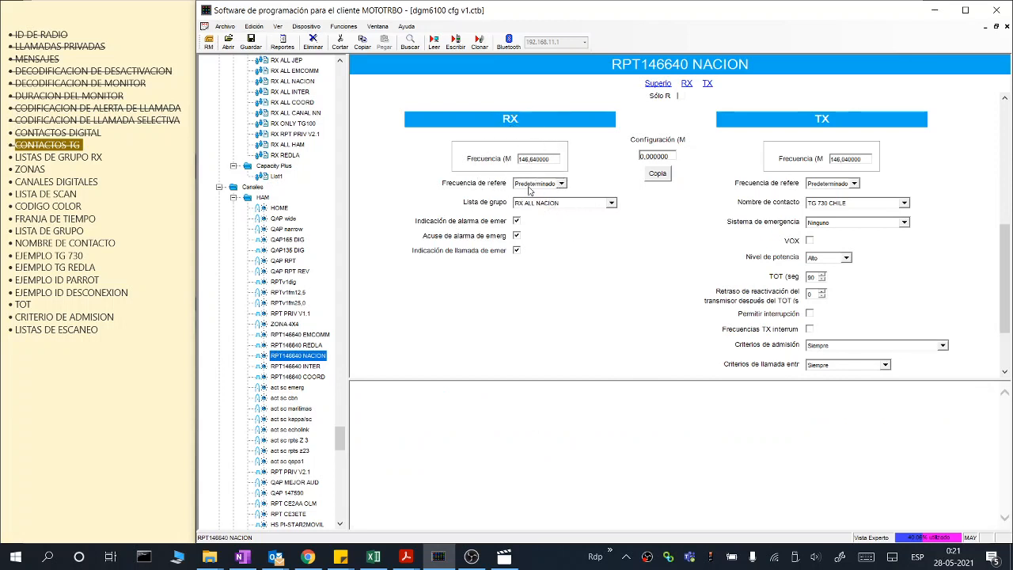
{"action": "key", "text": "ctrl"}
{"action": "left_click", "coordinate": [833, 204]}
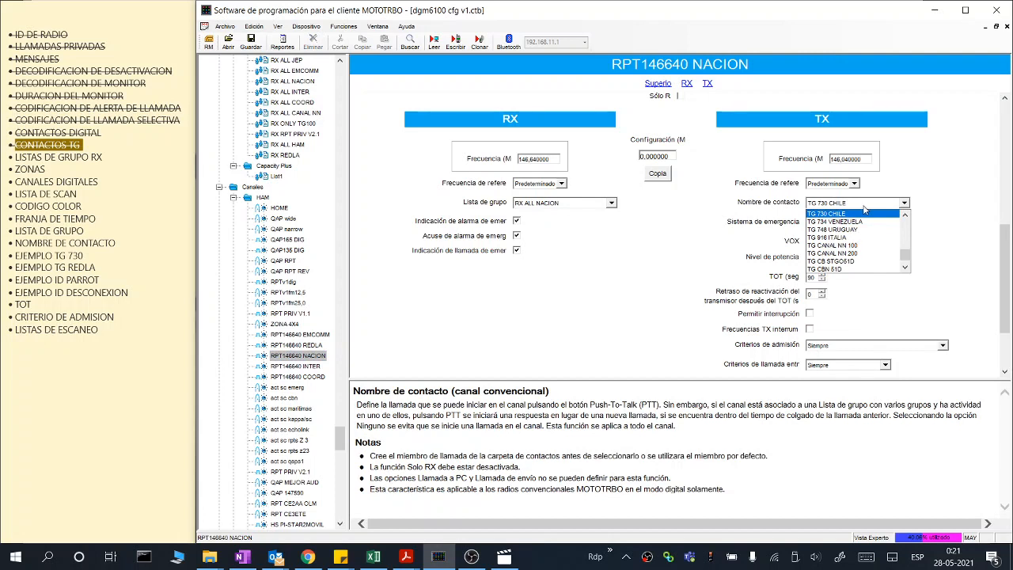
{"action": "left_click", "coordinate": [841, 211]}
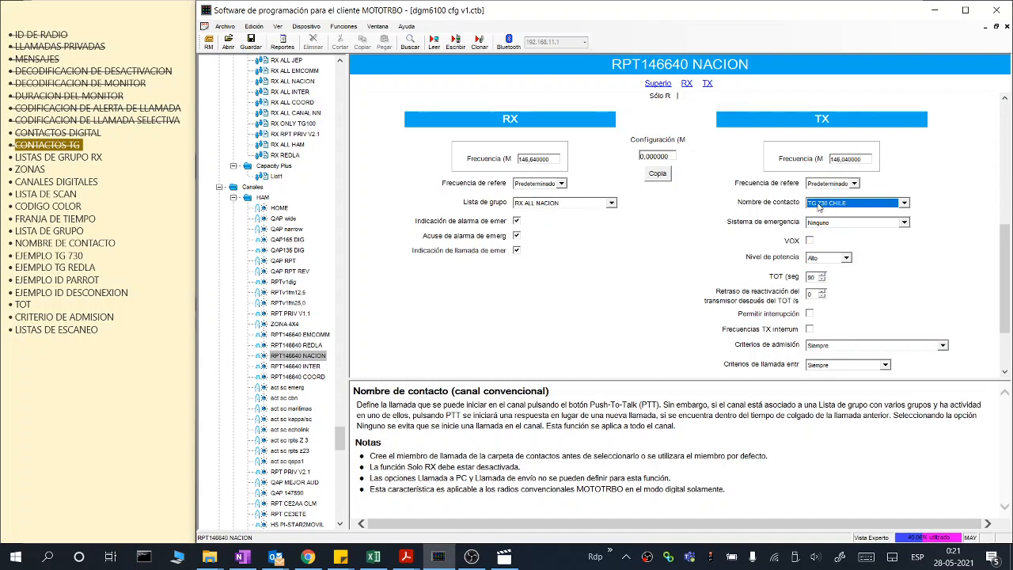
Step: Compare the RX group list options with the TX contact name options on the RPT146640 NACION channel
{"action": "key", "text": "ctrl"}
{"action": "left_click", "coordinate": [563, 203]}
{"action": "key", "text": "ctrl"}
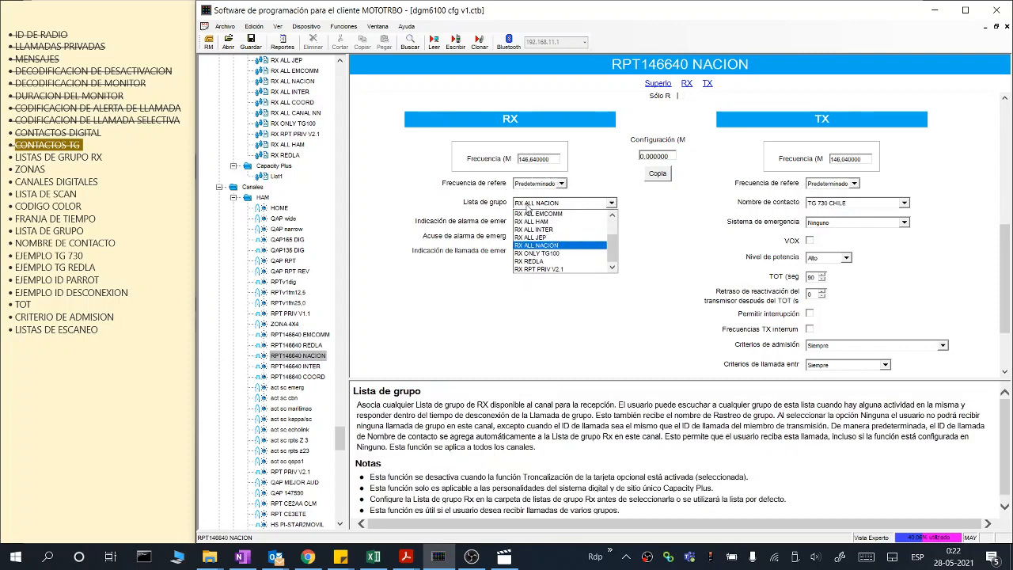
{"action": "left_click", "coordinate": [645, 206]}
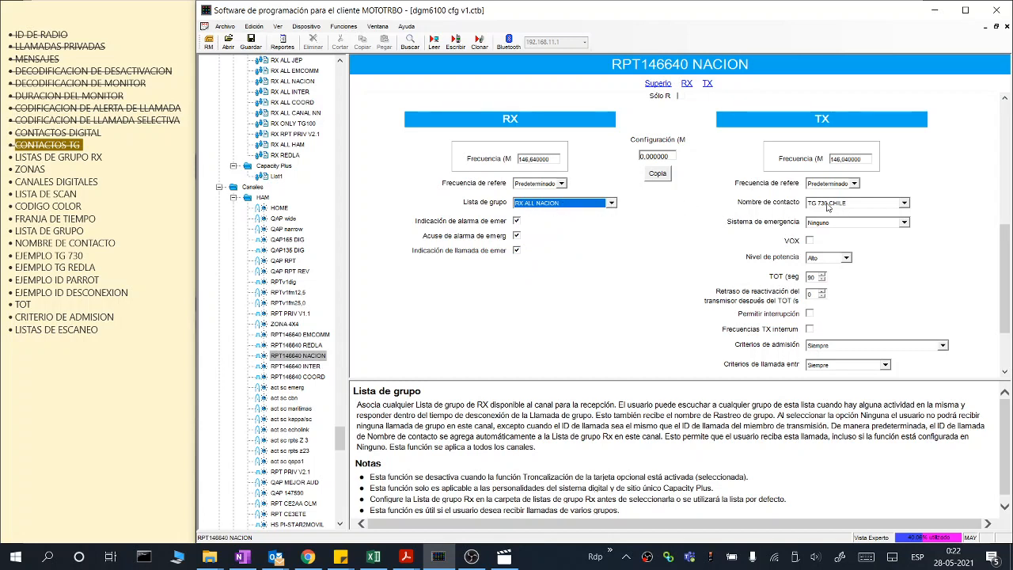
{"action": "left_click", "coordinate": [852, 204]}
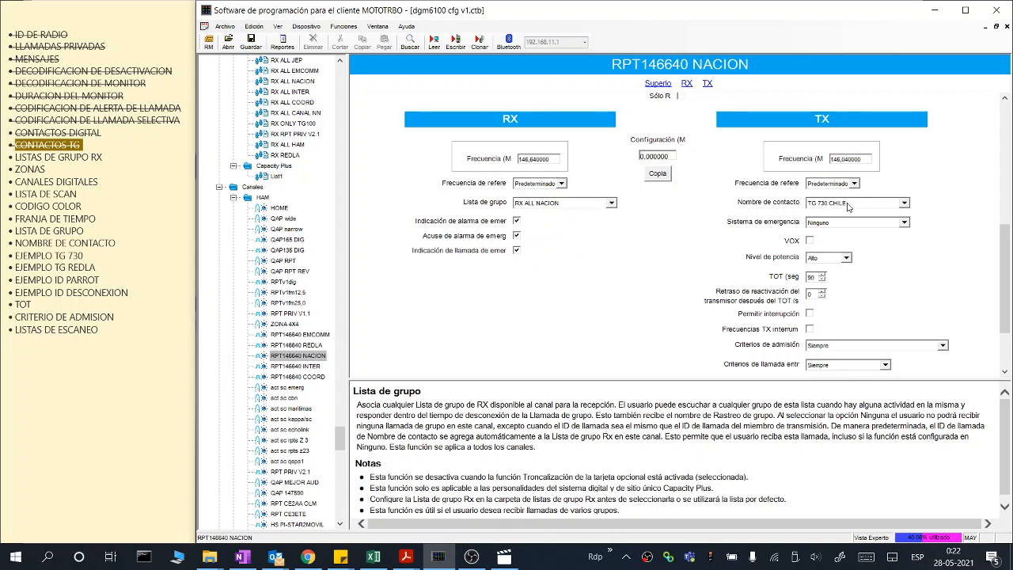
{"action": "left_click", "coordinate": [946, 206]}
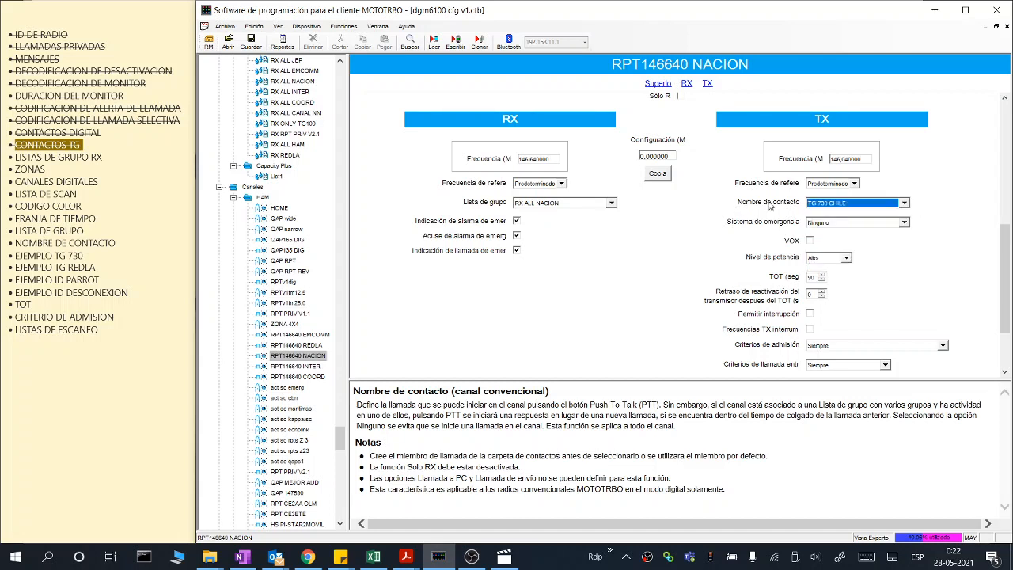
{"action": "left_click", "coordinate": [904, 204]}
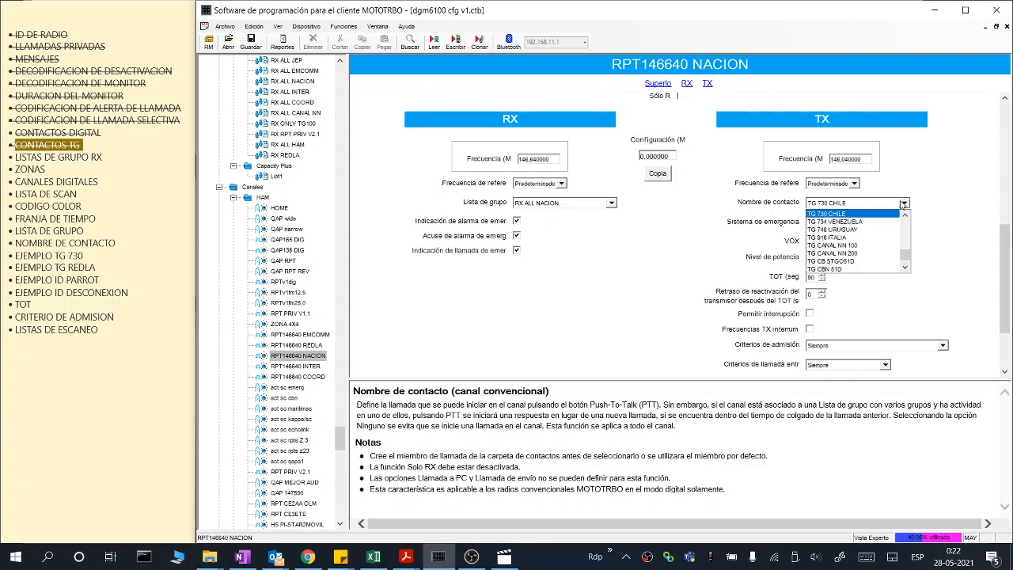
{"action": "left_click", "coordinate": [841, 204]}
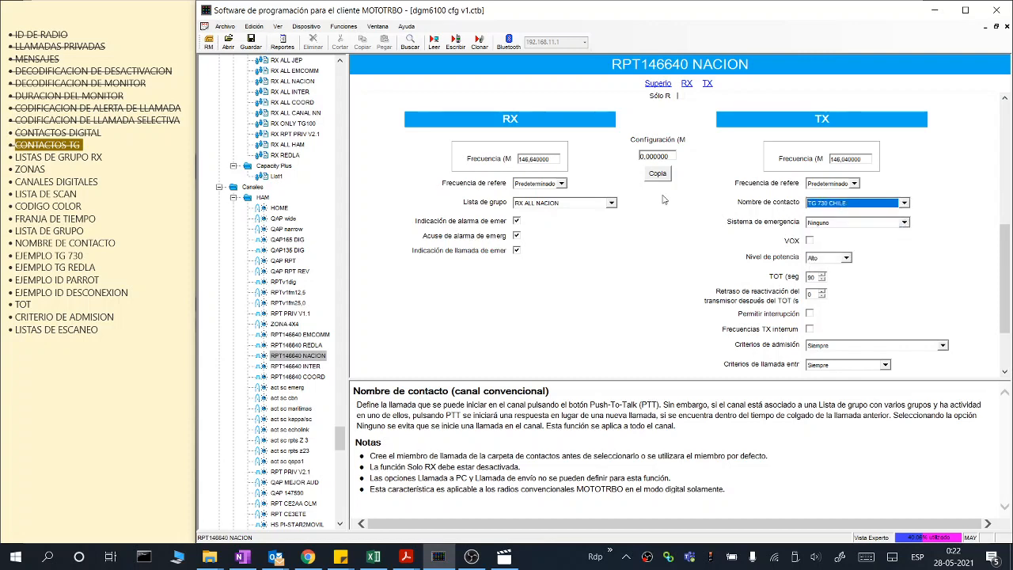
Step: Review the RX group list options of the RPT146640 NACION channel, keeping RX ALL NACION selected
{"action": "left_click", "coordinate": [566, 204]}
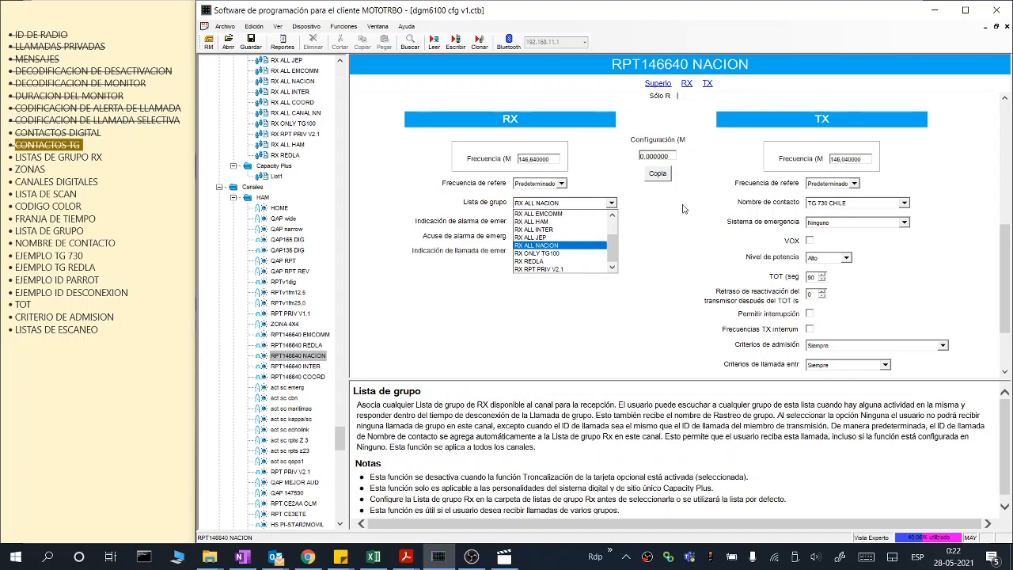
{"action": "left_click", "coordinate": [560, 206]}
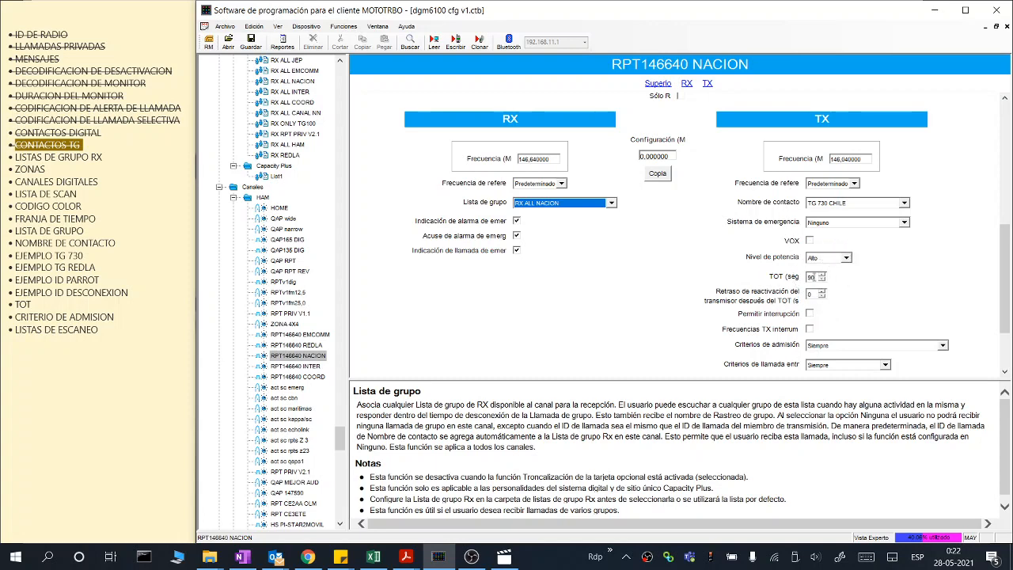
Step: Set the RPT146640 NACION channel's TOT to 90 seconds and its TX admission criterion to Canal libre
{"action": "left_click", "coordinate": [809, 277]}
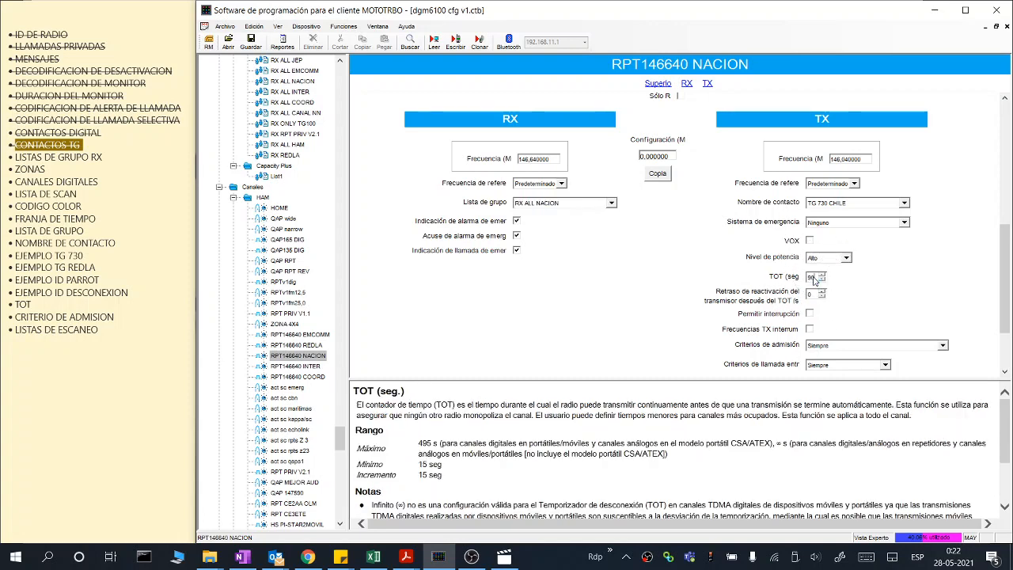
{"action": "type", "text": "90"}
{"action": "scroll", "coordinate": [1004, 270], "scroll_direction": "down", "scroll_amount": 3}
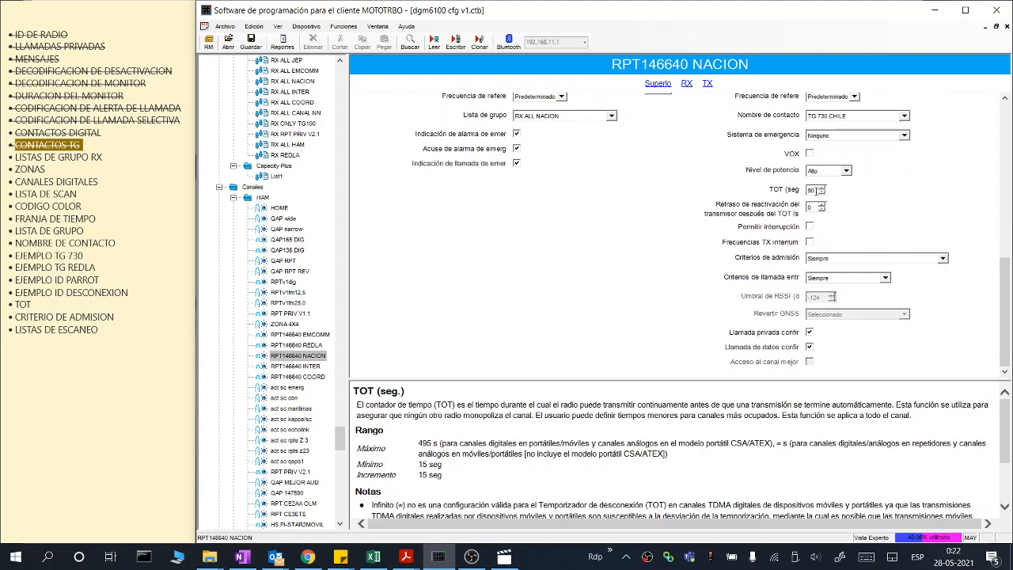
{"action": "left_click", "coordinate": [833, 262]}
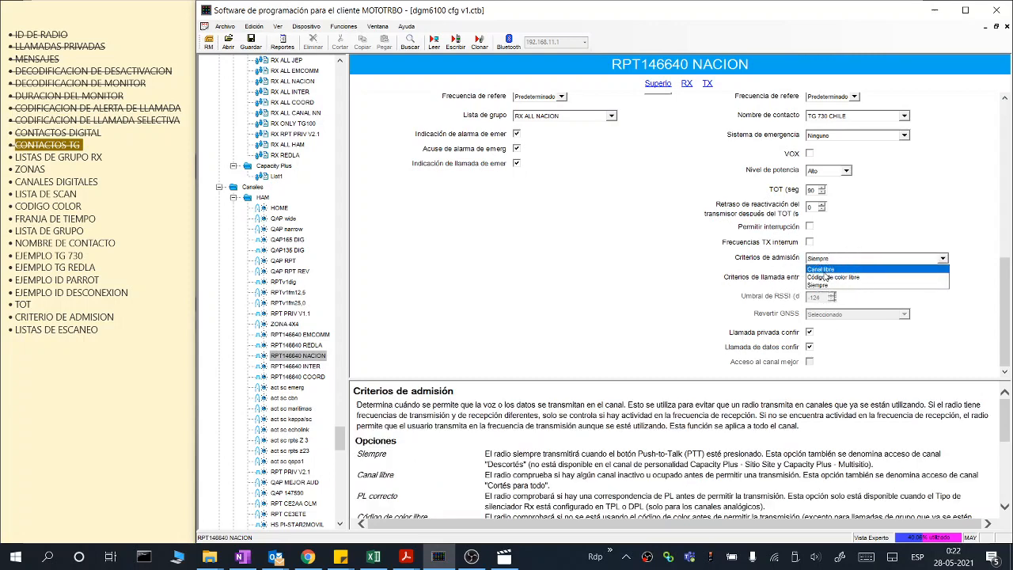
{"action": "left_click", "coordinate": [824, 269]}
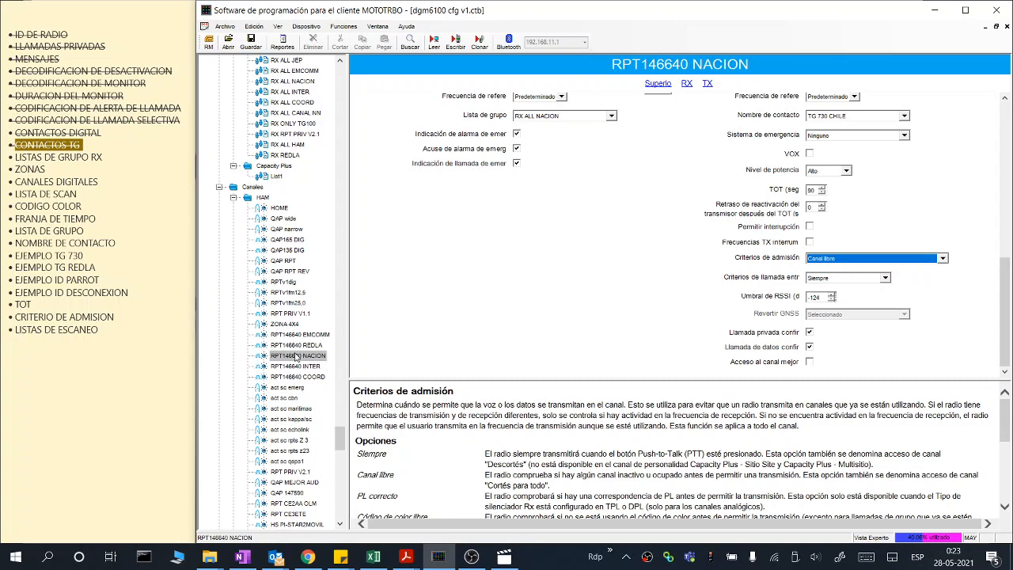
Step: Switch to the Sticky Notes checklist and strike through LISTAS DE GRUPO RX, ZONAS and CANALES DIGITALES
{"action": "left_click", "coordinate": [12, 157]}
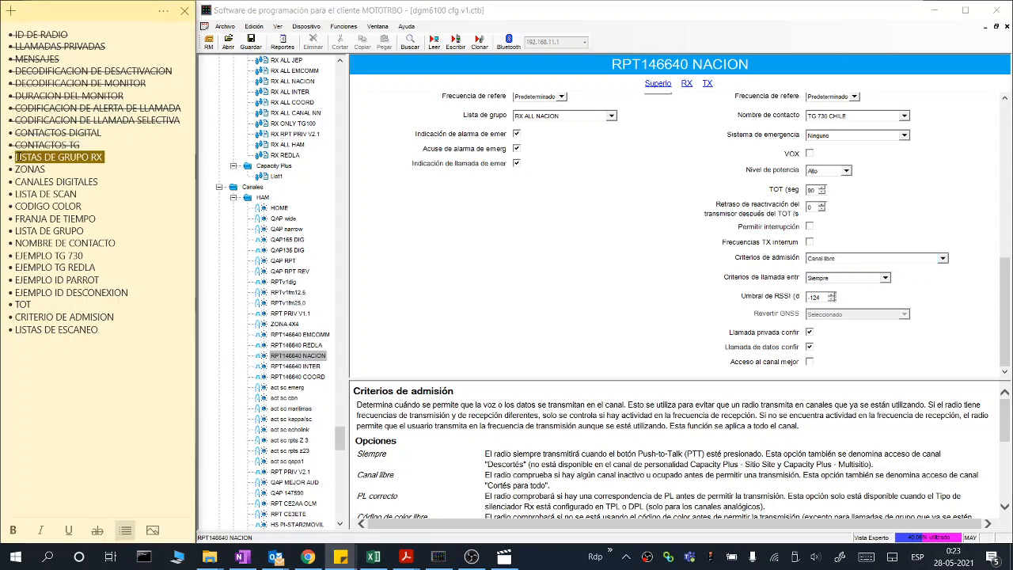
{"action": "key", "text": "ctrl+t"}
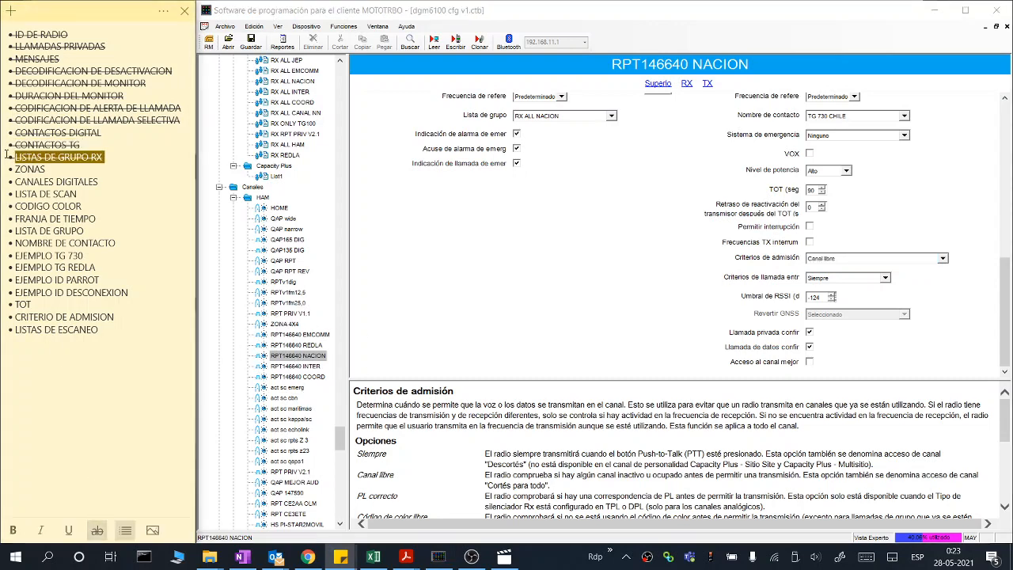
{"action": "left_click_drag", "start_coordinate": [17, 169], "coordinate": [46, 170]}
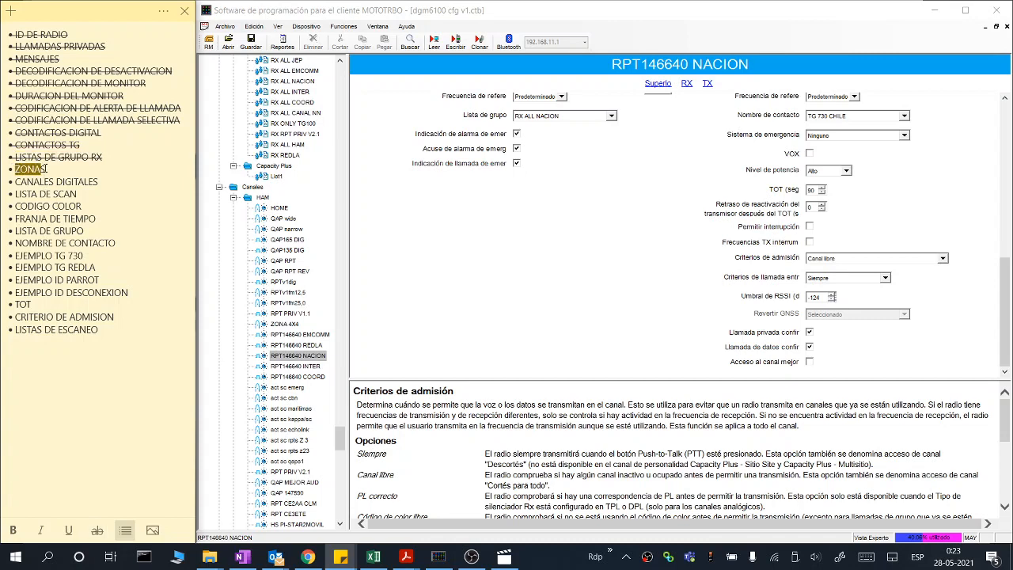
{"action": "double_click", "coordinate": [23, 166]}
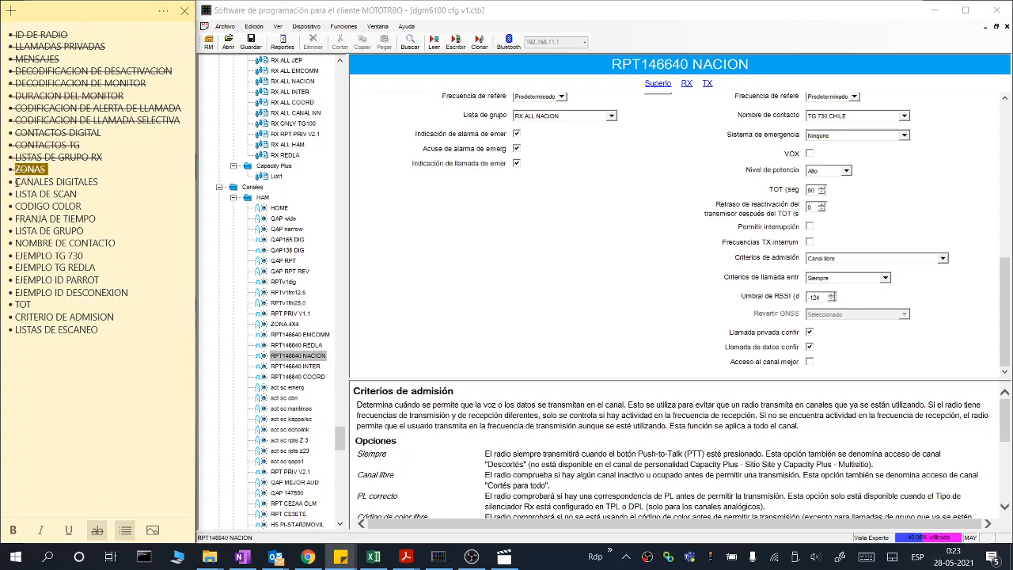
{"action": "left_click_drag", "start_coordinate": [17, 182], "coordinate": [99, 182]}
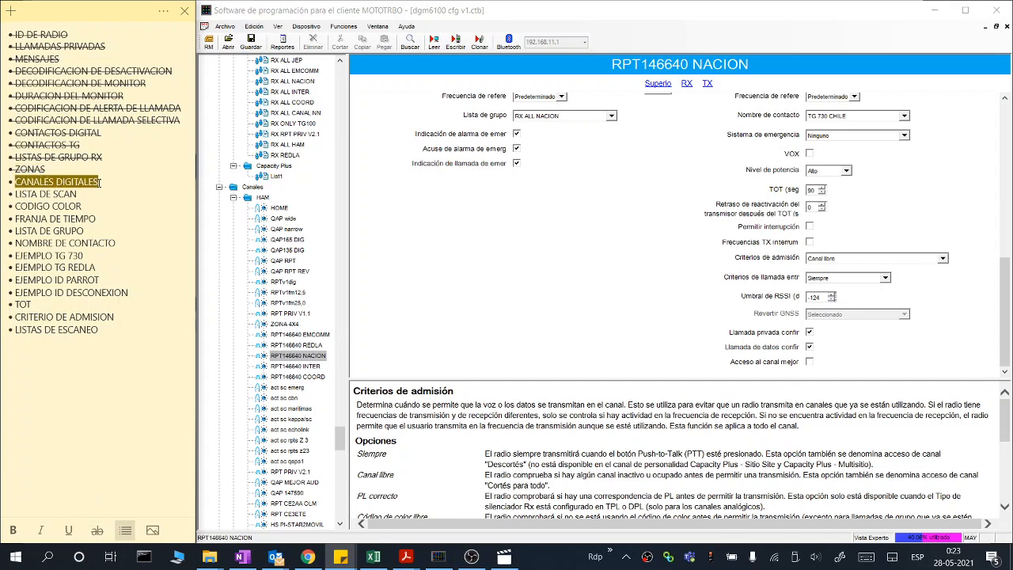
{"action": "left_click", "coordinate": [96, 530]}
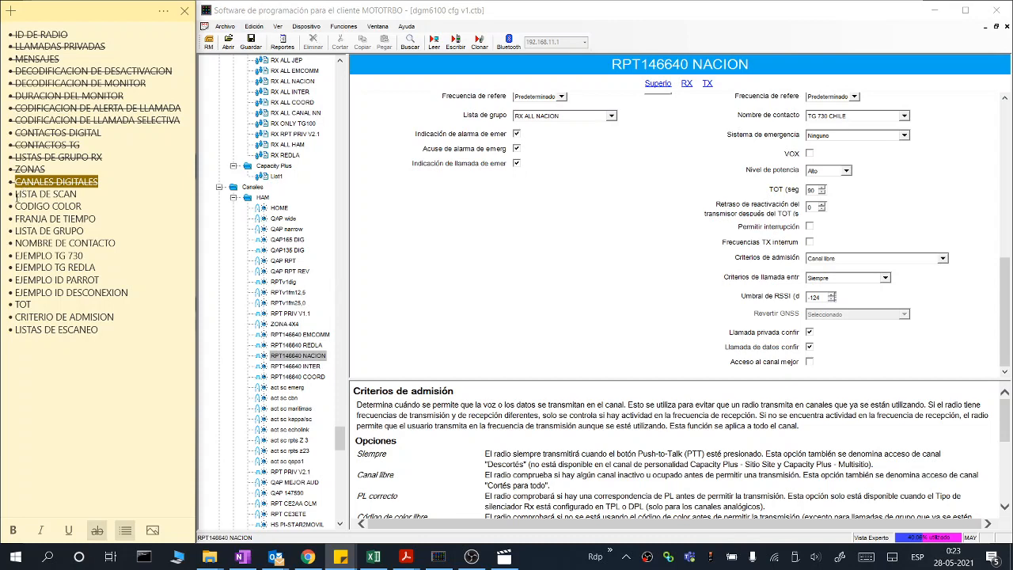
Step: Strike through the checklist items from LISTA DE SCAN to NOMBRE DE CONTACTO
{"action": "left_click_drag", "start_coordinate": [17, 195], "coordinate": [120, 245]}
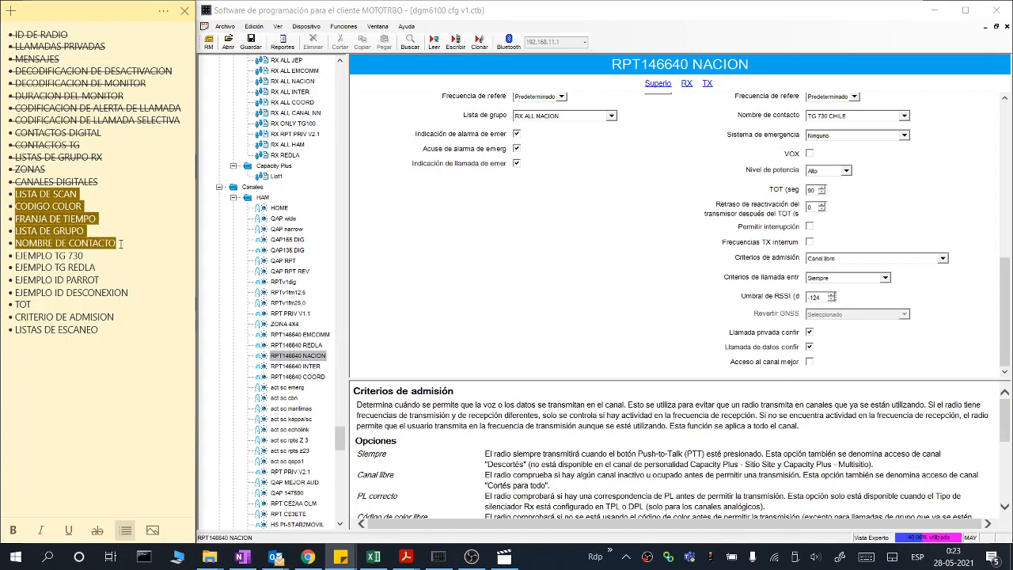
{"action": "left_click", "coordinate": [97, 531]}
{"action": "left_click", "coordinate": [72, 256]}
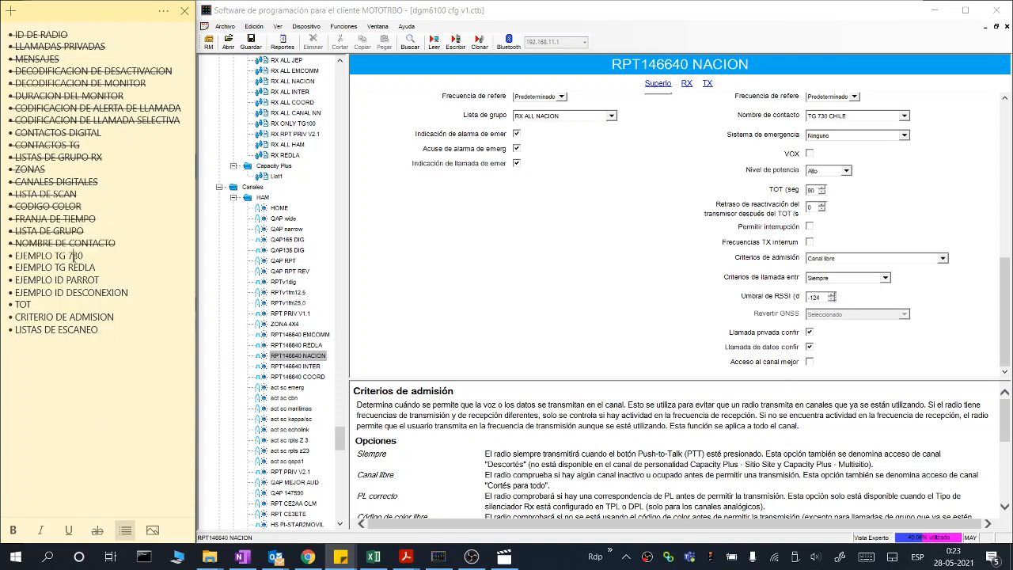
Step: Return to MOTOTRBO CPS and review the RX and TX frequencies of the RPT146640 NACION channel
{"action": "left_click", "coordinate": [280, 358]}
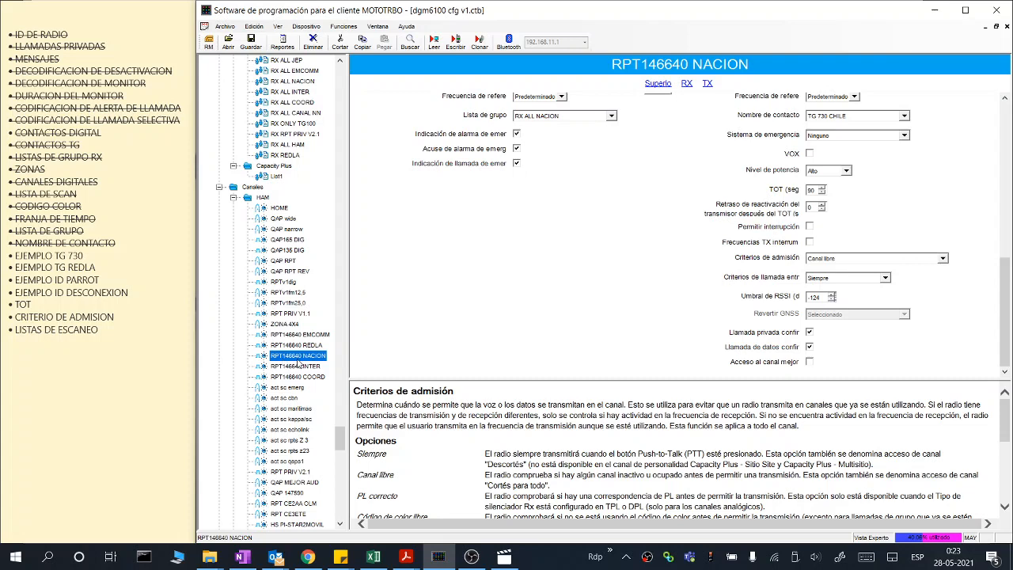
{"action": "left_click", "coordinate": [298, 364]}
{"action": "left_click", "coordinate": [299, 362]}
{"action": "left_click", "coordinate": [380, 340]}
{"action": "scroll", "coordinate": [380, 341], "scroll_direction": "up", "scroll_amount": 5}
{"action": "scroll", "coordinate": [514, 273], "scroll_direction": "down", "scroll_amount": 5}
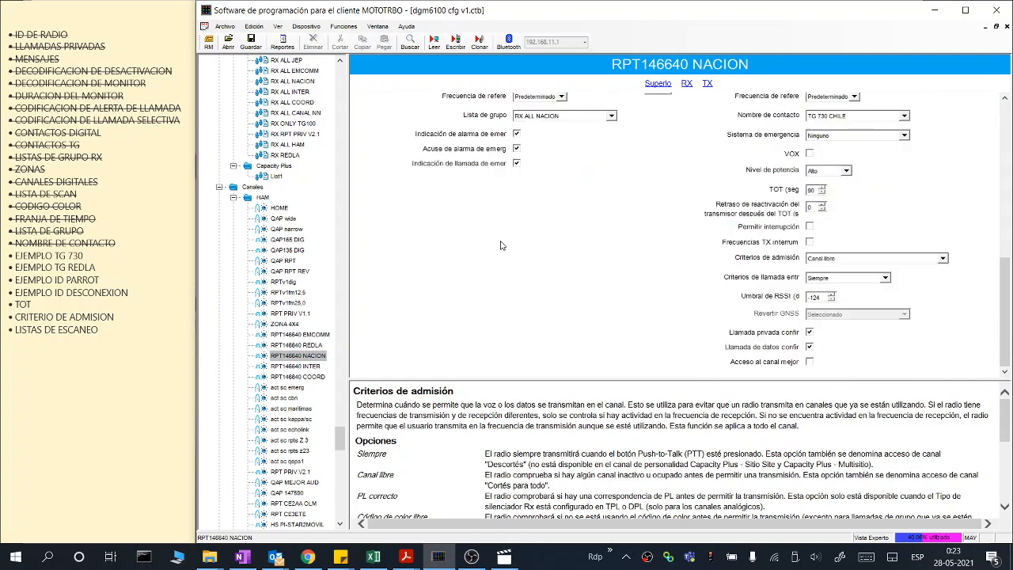
{"action": "scroll", "coordinate": [520, 280], "scroll_direction": "up", "scroll_amount": 1}
{"action": "scroll", "coordinate": [519, 280], "scroll_direction": "up", "scroll_amount": 2}
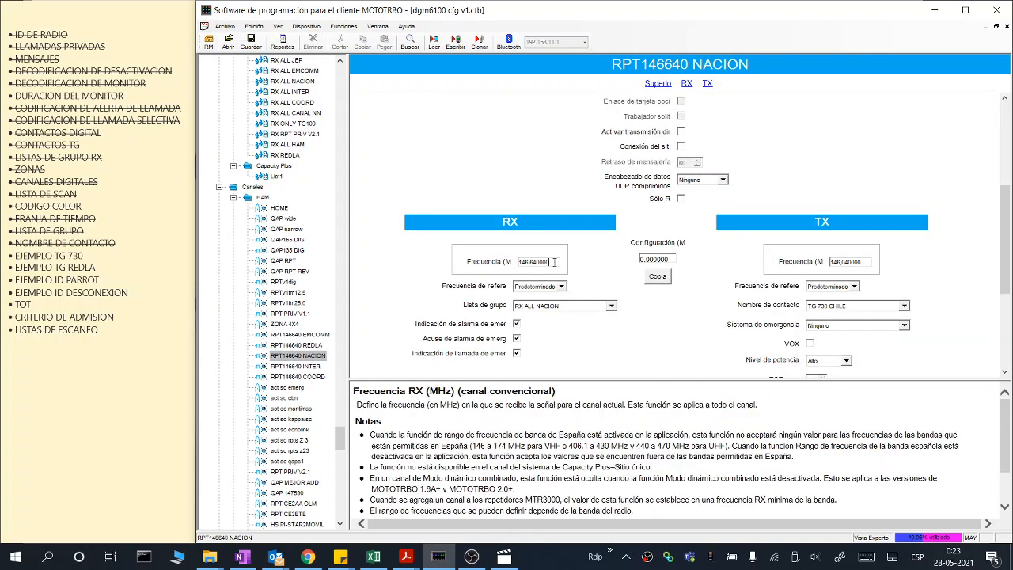
{"action": "left_click_drag", "start_coordinate": [877, 267], "coordinate": [828, 267]}
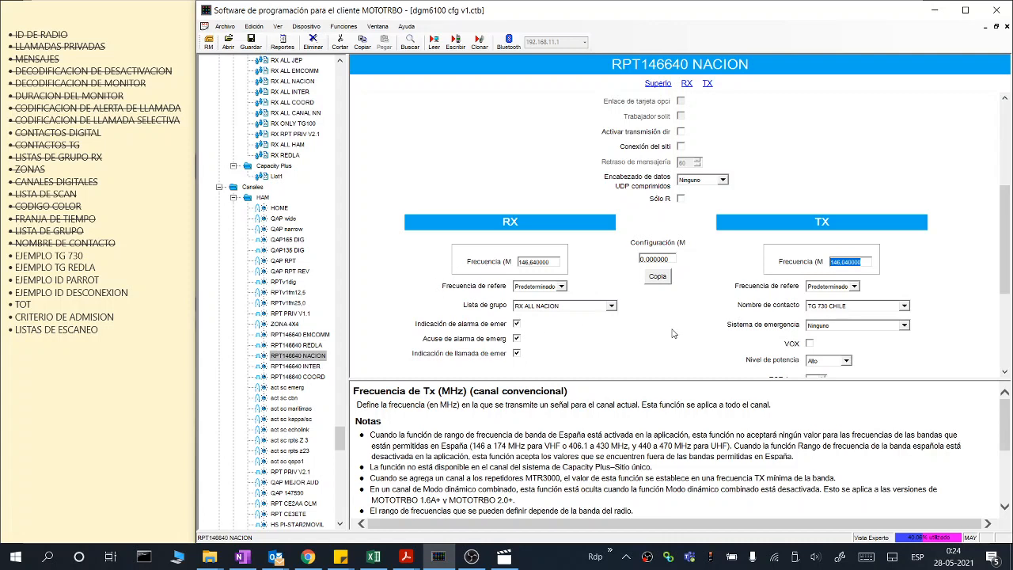
Step: Check the TX contact name and the RX group list assigned to the RPT146640 NACION channel
{"action": "left_click", "coordinate": [300, 356]}
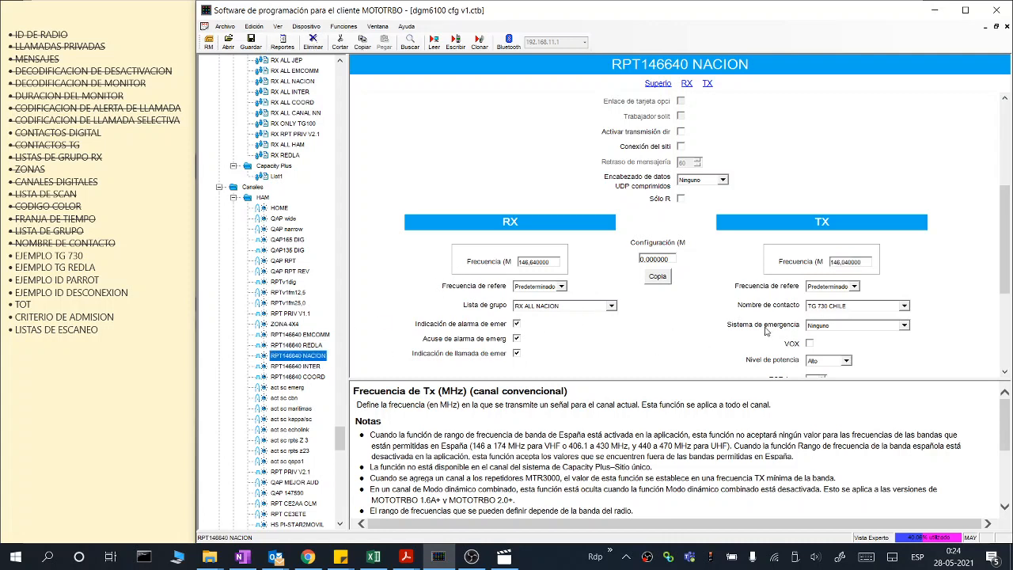
{"action": "left_click", "coordinate": [825, 309]}
{"action": "left_click", "coordinate": [827, 309]}
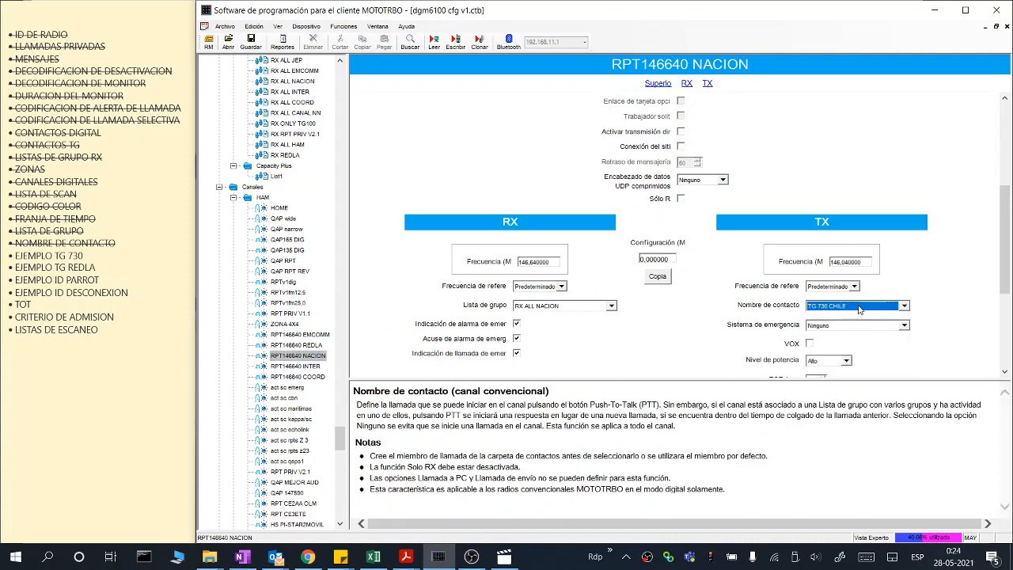
{"action": "left_click", "coordinate": [541, 309]}
{"action": "left_click", "coordinate": [461, 309]}
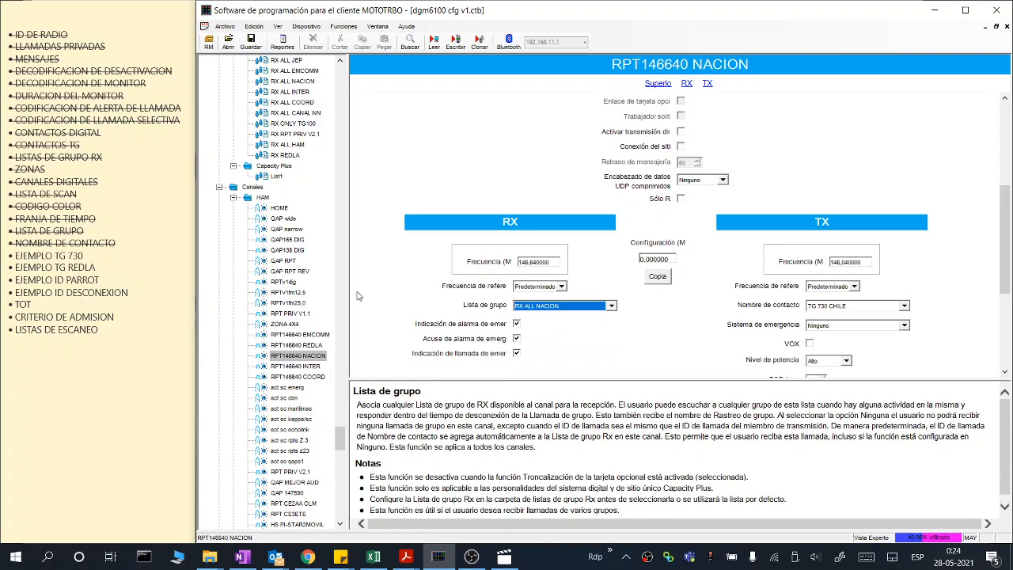
Step: Look for TG 730 CHILE among the RX ALL NACION group list members and return to the RPT146640 NACION channel
{"action": "left_click", "coordinate": [293, 82]}
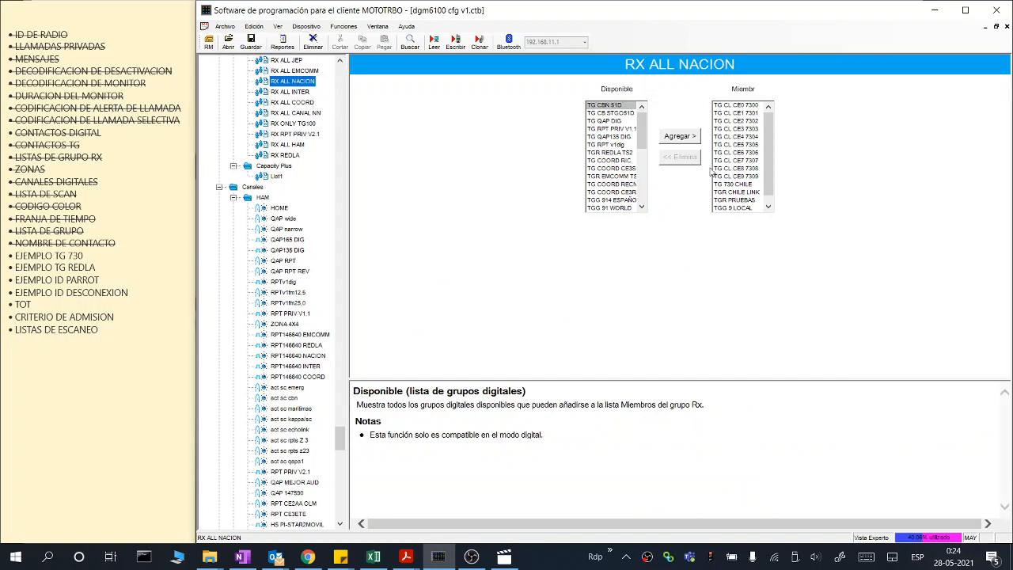
{"action": "left_click", "coordinate": [736, 187]}
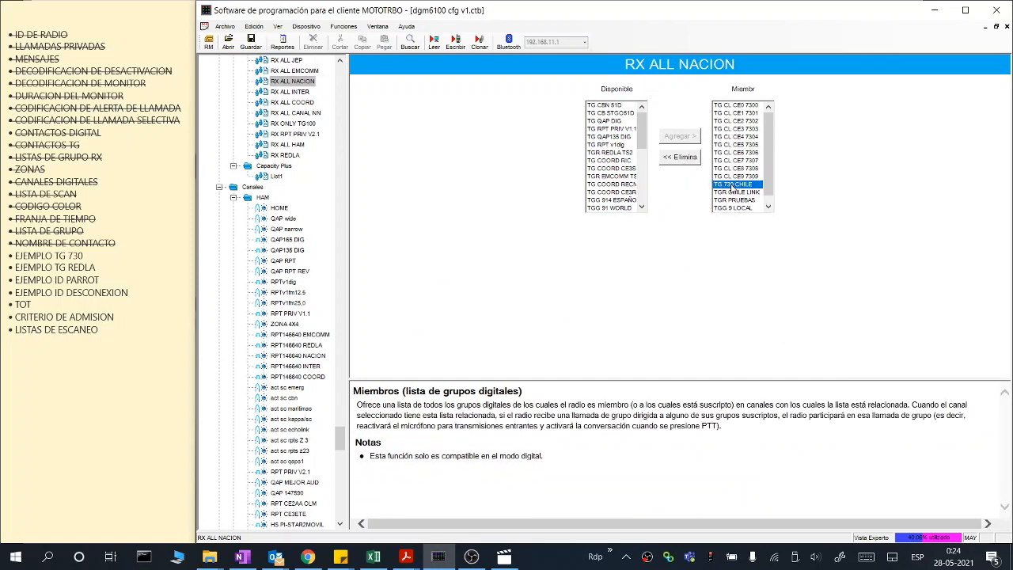
{"action": "left_click", "coordinate": [647, 70]}
{"action": "left_click", "coordinate": [696, 70]}
{"action": "left_click", "coordinate": [291, 82]}
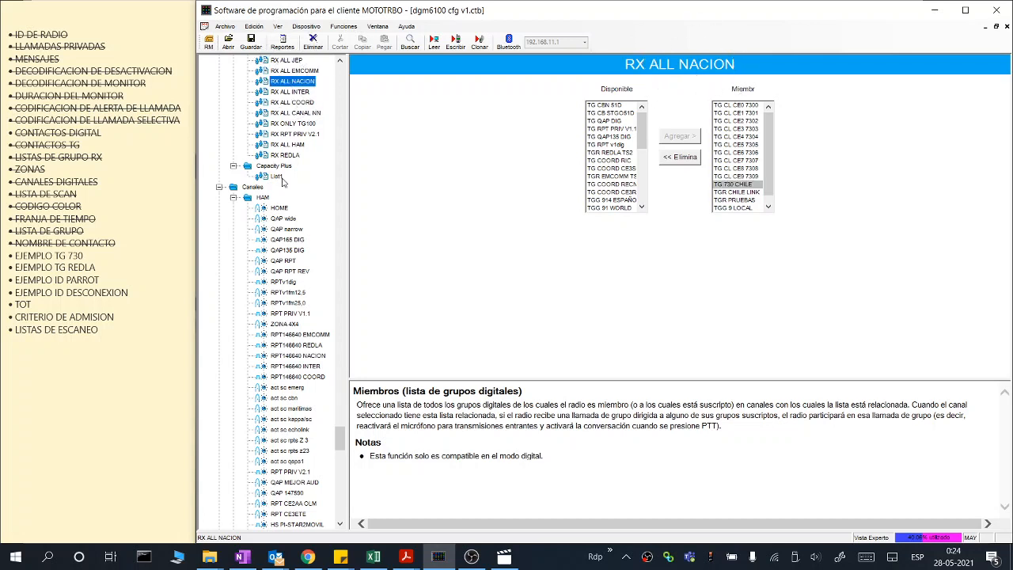
{"action": "left_click", "coordinate": [323, 357]}
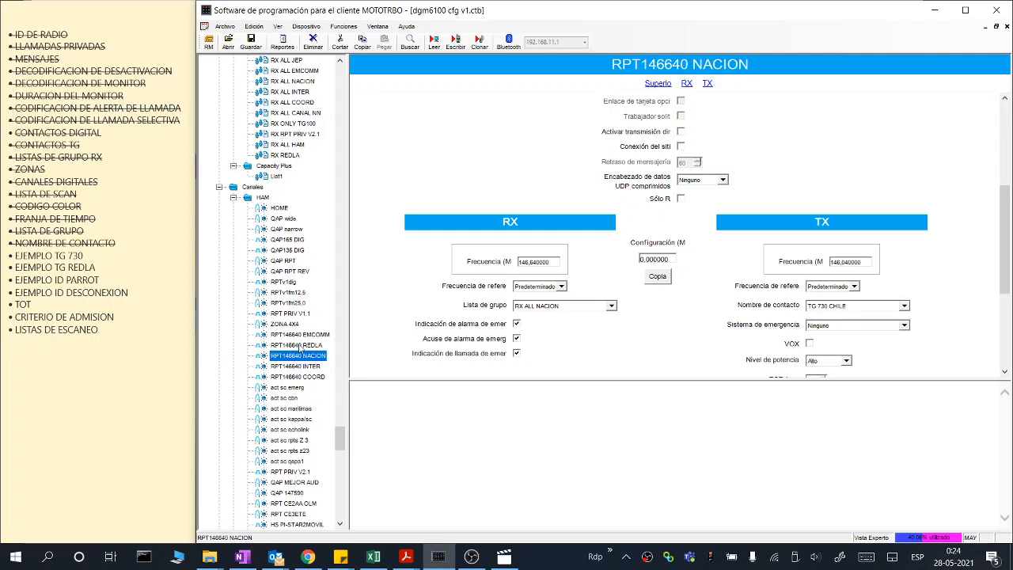
Step: Examine the RX frequency, RX group list and TX contact name of the RPT146640 REDLA channel
{"action": "left_click", "coordinate": [297, 346]}
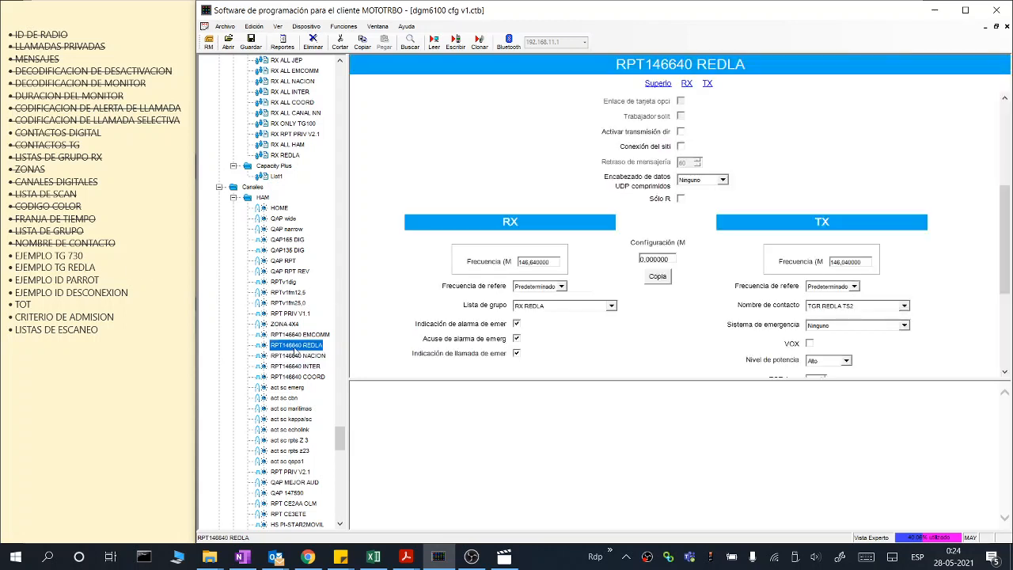
{"action": "left_click", "coordinate": [536, 264]}
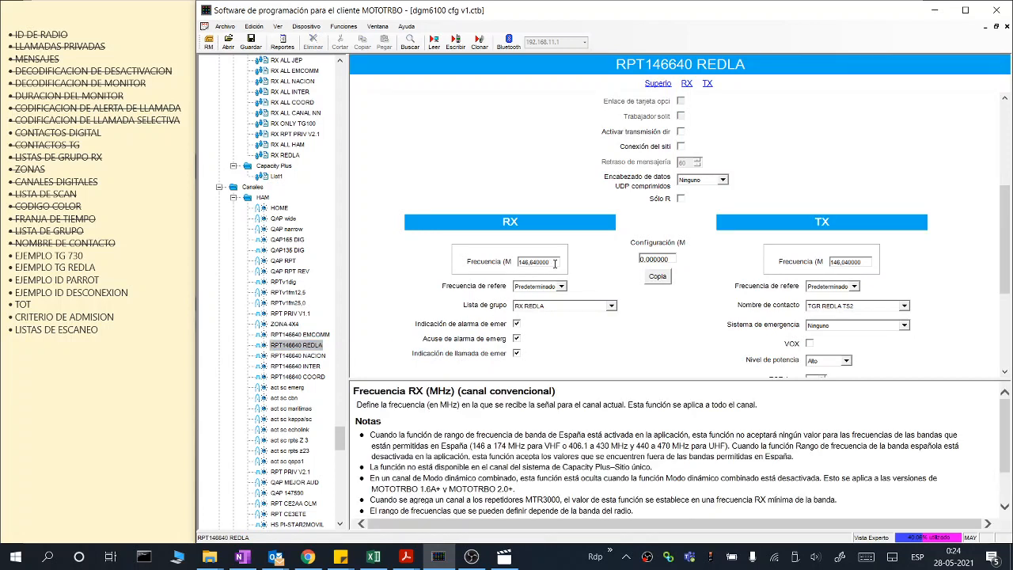
{"action": "left_click_drag", "start_coordinate": [556, 262], "coordinate": [507, 264]}
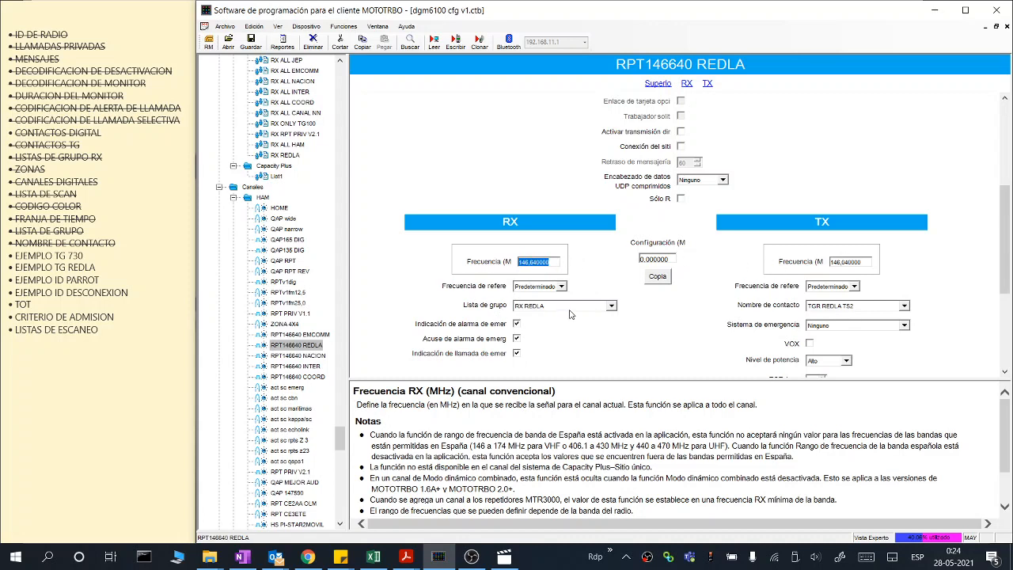
{"action": "left_click", "coordinate": [544, 310]}
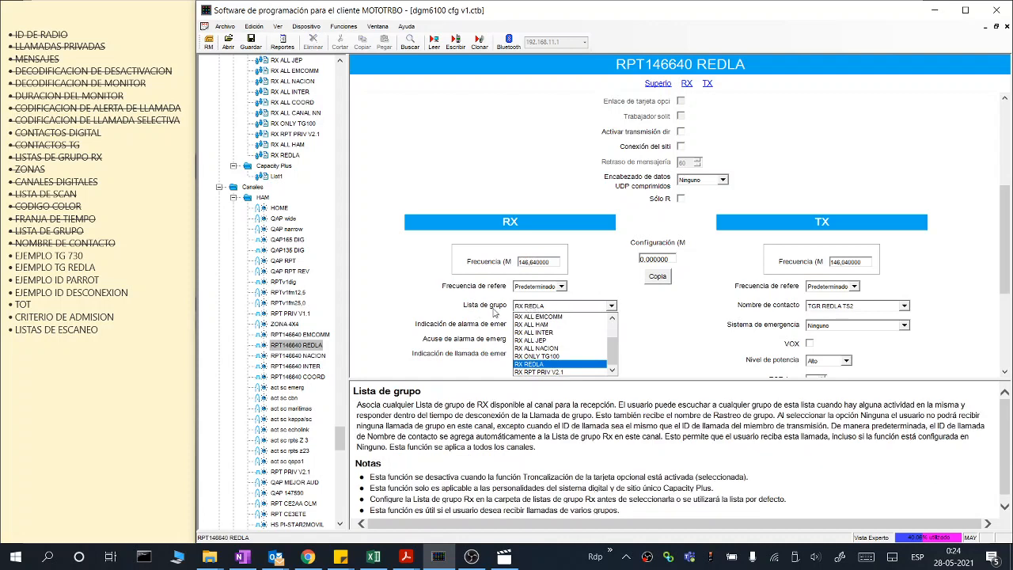
{"action": "left_click", "coordinate": [515, 312]}
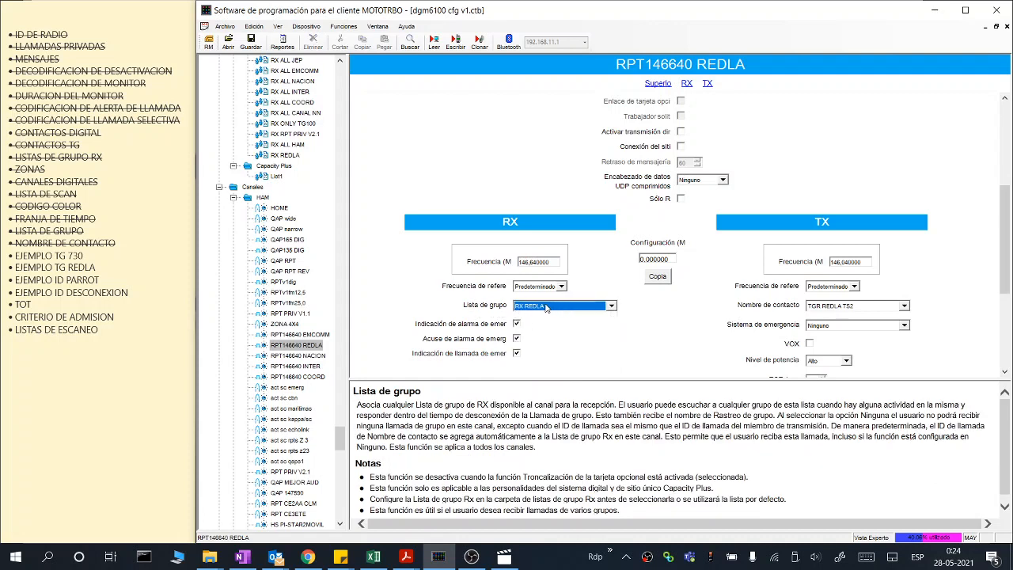
{"action": "left_click", "coordinate": [819, 307]}
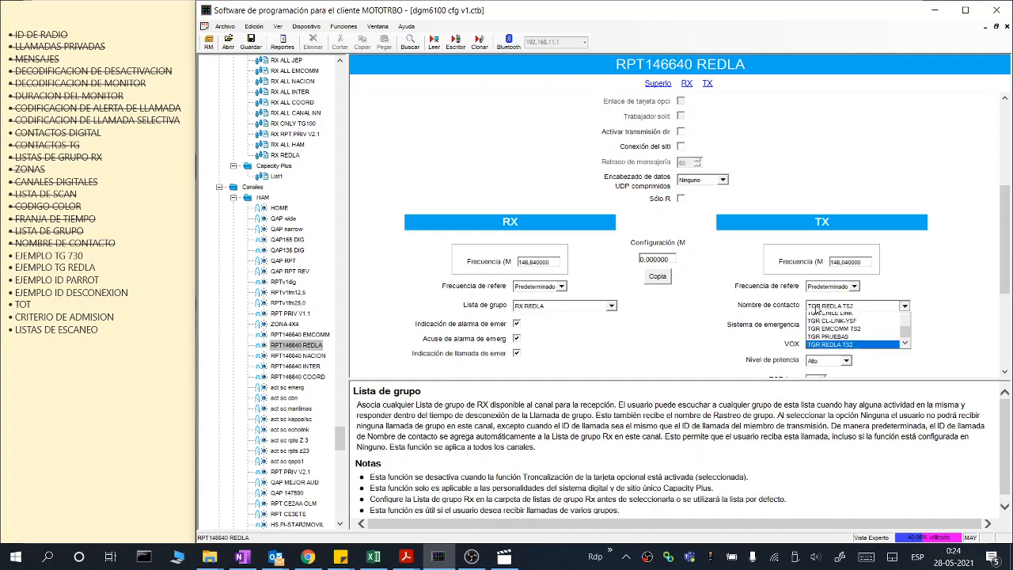
{"action": "left_click", "coordinate": [817, 308]}
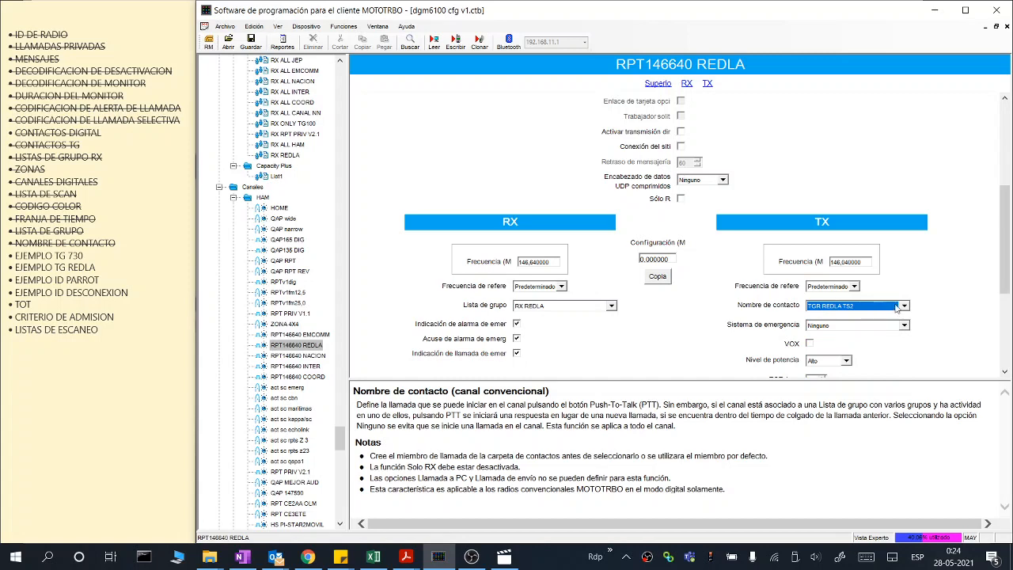
Step: Compare the RX frequency of the RPT146640 REDLA channel with that of the RPT146640 NACION channel
{"action": "left_click", "coordinate": [309, 348]}
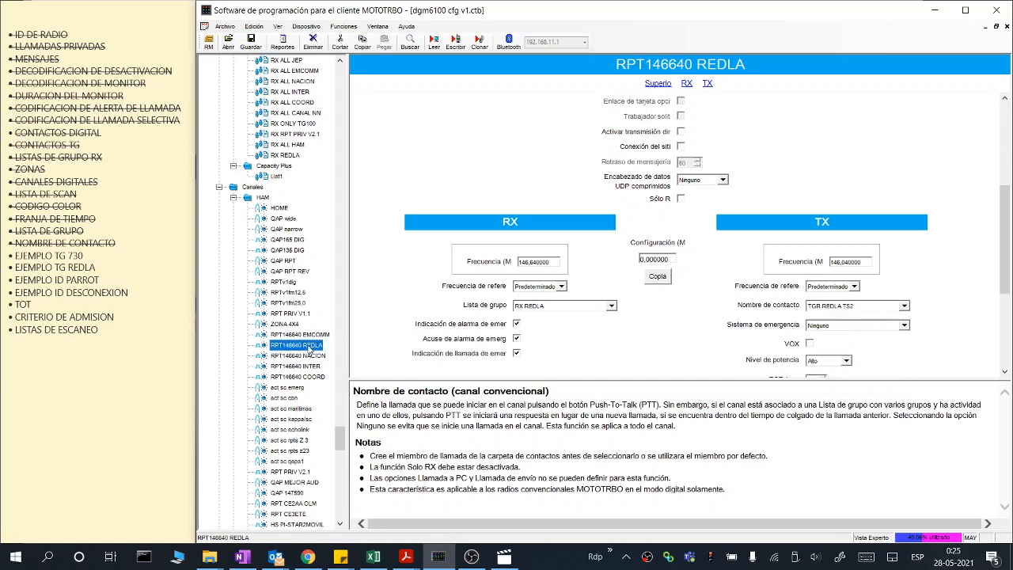
{"action": "left_click", "coordinate": [548, 261]}
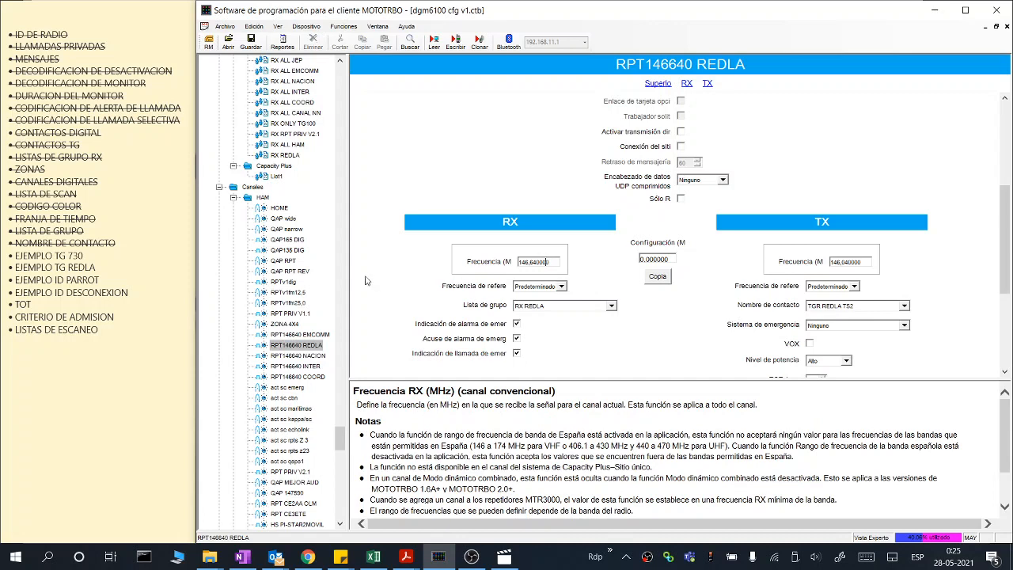
{"action": "left_click", "coordinate": [299, 356]}
{"action": "left_click", "coordinate": [532, 261]}
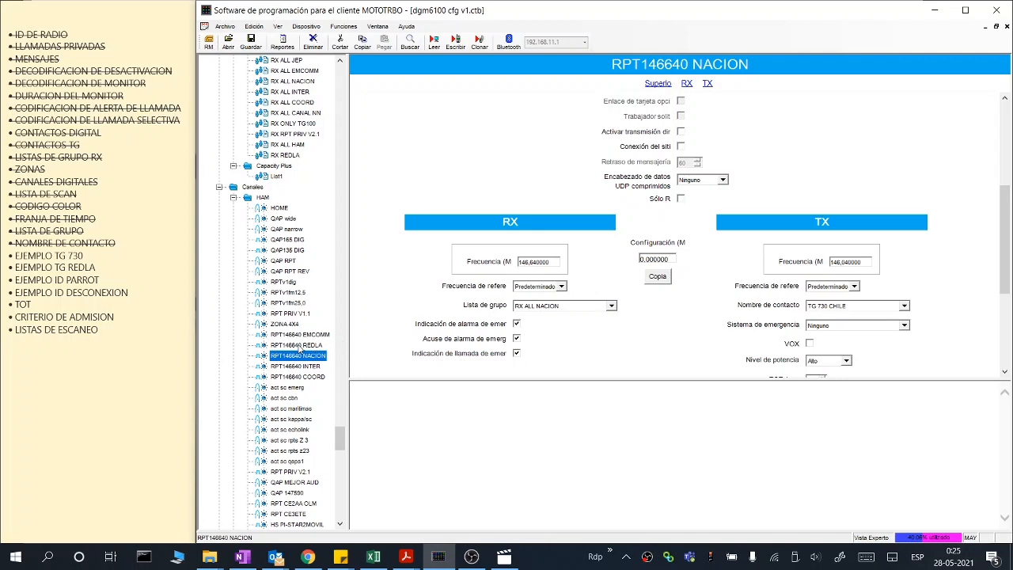
Step: Check the RX frequency and TX contact name of the RPT146640 REDLA channel
{"action": "left_click", "coordinate": [299, 346]}
{"action": "left_click", "coordinate": [539, 262]}
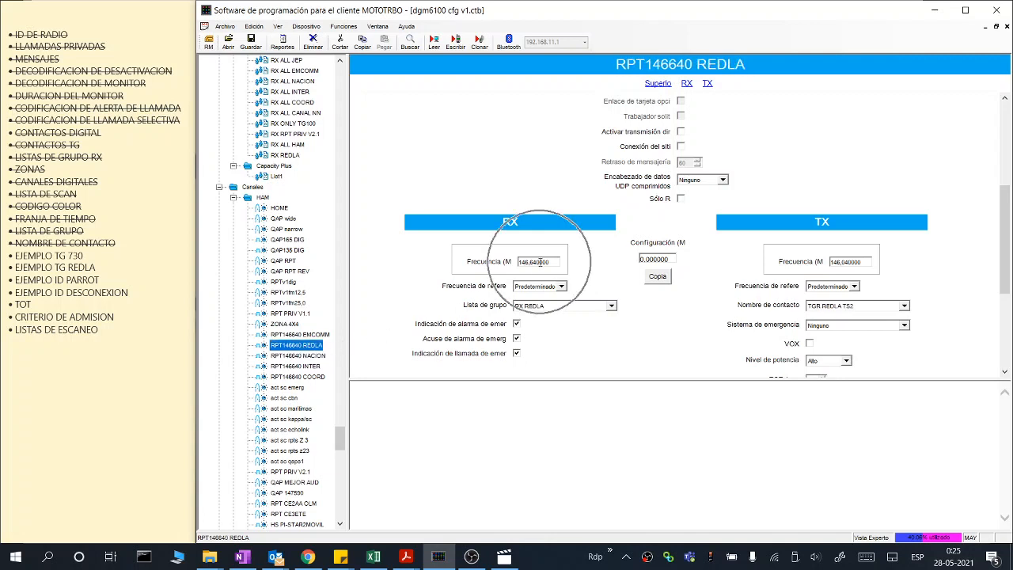
{"action": "left_click", "coordinate": [851, 308]}
{"action": "left_click", "coordinate": [851, 309]}
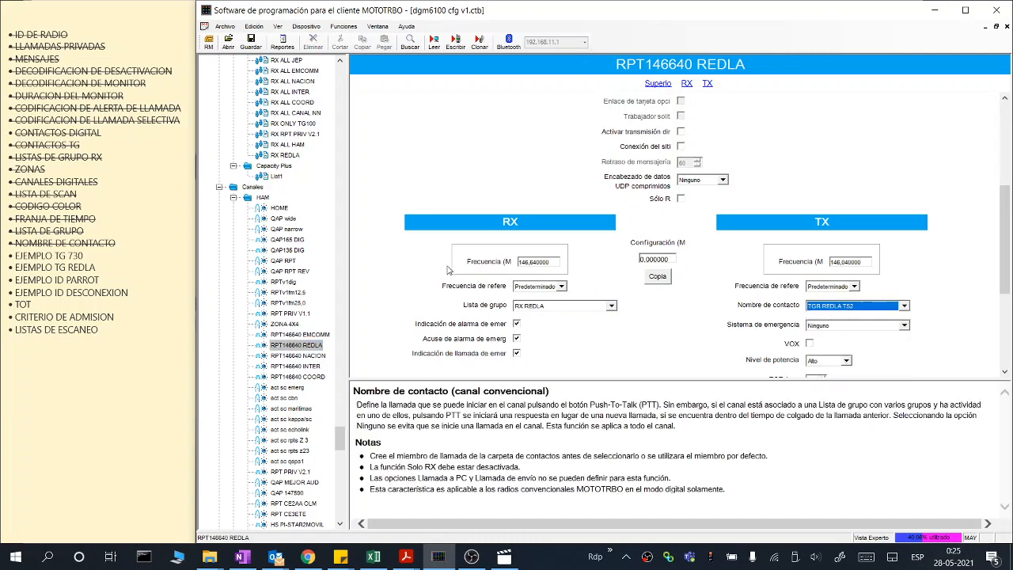
Step: Compare the time slot of the RPT146640 REDLA channel with that of the RPT146640 NACION channel
{"action": "scroll", "coordinate": [408, 269], "scroll_direction": "up", "scroll_amount": 5}
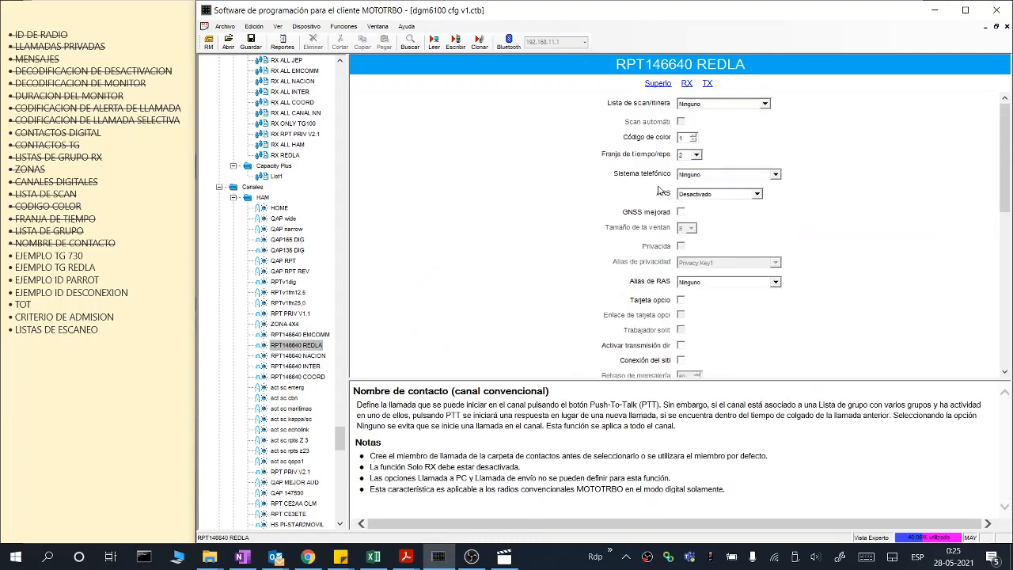
{"action": "key", "text": "ctrl"}
{"action": "key", "text": "ctrl"}
{"action": "key", "text": "ctrl"}
{"action": "key", "text": "ctrl"}
{"action": "key", "text": "ctrl"}
{"action": "key", "text": "ctrl"}
{"action": "left_click", "coordinate": [317, 359]}
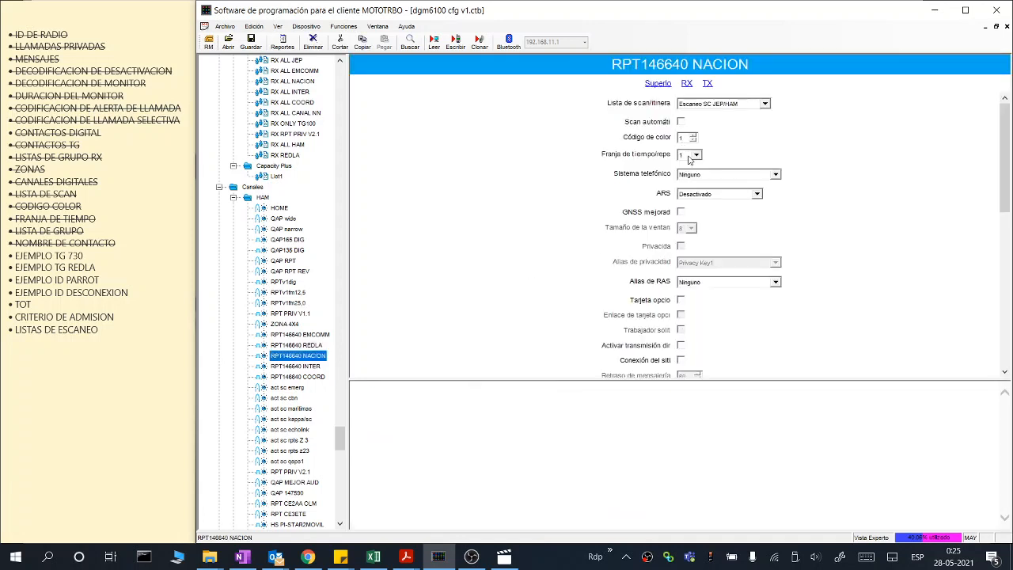
{"action": "key", "text": "ctrl"}
{"action": "key", "text": "ctrl"}
Step: Check the time slots of the RPT146640 REDLA and EMCOMM channels, ending on the RPT146640 NACION channel
{"action": "left_click", "coordinate": [304, 346]}
{"action": "key", "text": "ctrl"}
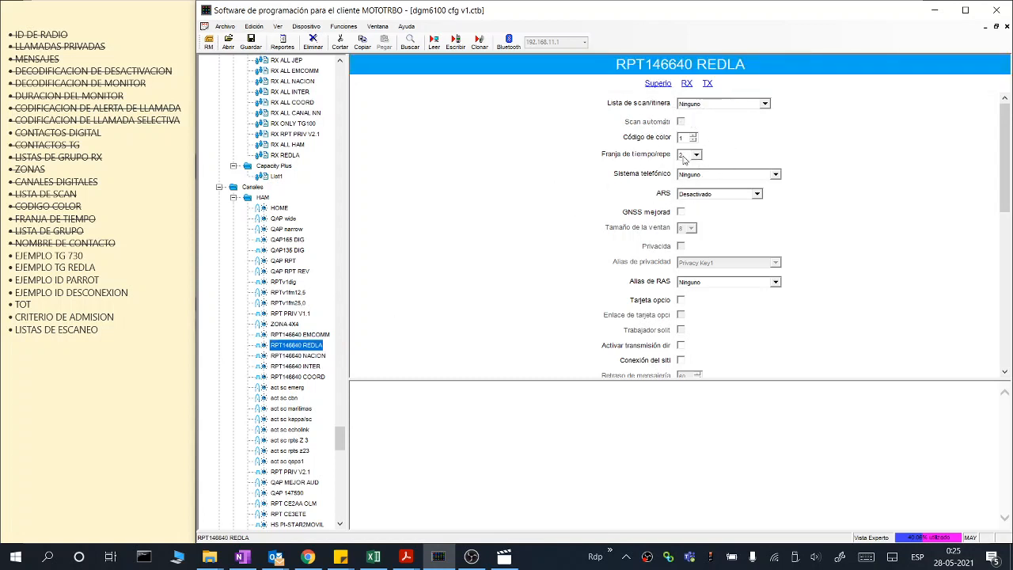
{"action": "key", "text": "ctrl"}
{"action": "key", "text": "ctrl"}
{"action": "key", "text": "ctrl"}
{"action": "left_click", "coordinate": [322, 335]}
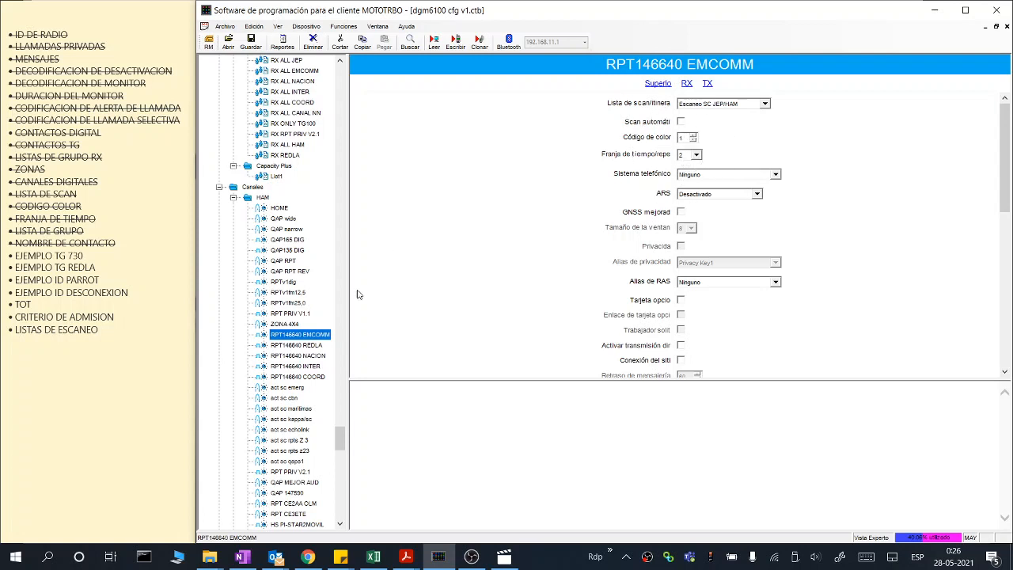
{"action": "left_click", "coordinate": [301, 355]}
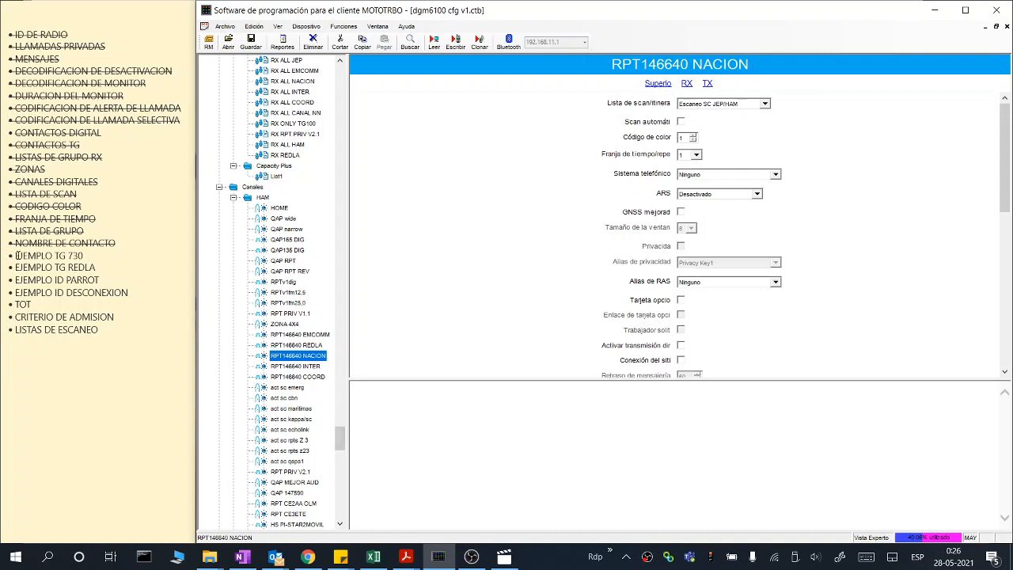
Step: Strike through EJEMPLO TG 730 and EJEMPLO TG REDLA in the sticky note checklist
{"action": "left_click", "coordinate": [17, 255]}
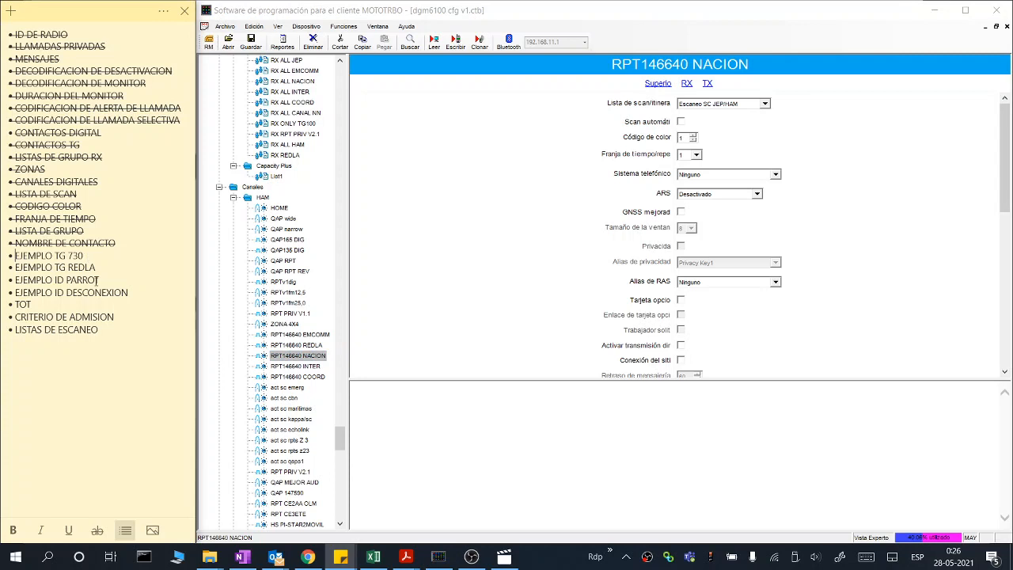
{"action": "left_click_drag", "start_coordinate": [95, 267], "coordinate": [11, 255]}
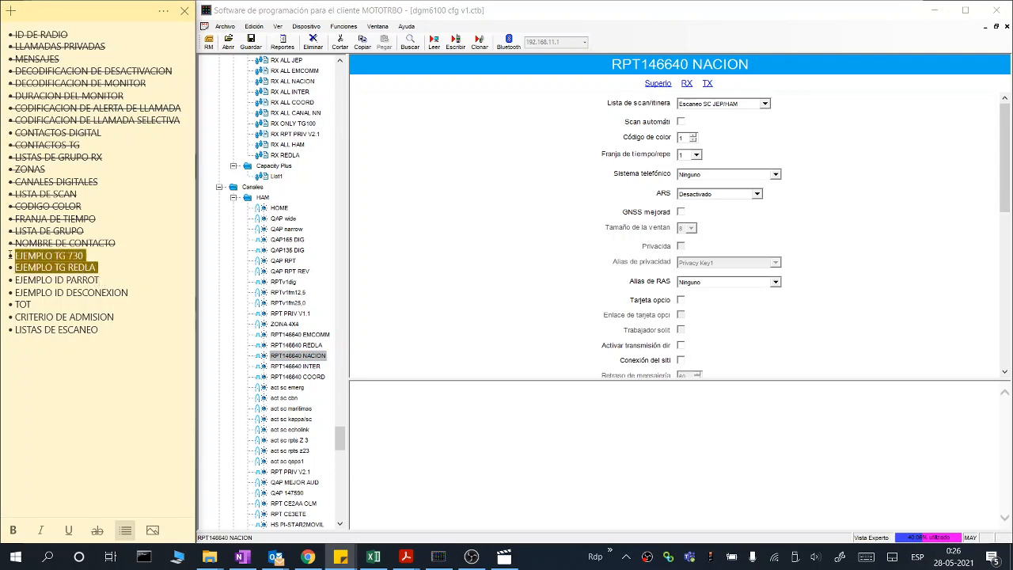
{"action": "left_click", "coordinate": [97, 530]}
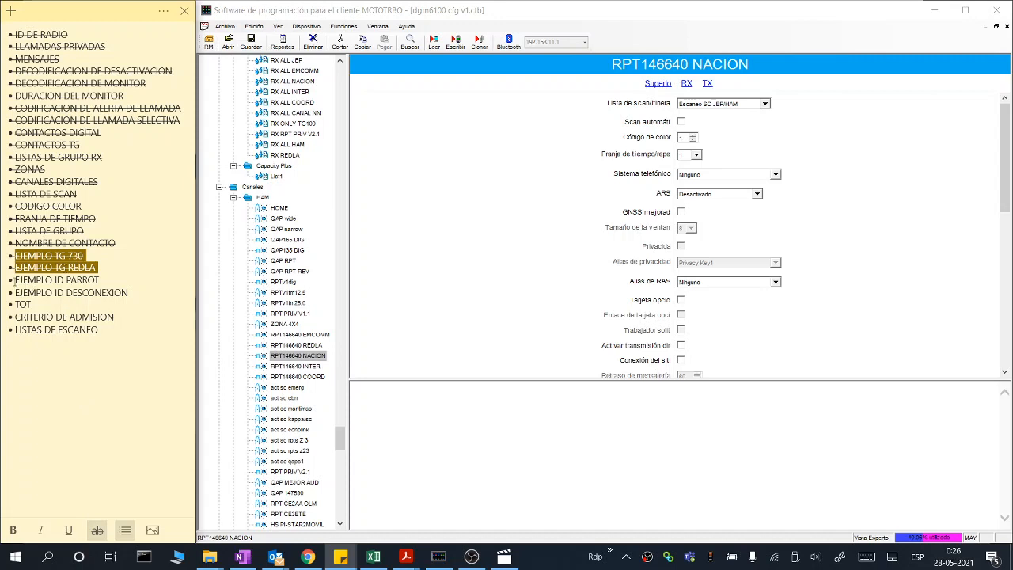
{"action": "left_click", "coordinate": [15, 280]}
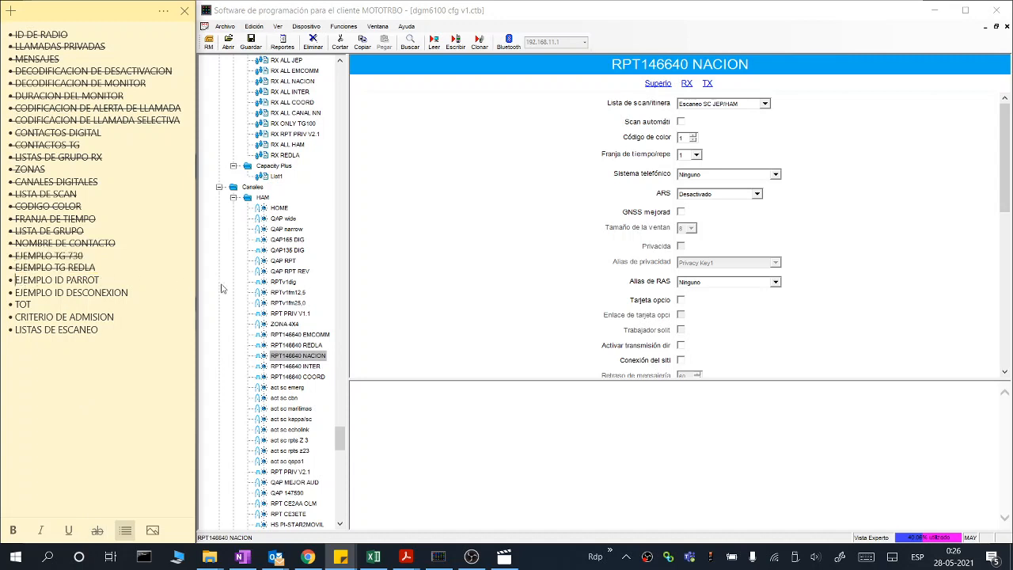
Step: Find the RPT146640 PARROT channel in the HAM zone and examine its RX frequency
{"action": "left_click", "coordinate": [342, 440]}
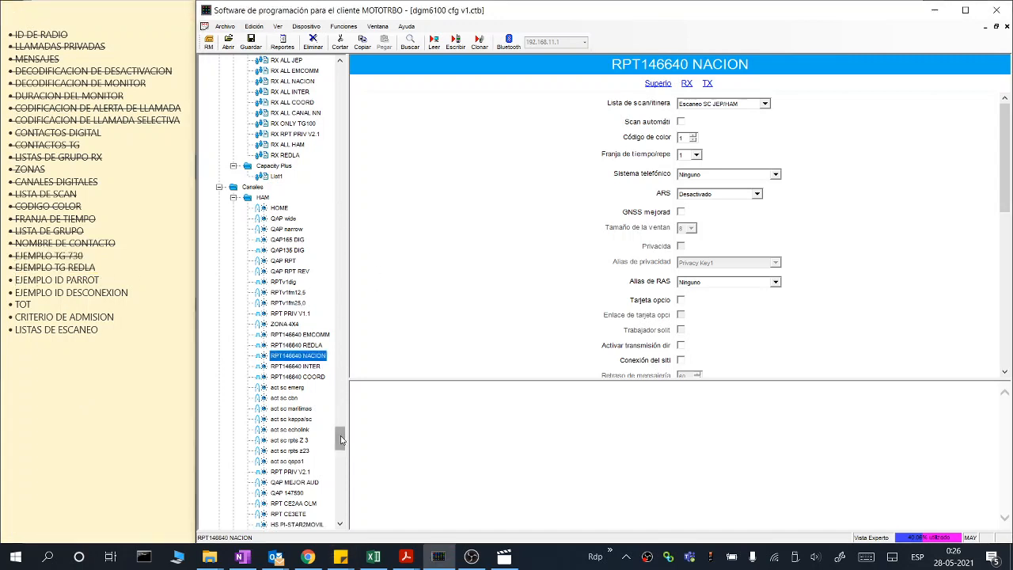
{"action": "left_click_drag", "start_coordinate": [341, 439], "coordinate": [341, 447]}
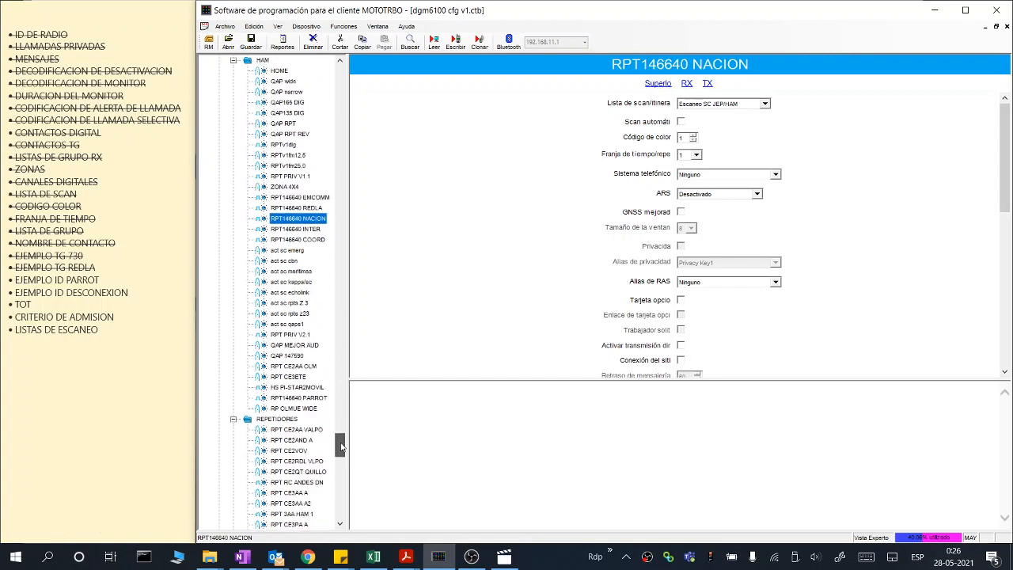
{"action": "left_click", "coordinate": [300, 398]}
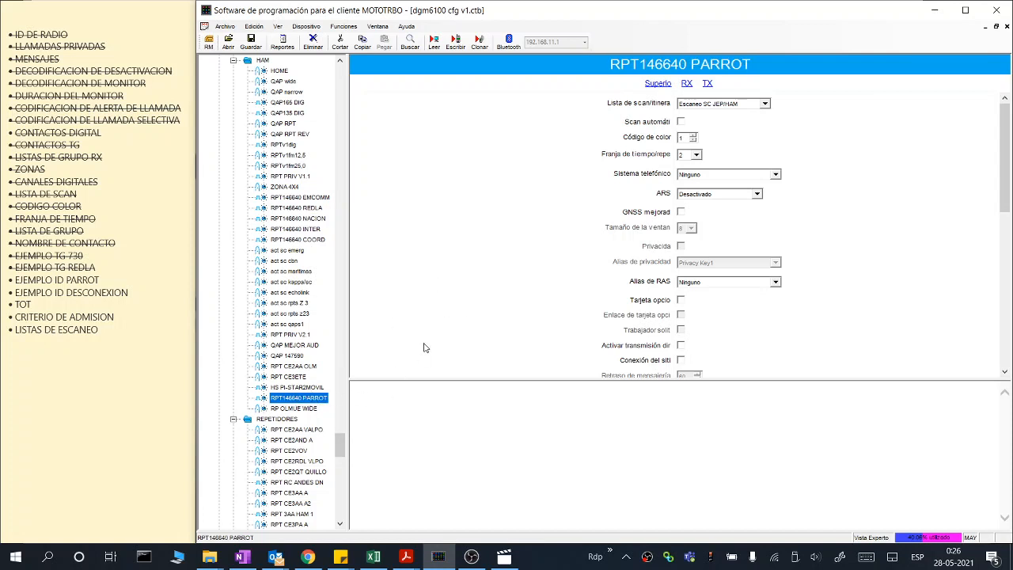
{"action": "scroll", "coordinate": [424, 347], "scroll_direction": "down", "scroll_amount": 3}
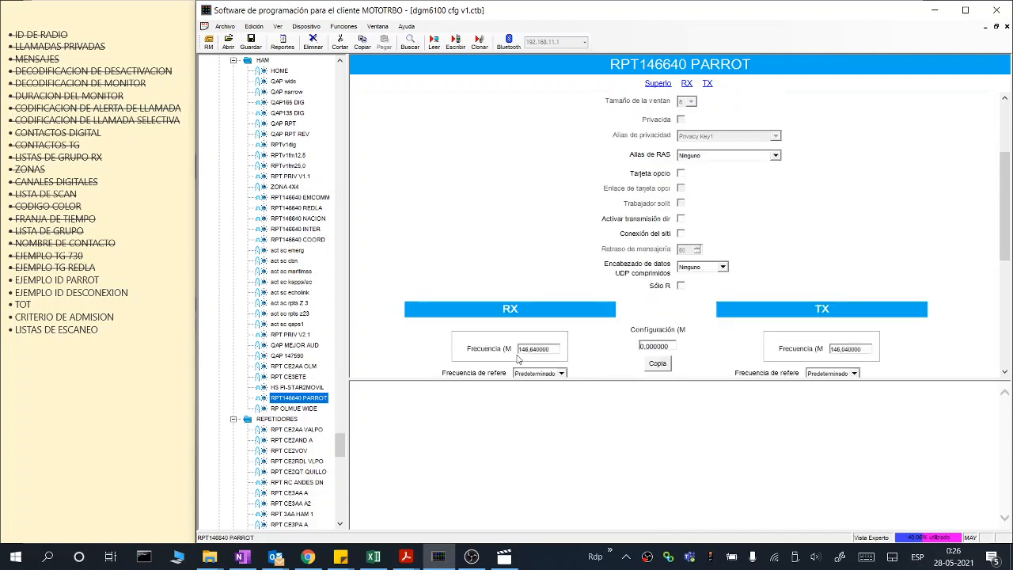
{"action": "left_click_drag", "start_coordinate": [548, 353], "coordinate": [453, 311]}
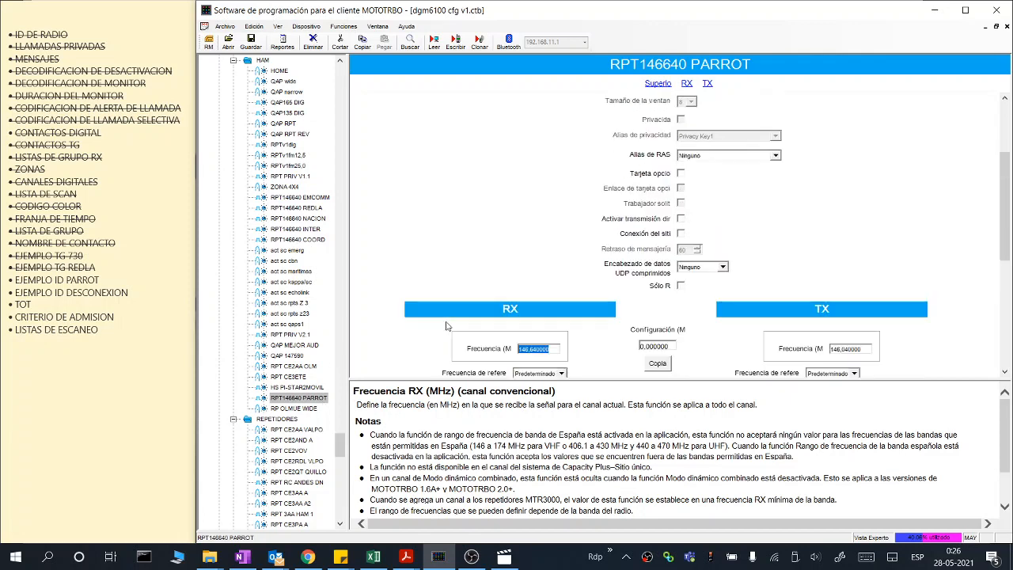
Step: Check the time slot and the TX contact name of the RPT146640 PARROT channel
{"action": "scroll", "coordinate": [457, 317], "scroll_direction": "up", "scroll_amount": 3}
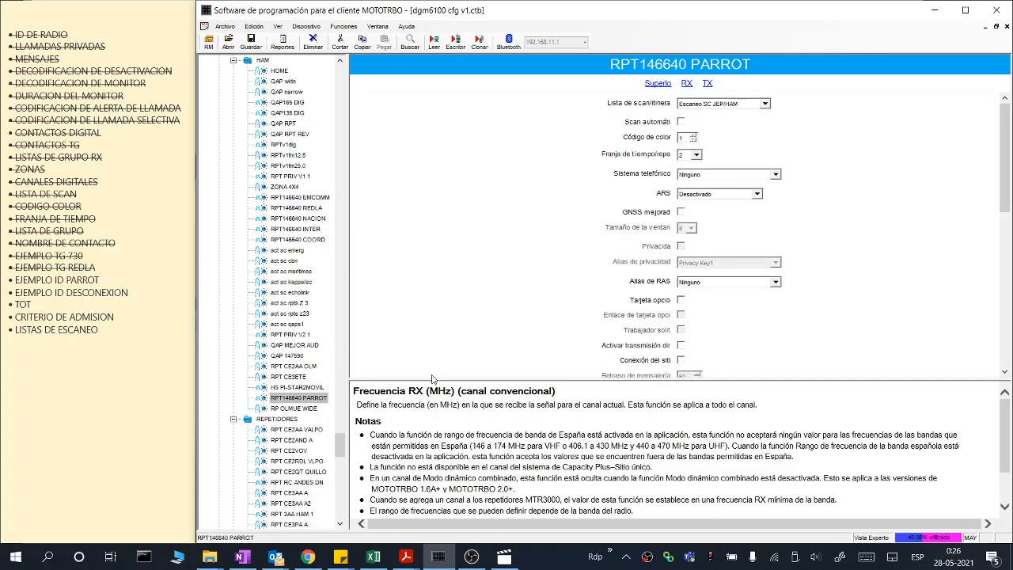
{"action": "scroll", "coordinate": [429, 335], "scroll_direction": "down", "scroll_amount": 3}
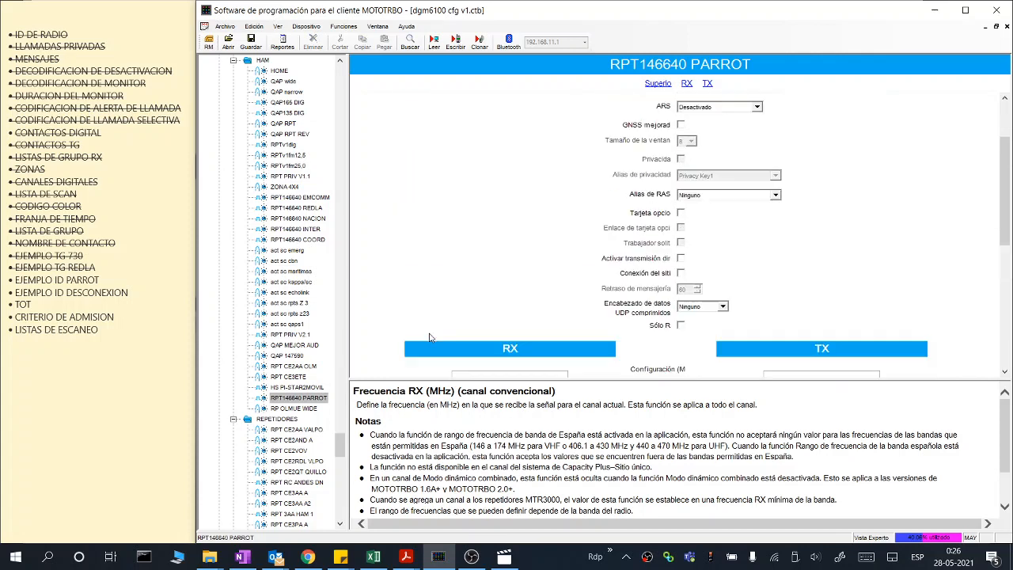
{"action": "scroll", "coordinate": [429, 338], "scroll_direction": "down", "scroll_amount": 3}
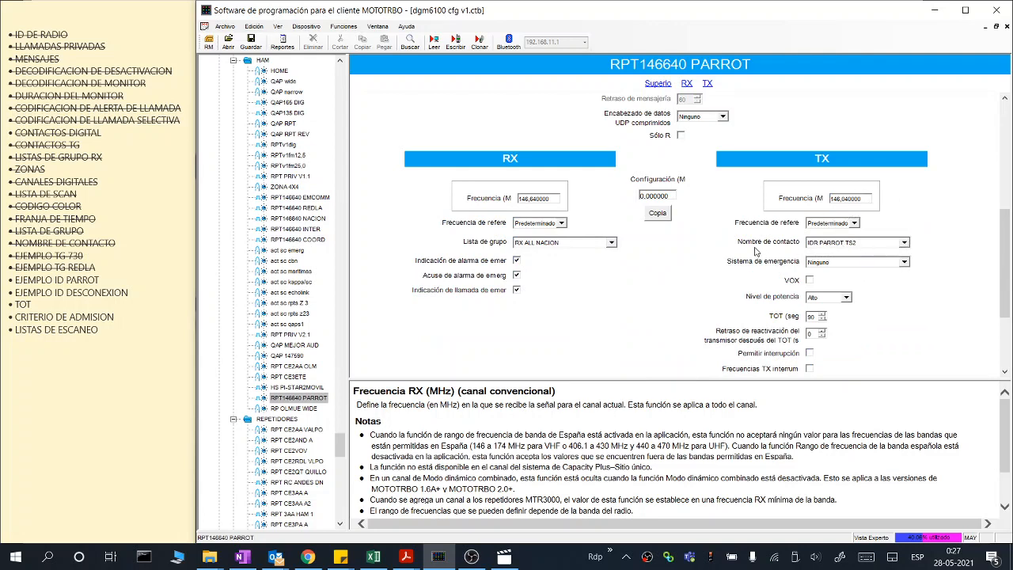
{"action": "left_click", "coordinate": [863, 246]}
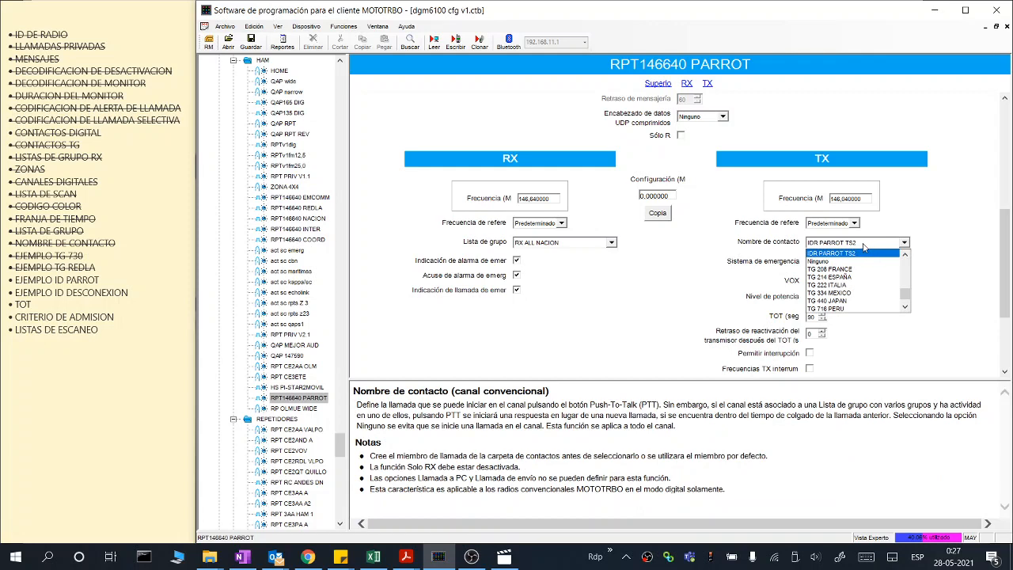
{"action": "left_click", "coordinate": [864, 247]}
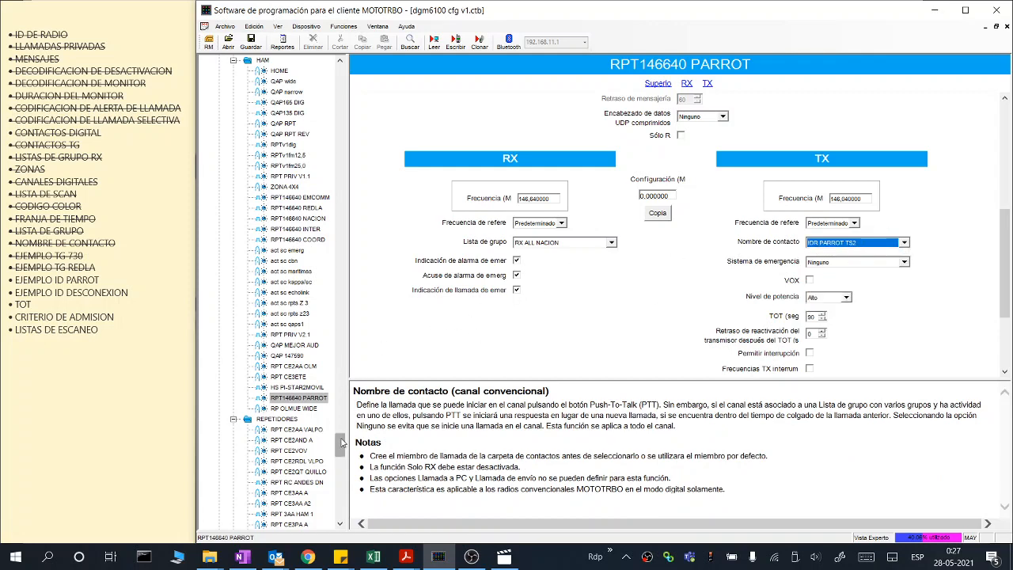
Step: Look up the call ID of the IDR PARROT TS2 digital contact
{"action": "left_click_drag", "start_coordinate": [341, 445], "coordinate": [354, 413]}
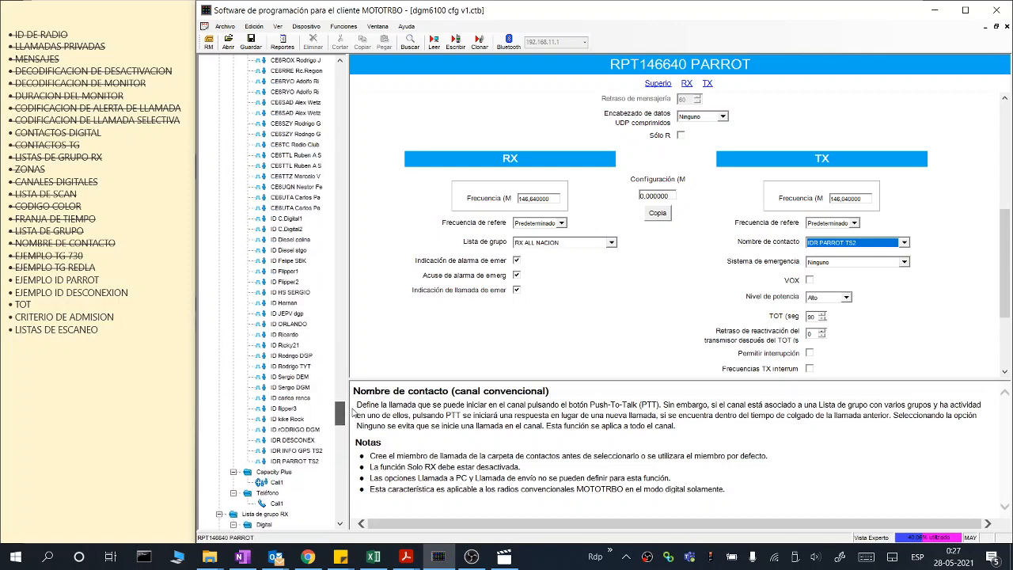
{"action": "left_click", "coordinate": [298, 461]}
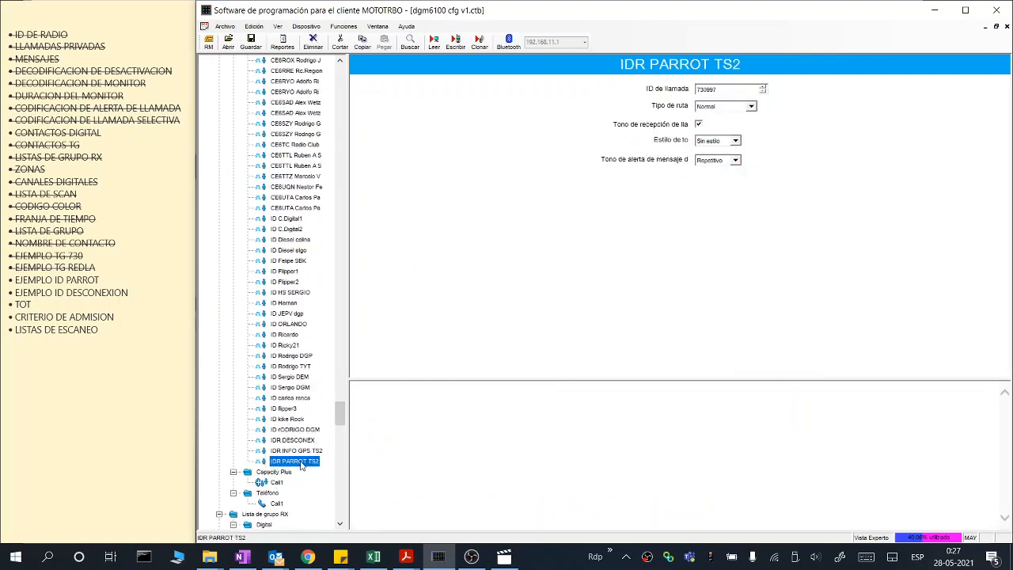
{"action": "left_click", "coordinate": [717, 89]}
Step: Return to the RPT146640 PARROT channel and review its TX contact name and time slot
{"action": "left_click_drag", "start_coordinate": [339, 425], "coordinate": [342, 466]}
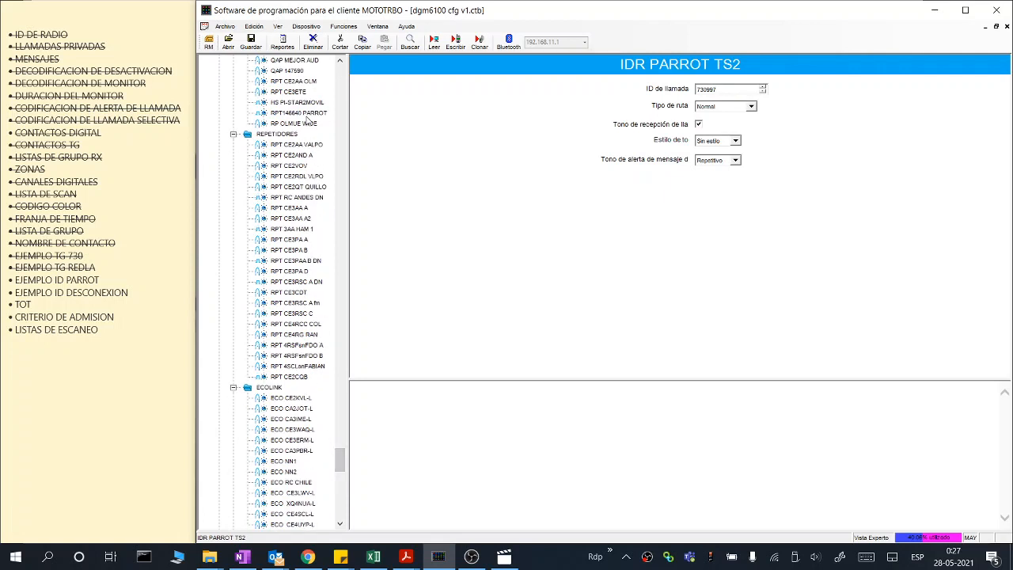
{"action": "left_click", "coordinate": [305, 116]}
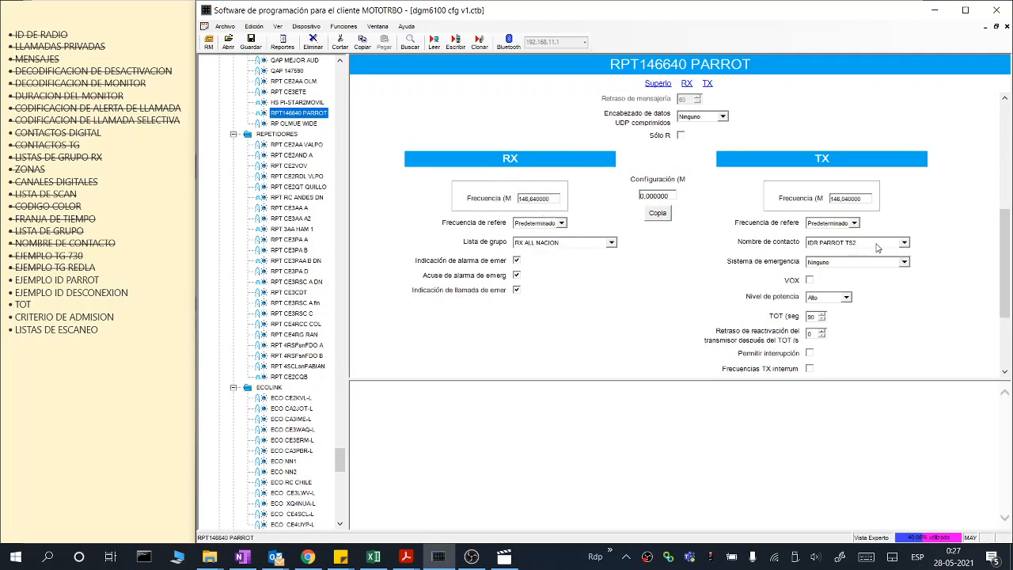
{"action": "scroll", "coordinate": [677, 300], "scroll_direction": "up", "scroll_amount": 3}
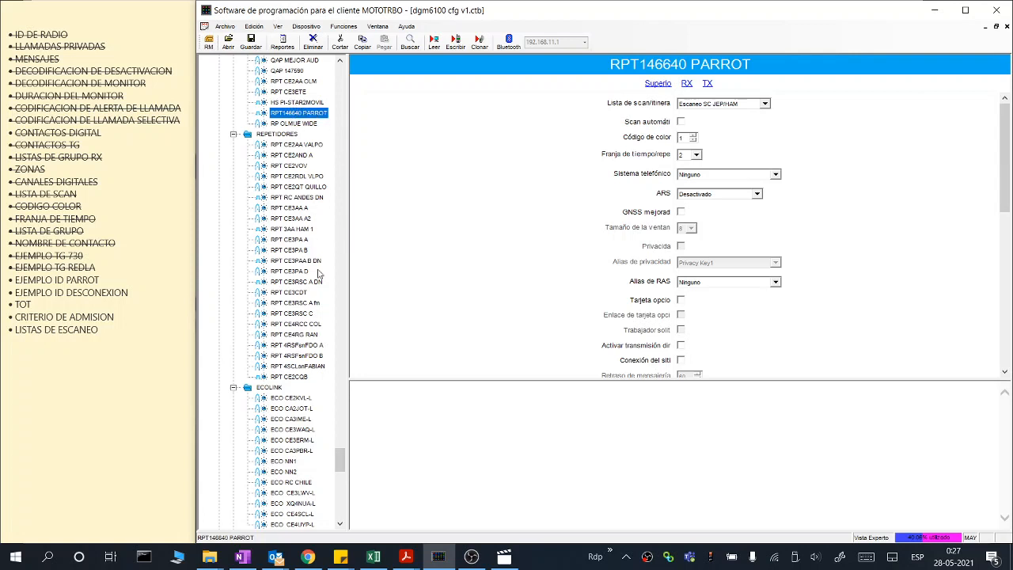
Step: Browse the neighbouring HAM channels and recheck the TX contact choice of the RPT146640 PARROT channel
{"action": "left_click_drag", "start_coordinate": [342, 462], "coordinate": [342, 456]}
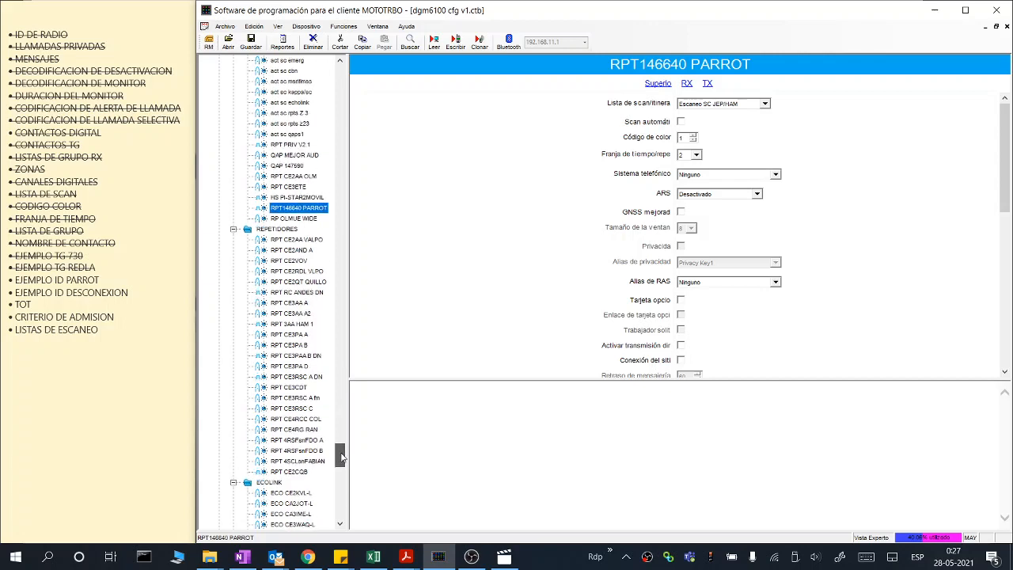
{"action": "left_click_drag", "start_coordinate": [341, 457], "coordinate": [342, 454]}
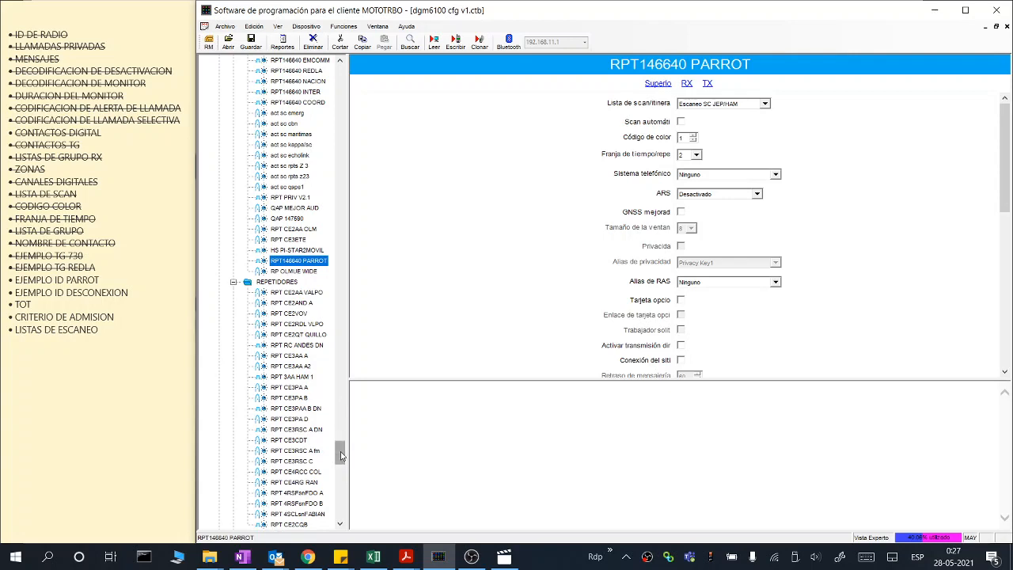
{"action": "scroll", "coordinate": [341, 457], "scroll_direction": "down", "scroll_amount": 4}
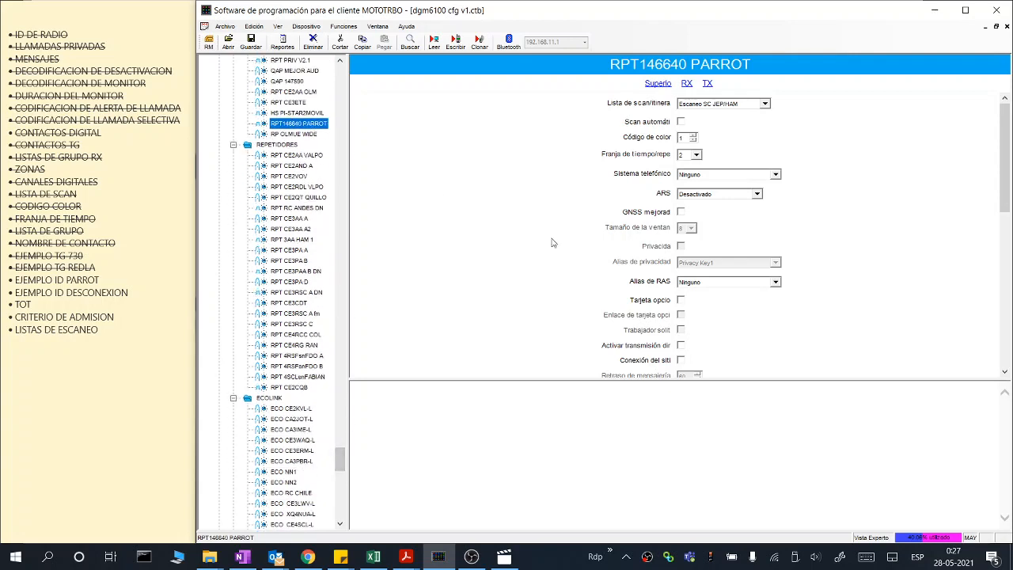
{"action": "left_click", "coordinate": [472, 310]}
{"action": "scroll", "coordinate": [479, 308], "scroll_direction": "down", "scroll_amount": 5}
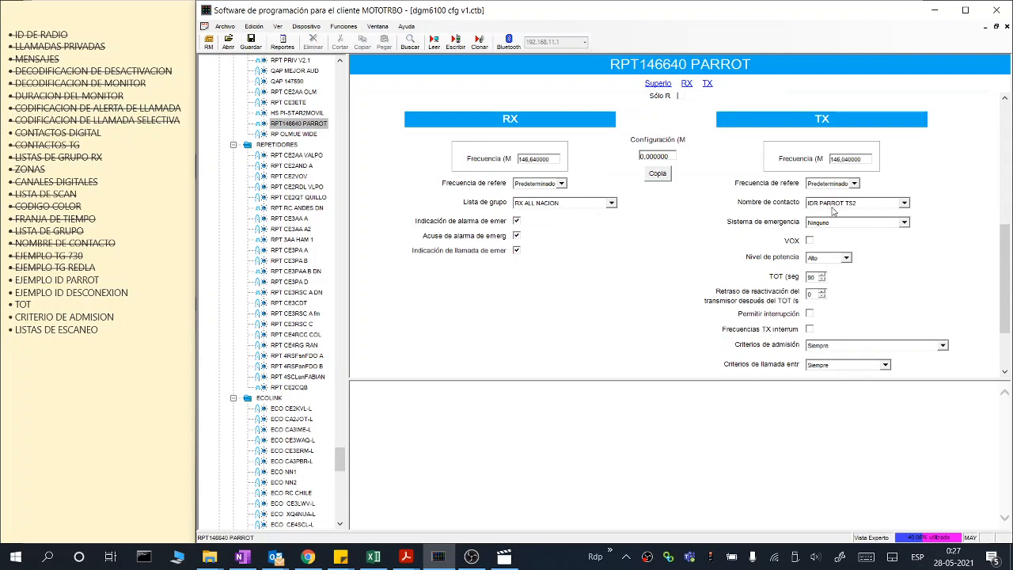
{"action": "left_click", "coordinate": [843, 205]}
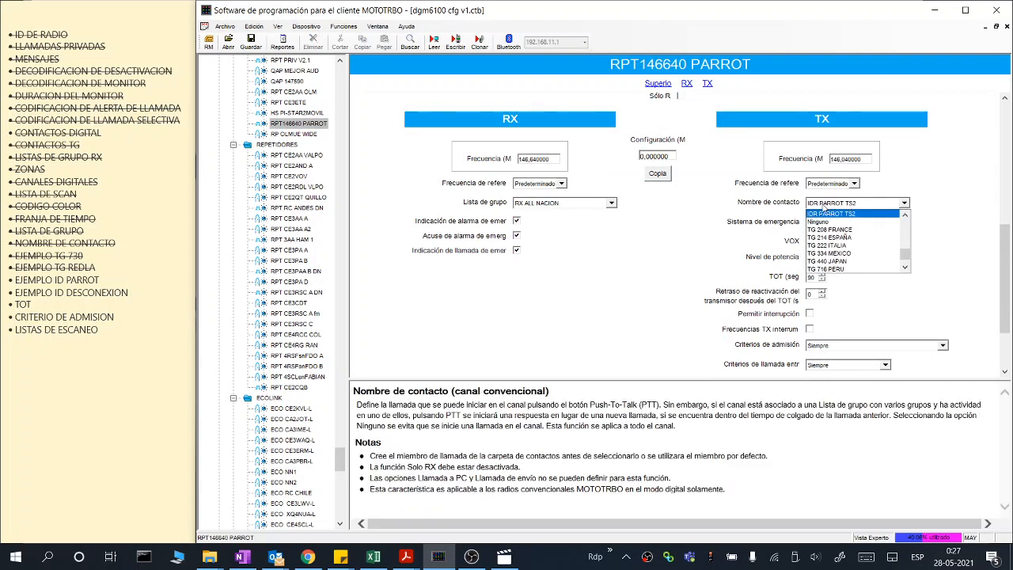
{"action": "left_click", "coordinate": [825, 213]}
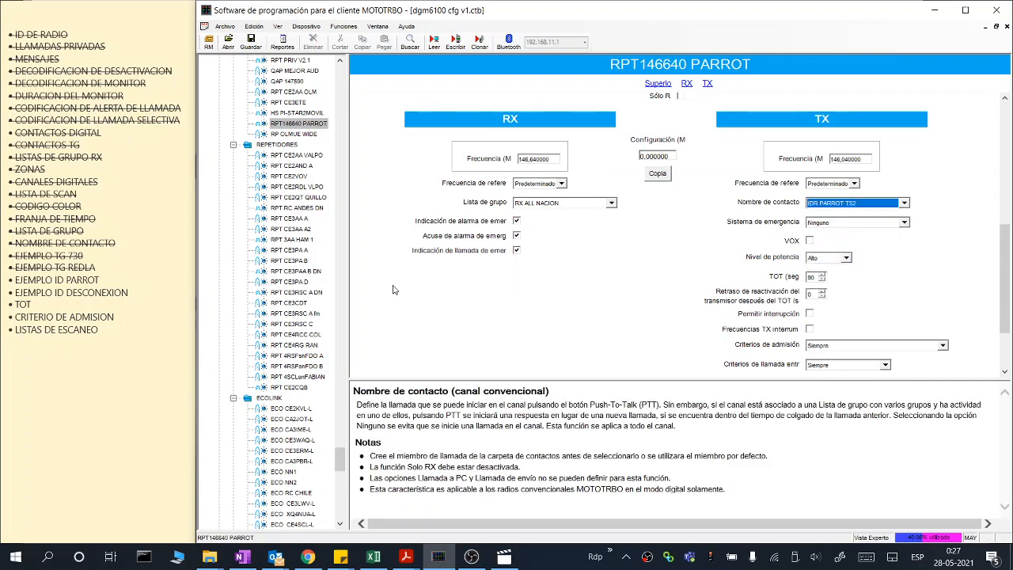
Step: Strike through the checklist items from EJEMPLO ID PARROT to CRITERIO DE ADMISION in the sticky note
{"action": "left_click", "coordinate": [29, 285]}
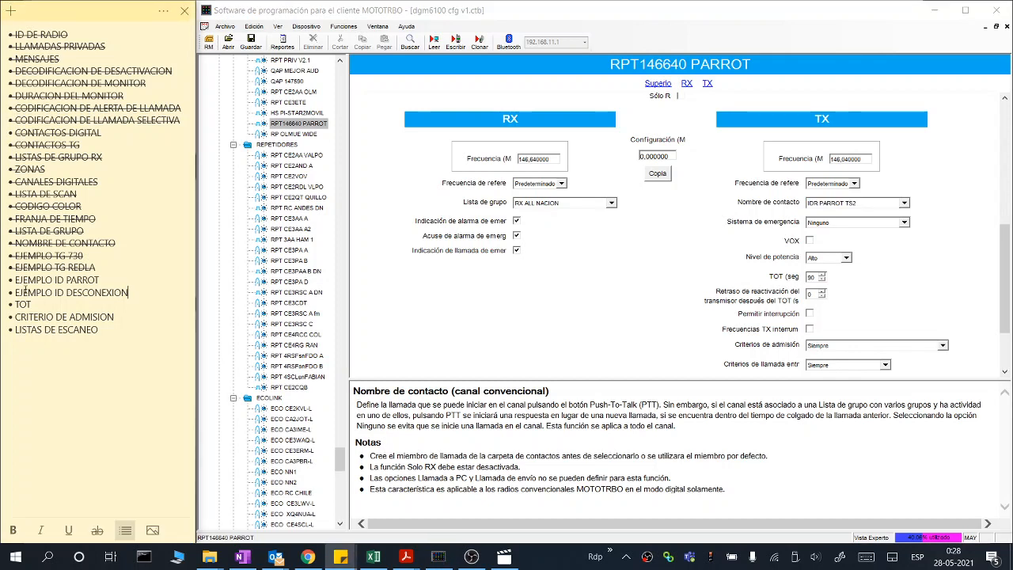
{"action": "left_click_drag", "start_coordinate": [33, 304], "coordinate": [16, 293]}
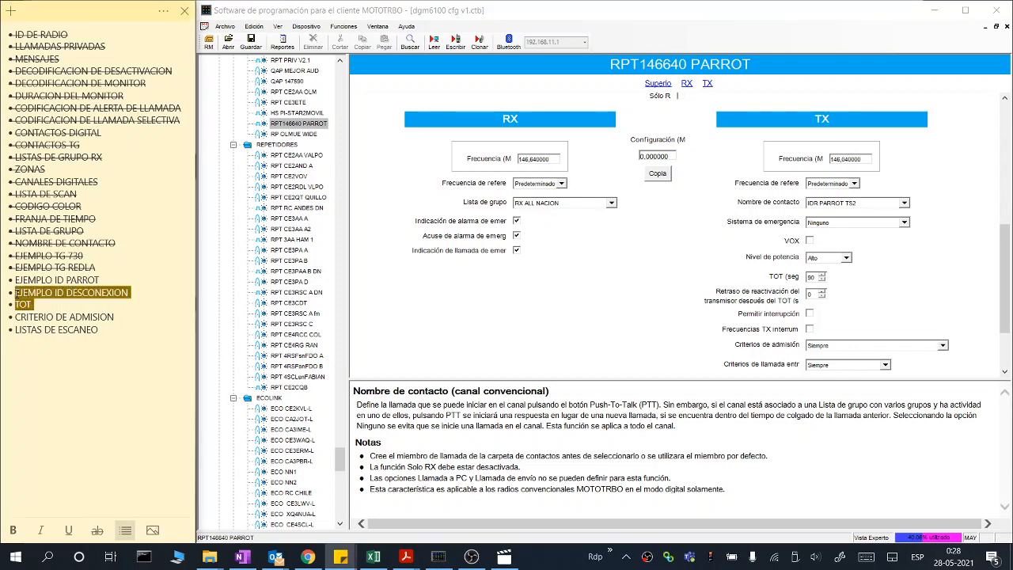
{"action": "left_click_drag", "start_coordinate": [115, 317], "coordinate": [9, 279]}
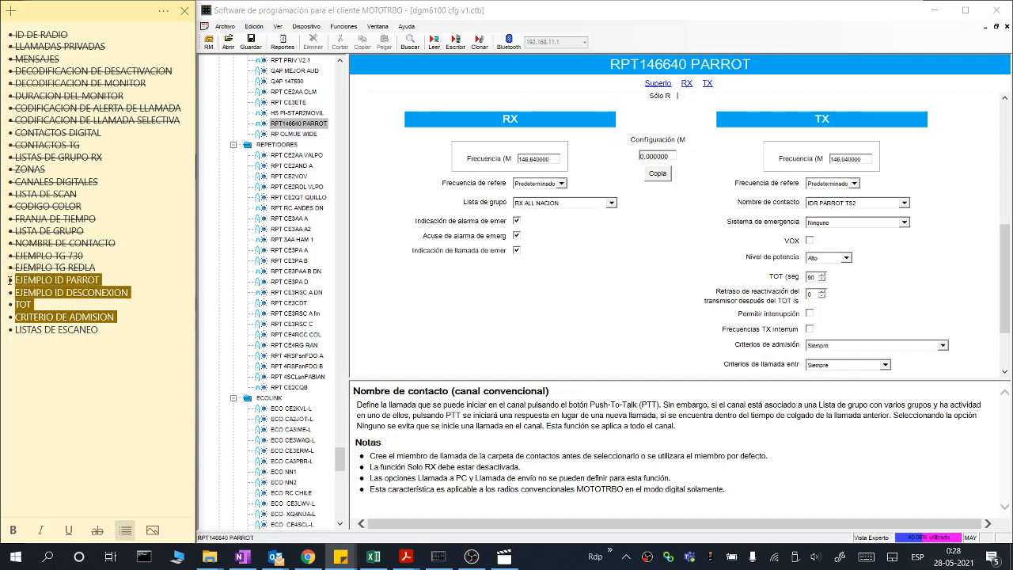
{"action": "left_click", "coordinate": [96, 530]}
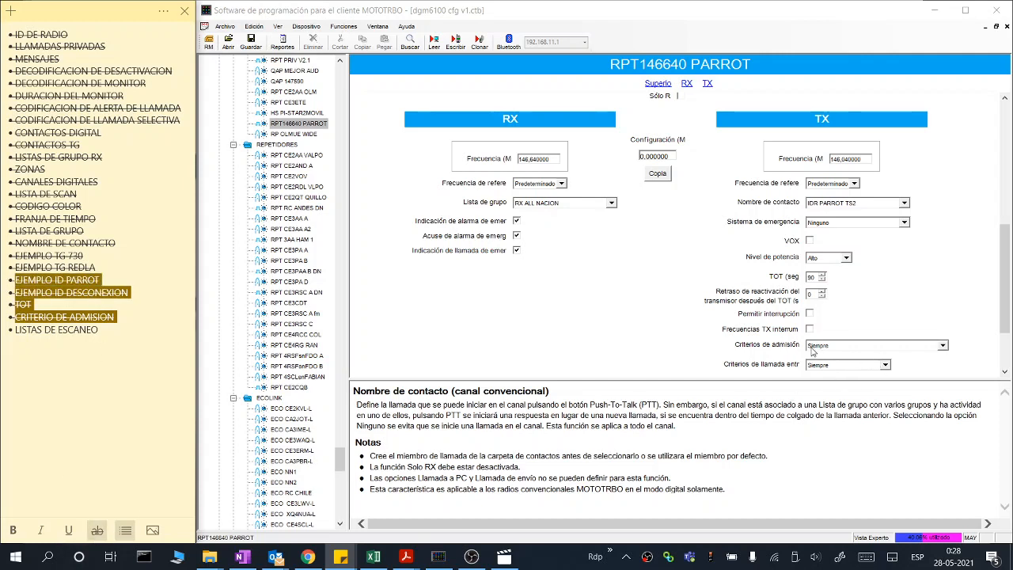
Step: Try Canal libre as the TX admission criterion of the RPT146640 PARROT channel and return it to Siempre
{"action": "left_click", "coordinate": [762, 349]}
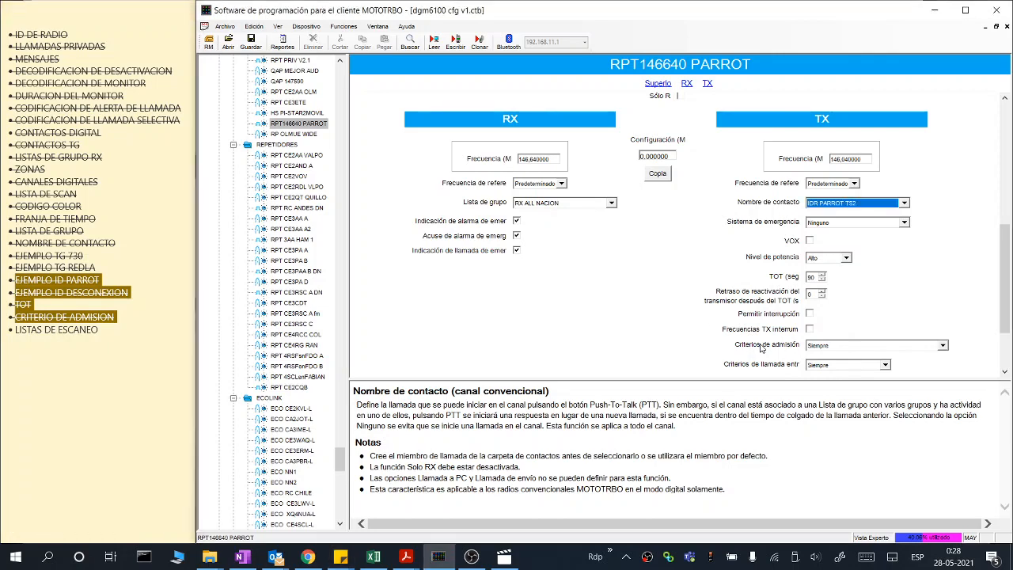
{"action": "left_click", "coordinate": [830, 346]}
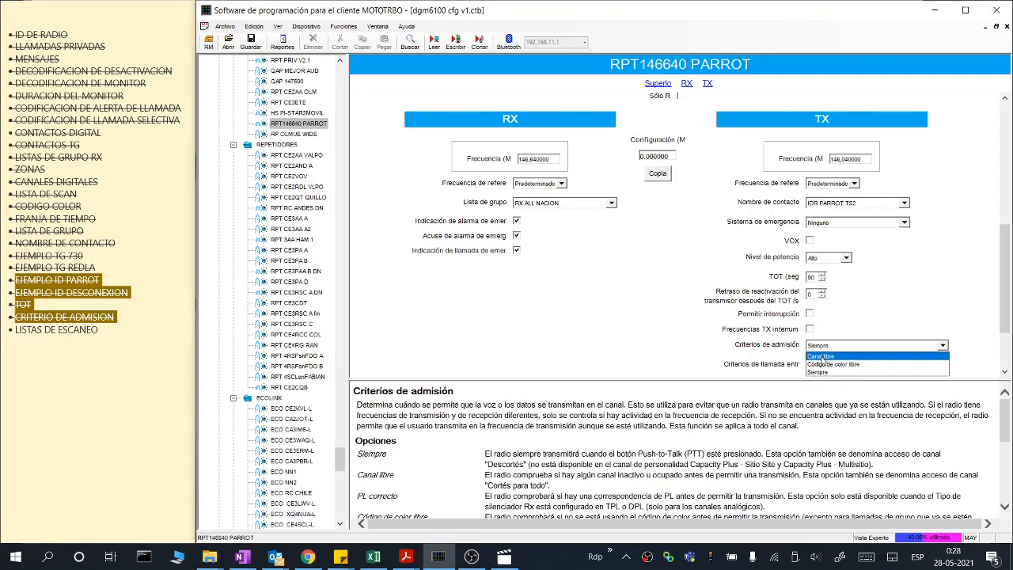
{"action": "left_click", "coordinate": [822, 357]}
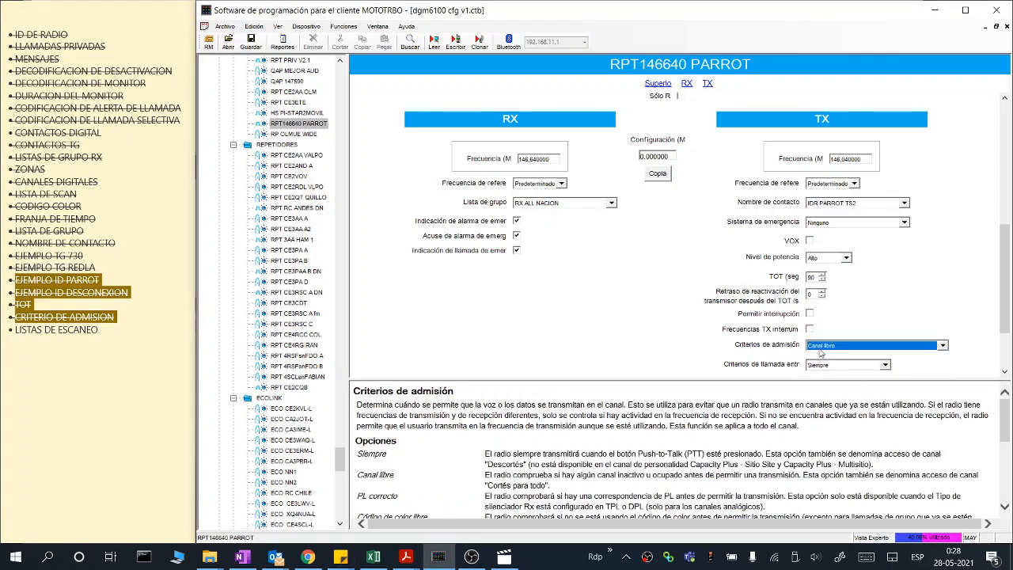
{"action": "left_click", "coordinate": [821, 349]}
{"action": "left_click", "coordinate": [823, 356]}
{"action": "left_click", "coordinate": [295, 125]}
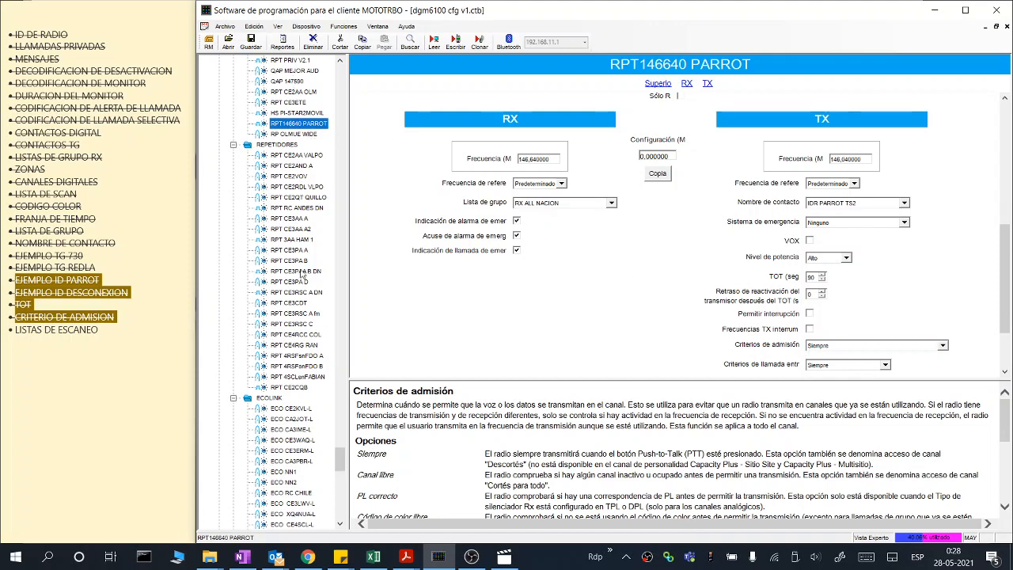
Step: Check the TX admission criteria options of the RPT146640 NACION channel, keeping Canal libre selected
{"action": "left_click_drag", "start_coordinate": [342, 460], "coordinate": [342, 453]}
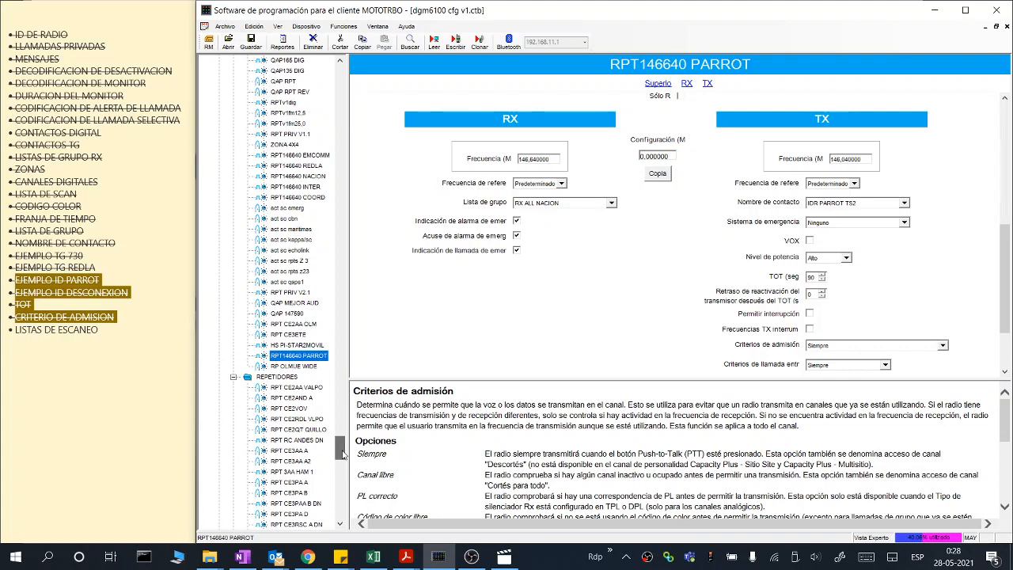
{"action": "left_click", "coordinate": [297, 176]}
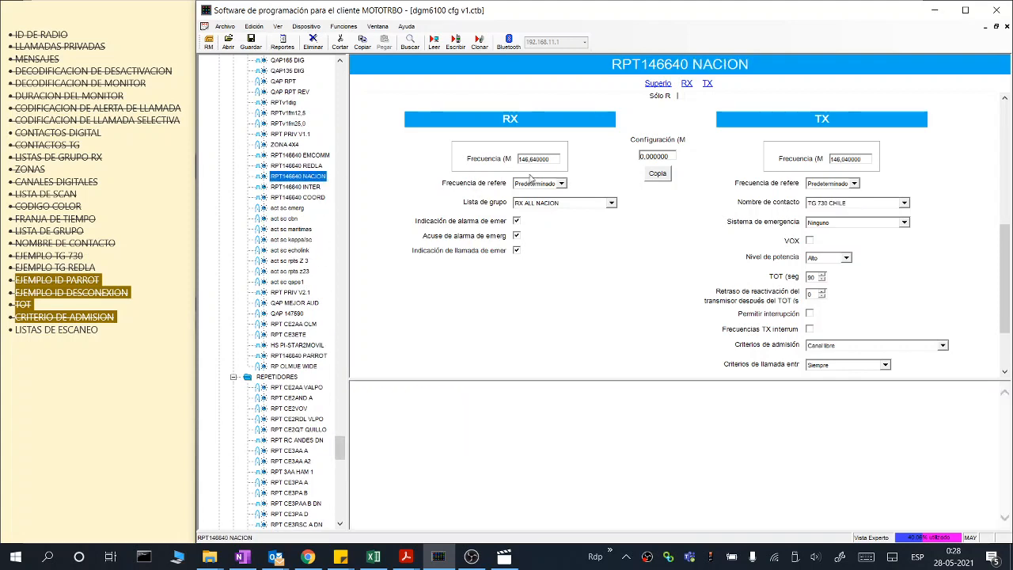
{"action": "left_click", "coordinate": [828, 346]}
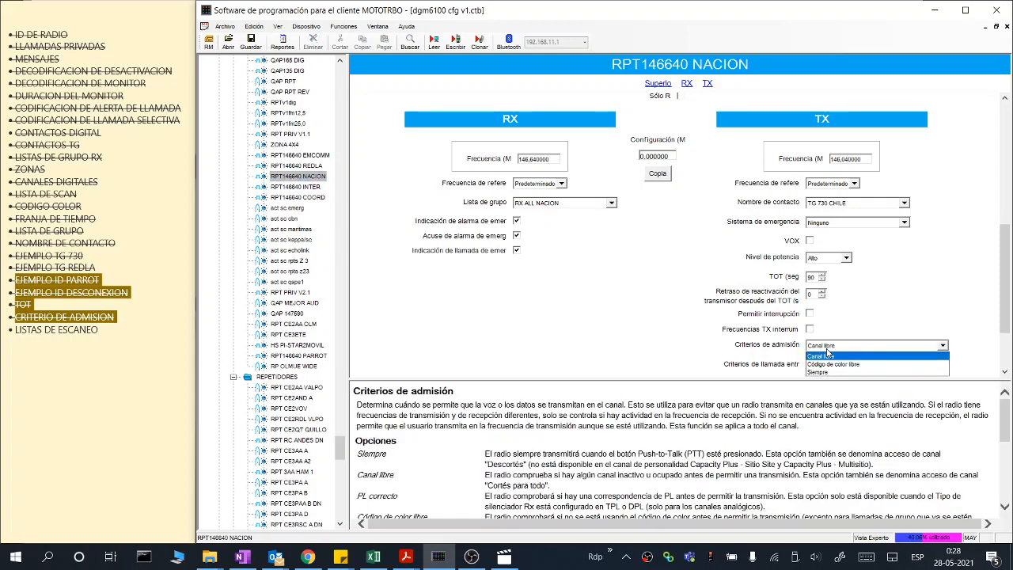
{"action": "left_click", "coordinate": [828, 354]}
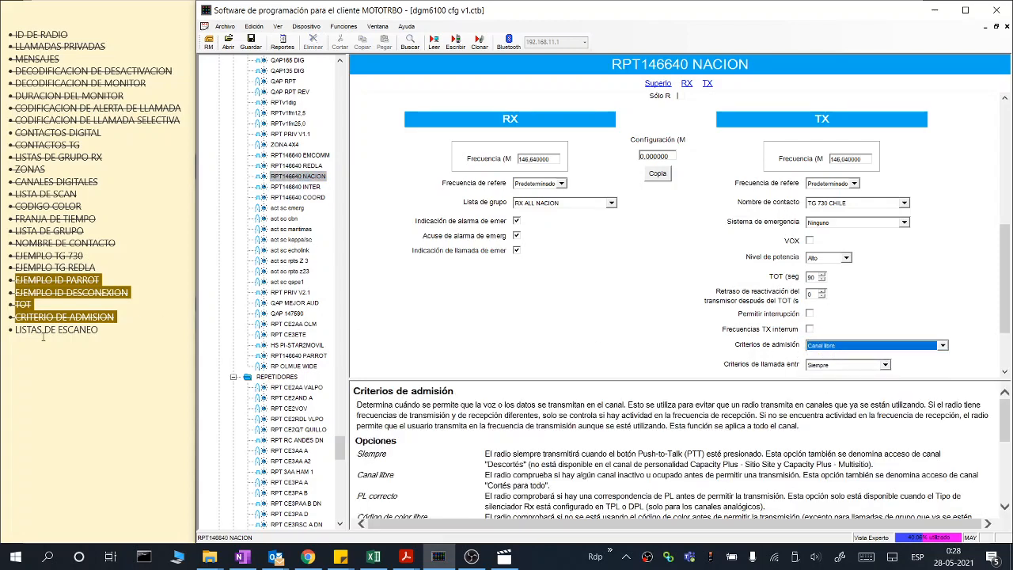
Step: Highlight LISTAS DE ESCANEO in the checklist and check the scan list assigned to the RPT146640 NACION channel
{"action": "left_click", "coordinate": [104, 330]}
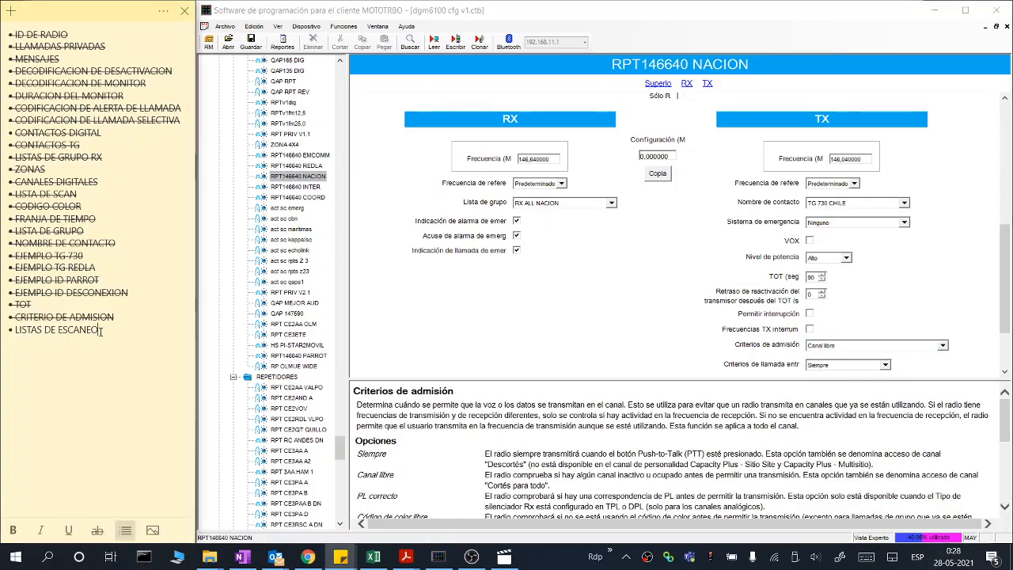
{"action": "left_click_drag", "start_coordinate": [104, 330], "coordinate": [14, 330]}
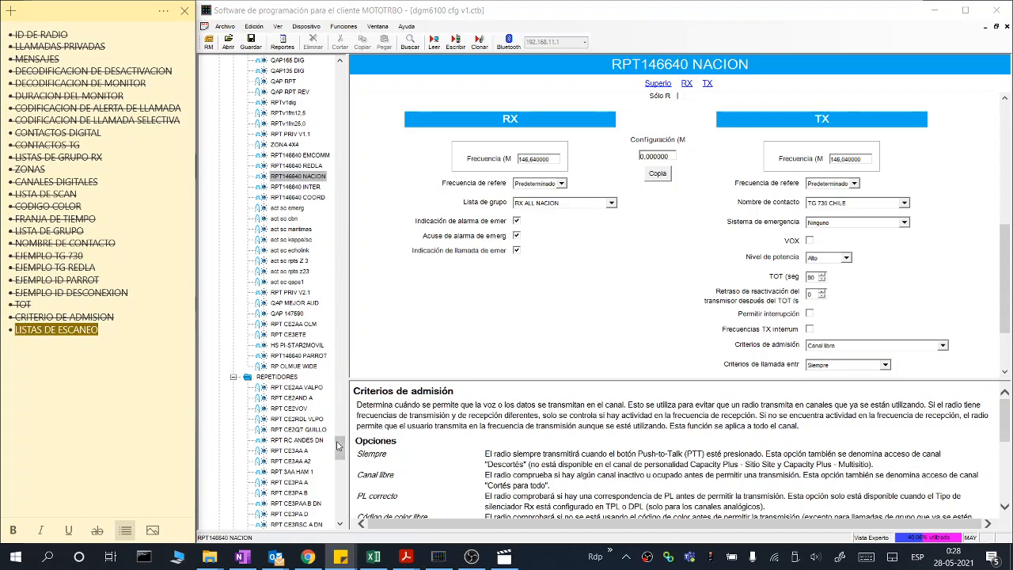
{"action": "left_click_drag", "start_coordinate": [340, 448], "coordinate": [342, 508]}
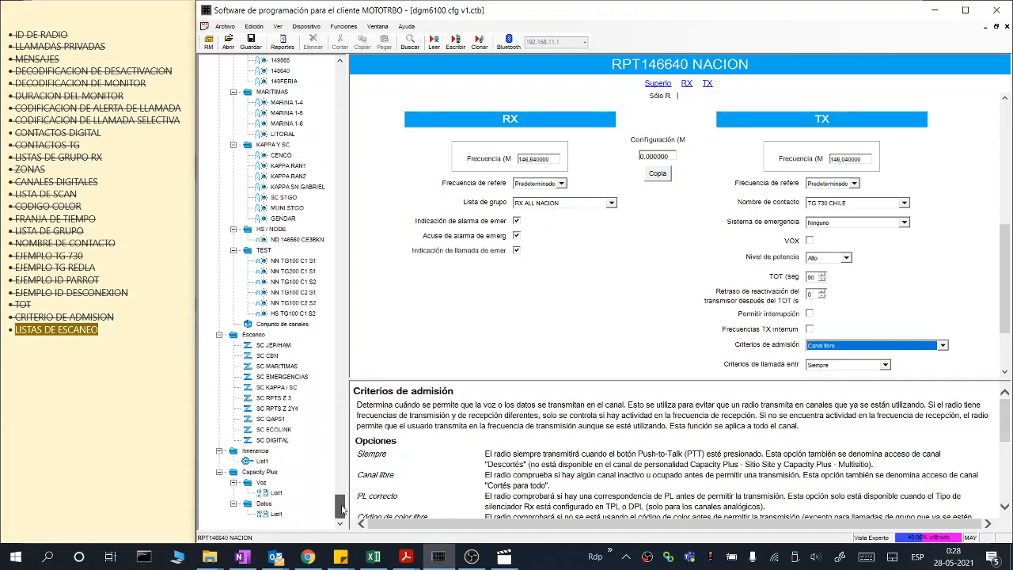
{"action": "scroll", "coordinate": [412, 339], "scroll_direction": "up", "scroll_amount": 5}
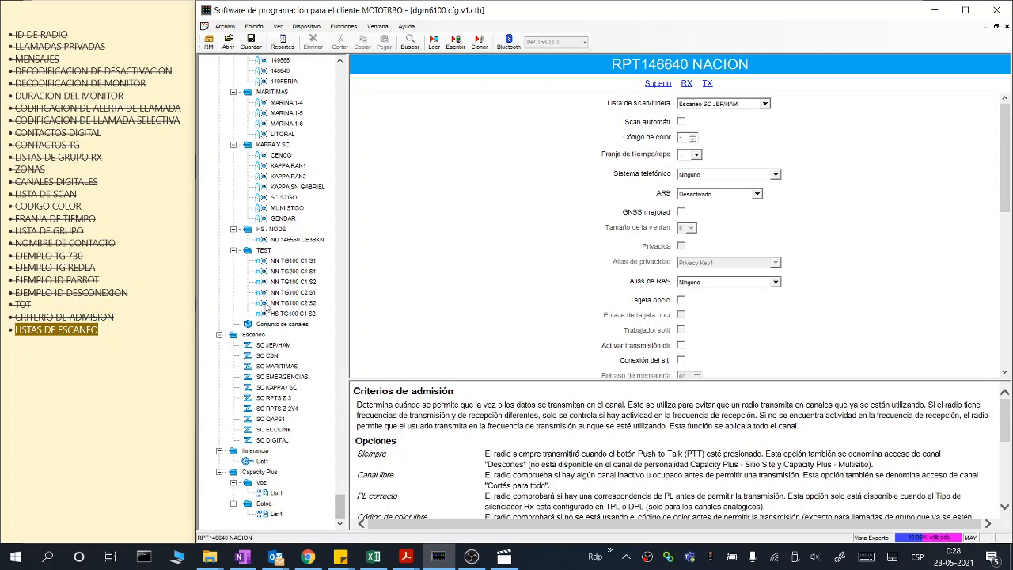
Step: Open the SC RPTS Z 3 scan list and review its member channels
{"action": "mouse_move", "coordinate": [337, 495]}
{"action": "left_mouse_down"}
{"action": "mouse_move", "coordinate": [336, 428]}
{"action": "mouse_move", "coordinate": [342, 506]}
{"action": "left_mouse_up"}
{"action": "key", "text": "ctrl"}
{"action": "left_click", "coordinate": [274, 399]}
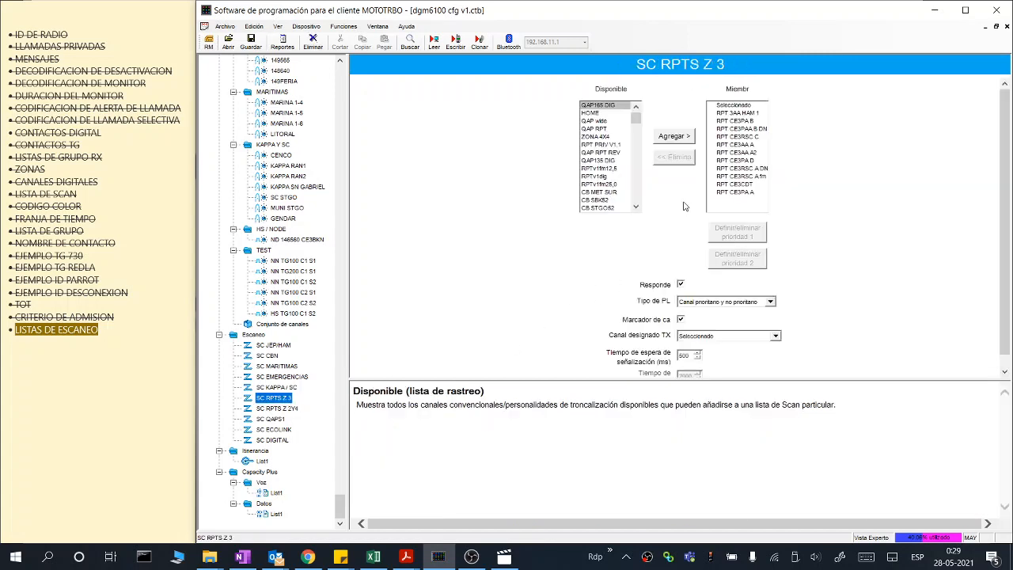
{"action": "left_click", "coordinate": [734, 192]}
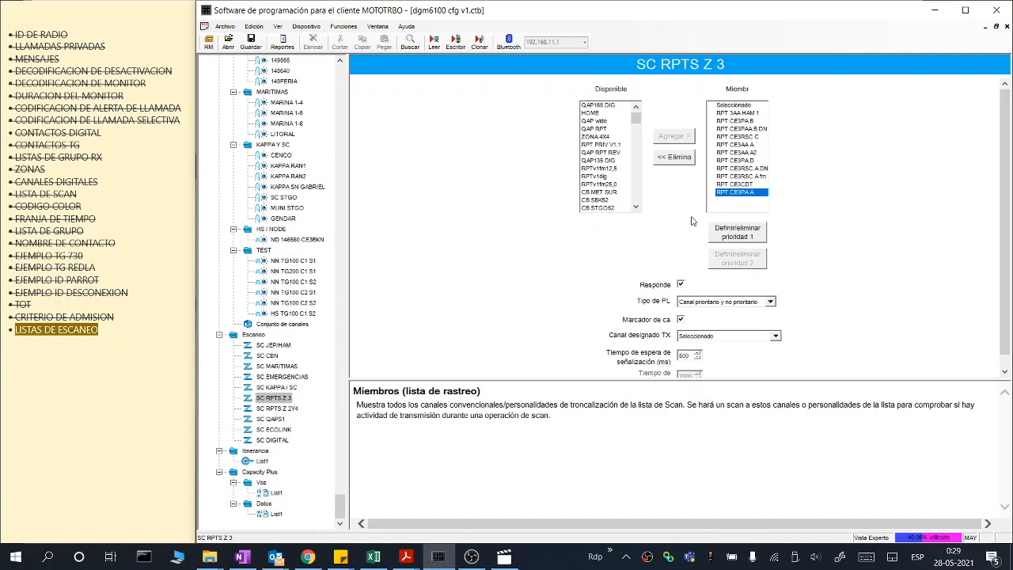
{"action": "left_click", "coordinate": [672, 246]}
Step: Review the members of the SC RPTS Z 2Y4 scan list and compare them with SC RPTS Z 3
{"action": "left_click", "coordinate": [287, 410]}
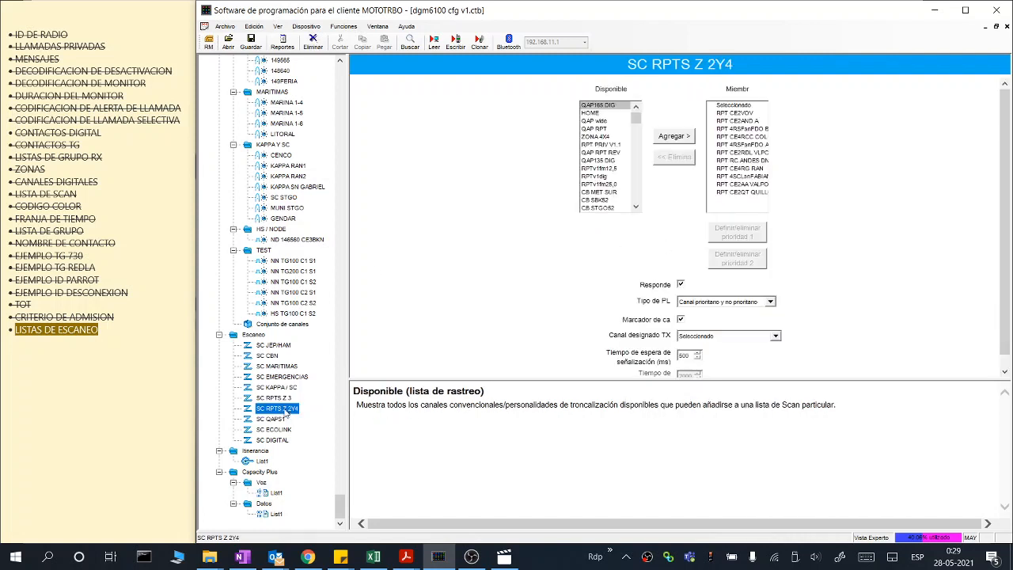
{"action": "left_click", "coordinate": [725, 114]}
{"action": "left_click", "coordinate": [728, 193]}
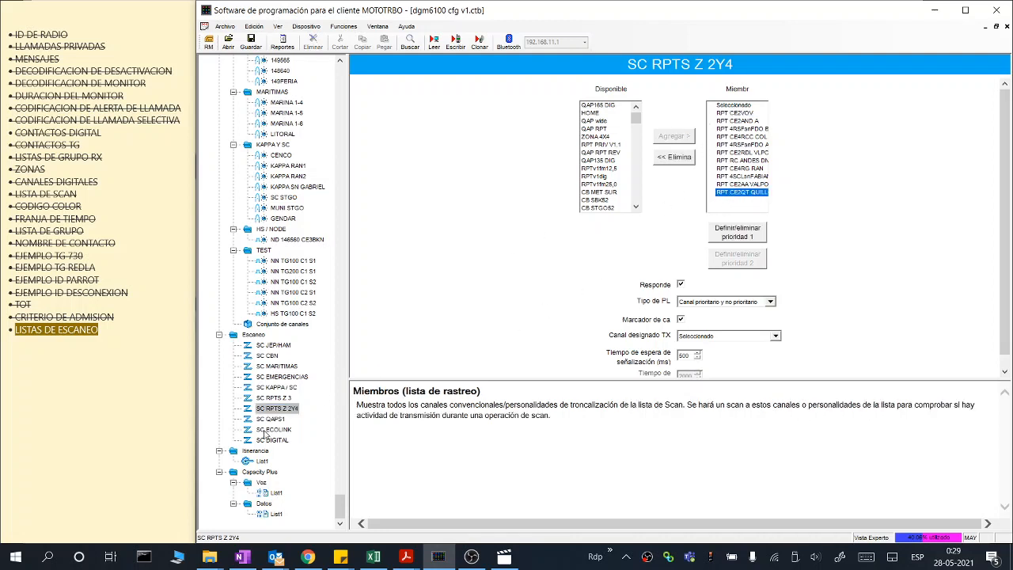
{"action": "left_click", "coordinate": [272, 398]}
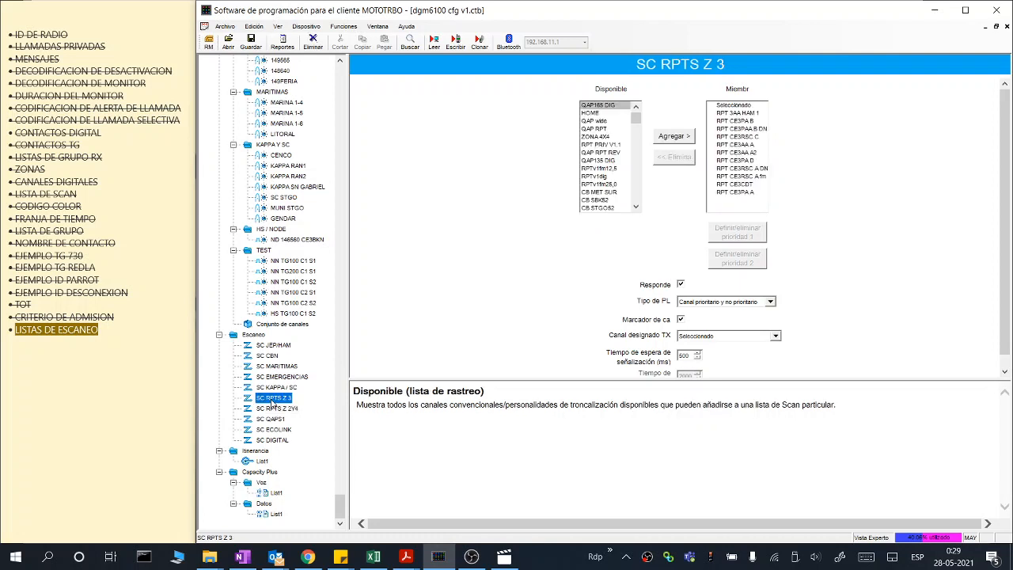
{"action": "left_click", "coordinate": [276, 409]}
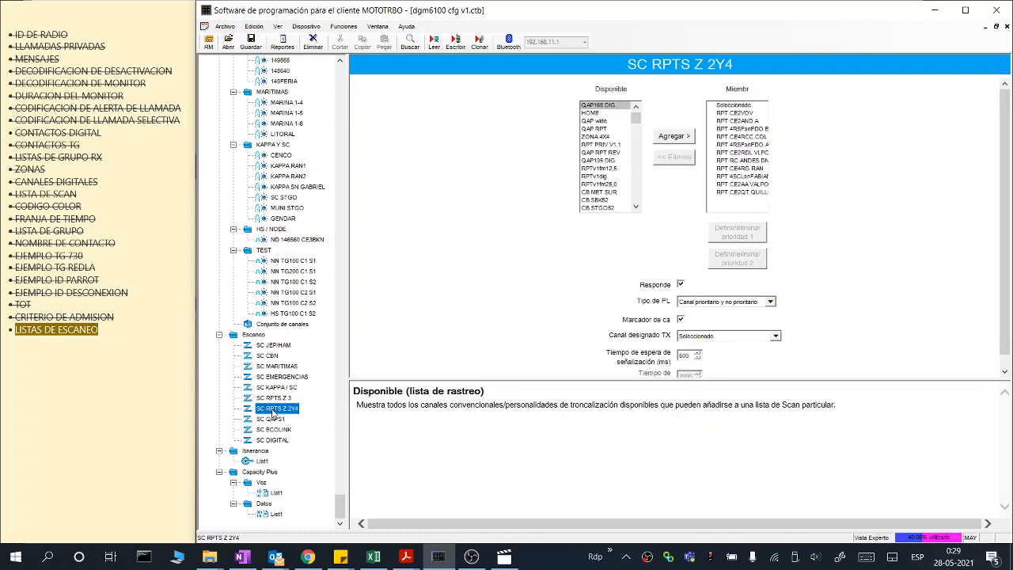
Step: Strike through the LISTAS DE ESCANEO item in the sticky note checklist
{"action": "left_click", "coordinate": [71, 342]}
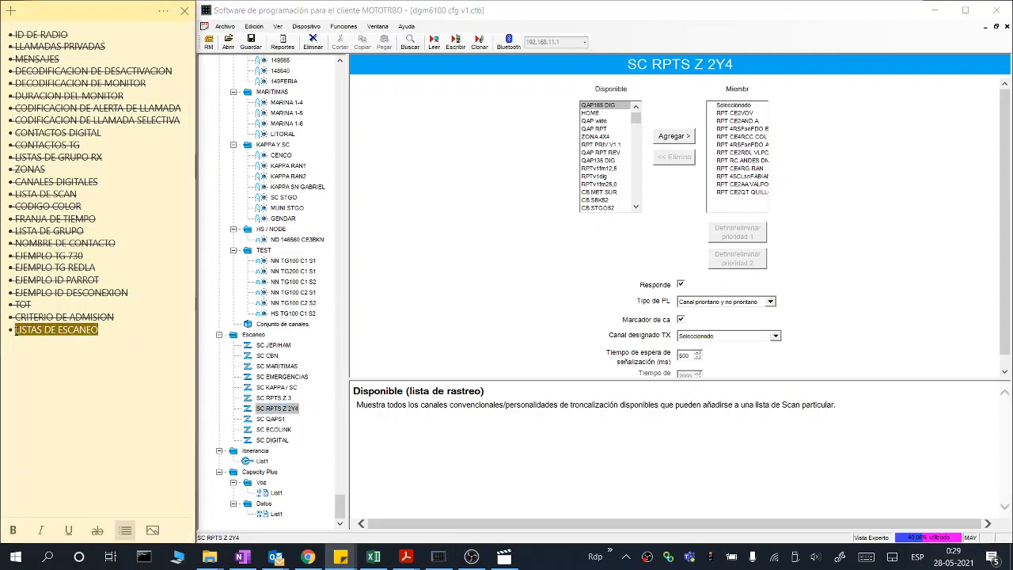
{"action": "left_click", "coordinate": [102, 534]}
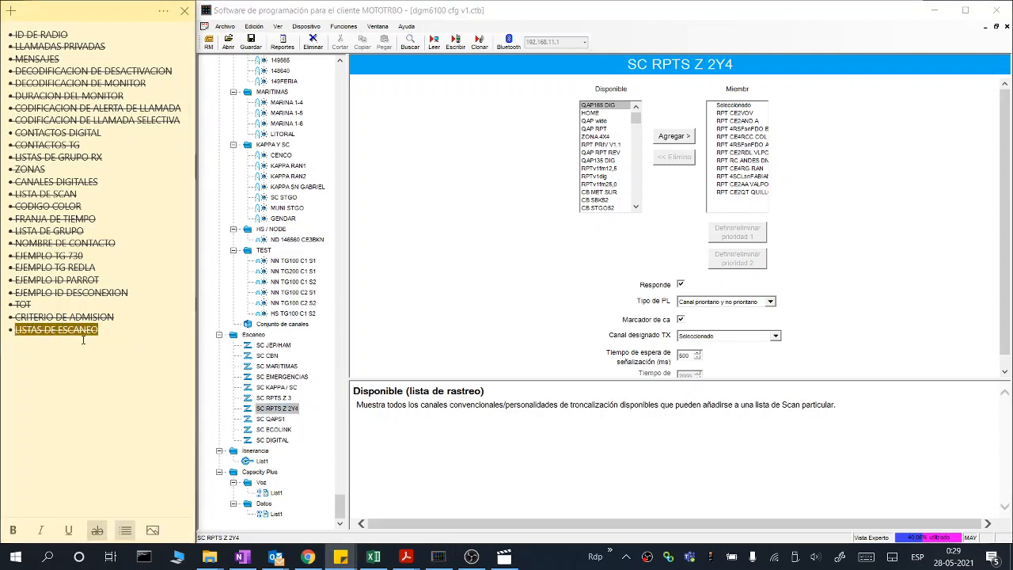
{"action": "left_click", "coordinate": [54, 349]}
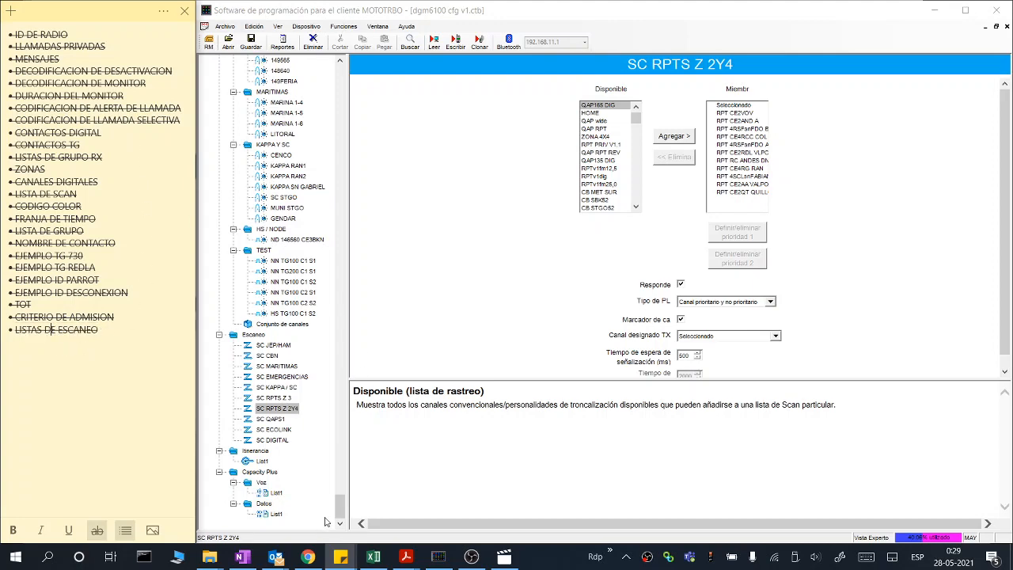
Step: Open Sistemas de señalización and review the radio deactivation decoding option, leaving it disabled
{"action": "left_click_drag", "start_coordinate": [340, 507], "coordinate": [351, 70]}
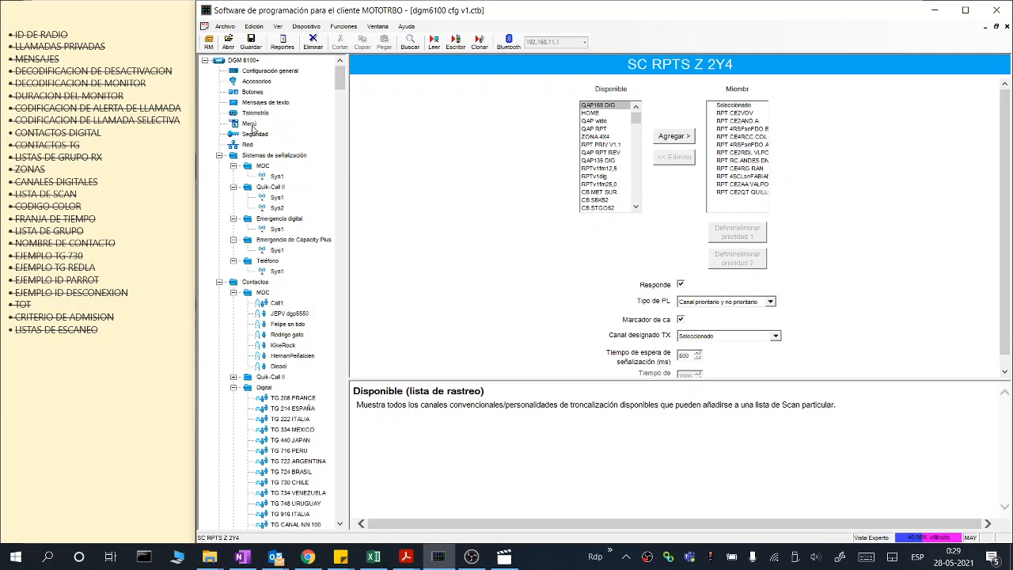
{"action": "left_click", "coordinate": [265, 155]}
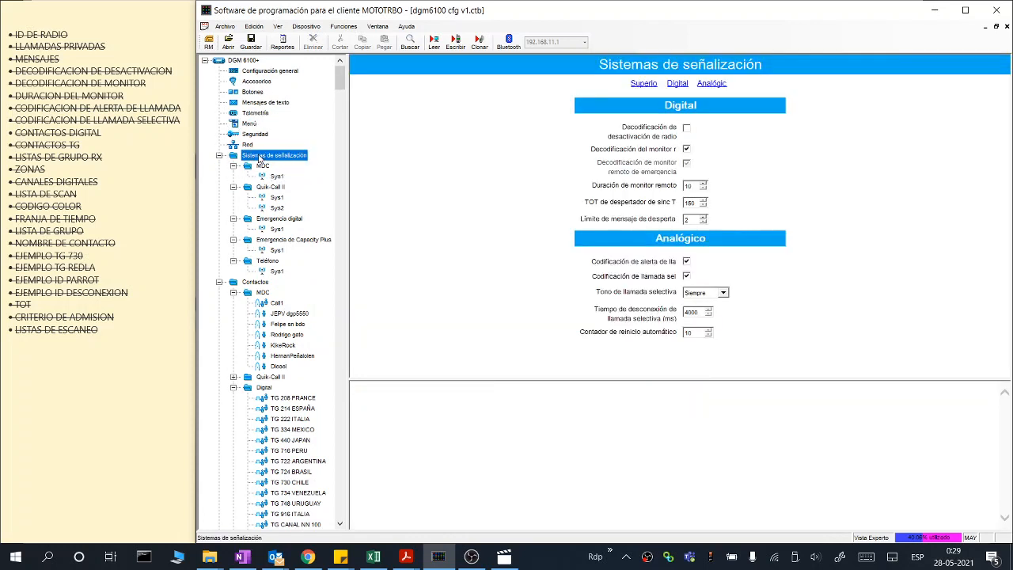
{"action": "left_click", "coordinate": [687, 129]}
{"action": "left_click", "coordinate": [687, 134]}
Step: Review the zone list under Canales and open the RP OLMUE WIDE channel in the HAM zone
{"action": "left_click_drag", "start_coordinate": [340, 78], "coordinate": [341, 448]}
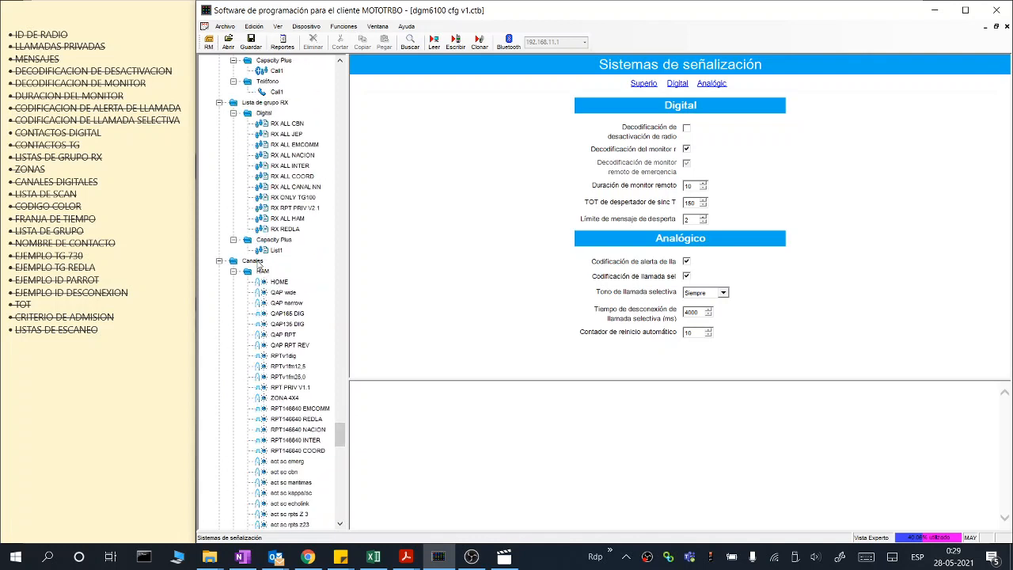
{"action": "left_click", "coordinate": [254, 261]}
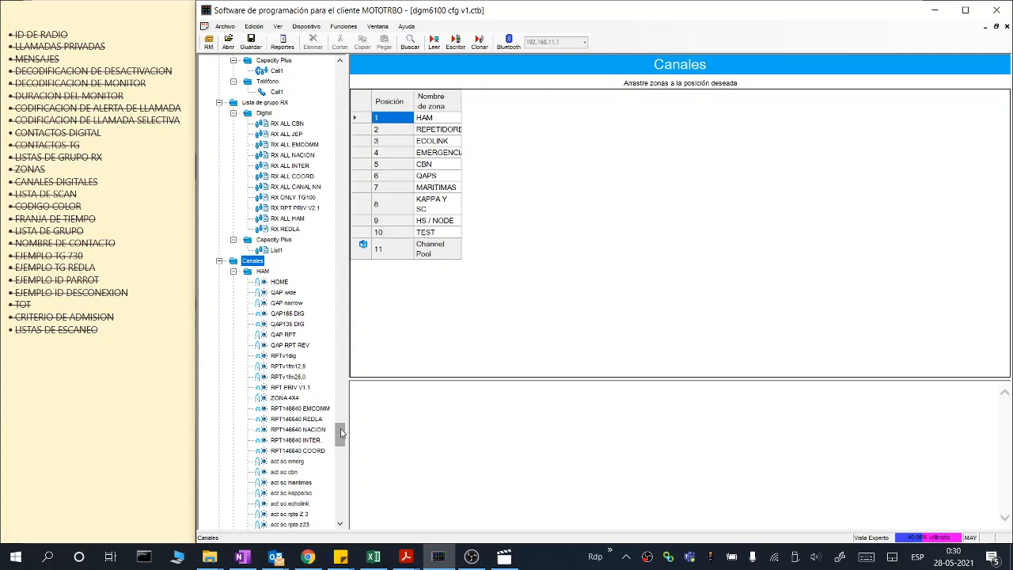
{"action": "mouse_move", "coordinate": [342, 433]}
{"action": "left_mouse_down"}
{"action": "mouse_move", "coordinate": [341, 497]}
{"action": "mouse_move", "coordinate": [342, 429]}
{"action": "mouse_move", "coordinate": [340, 448]}
{"action": "left_mouse_up"}
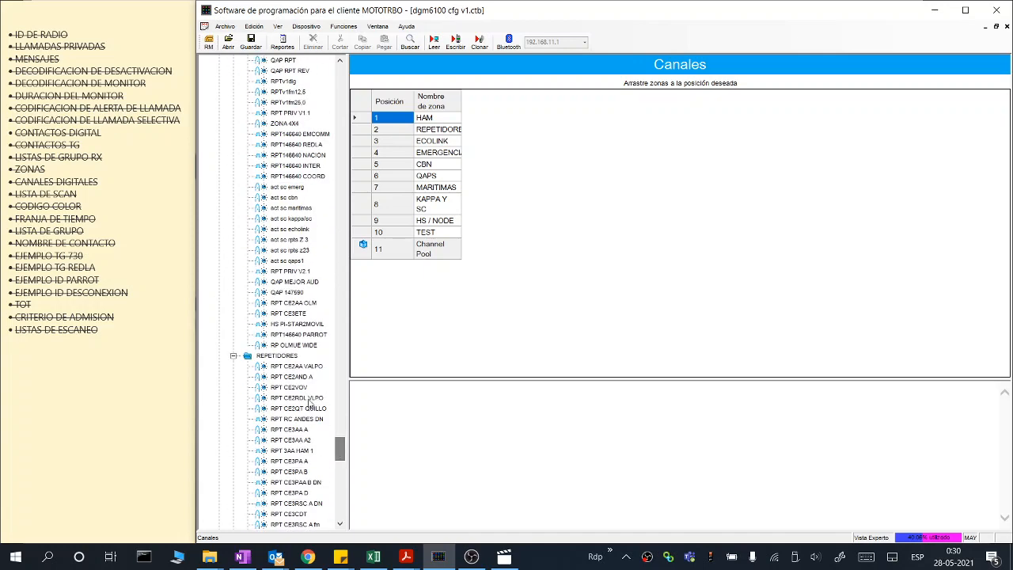
{"action": "left_click", "coordinate": [297, 345]}
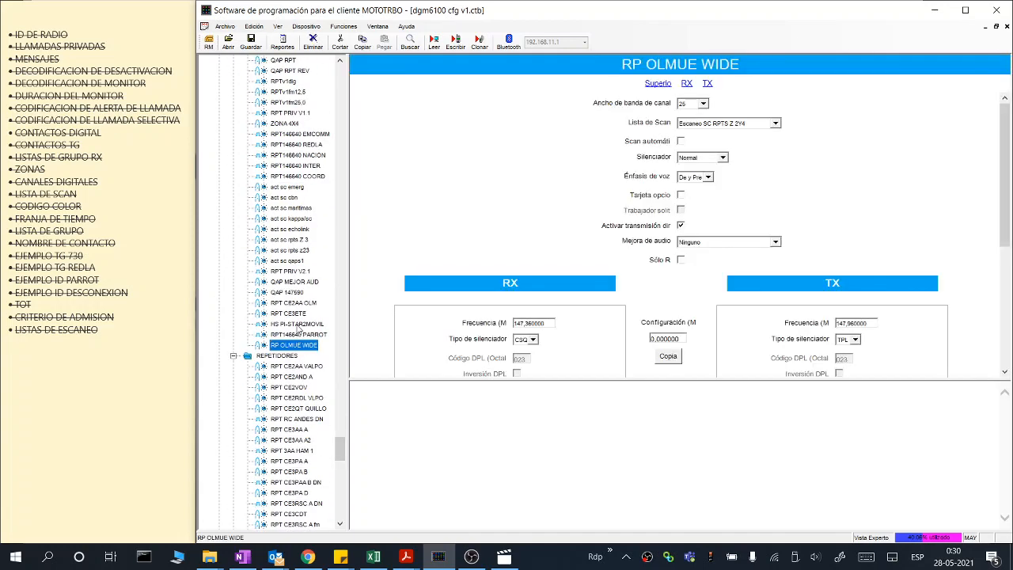
Step: Review the general, RX and TX settings of the RPT146640 NACION channel
{"action": "left_click", "coordinate": [299, 156]}
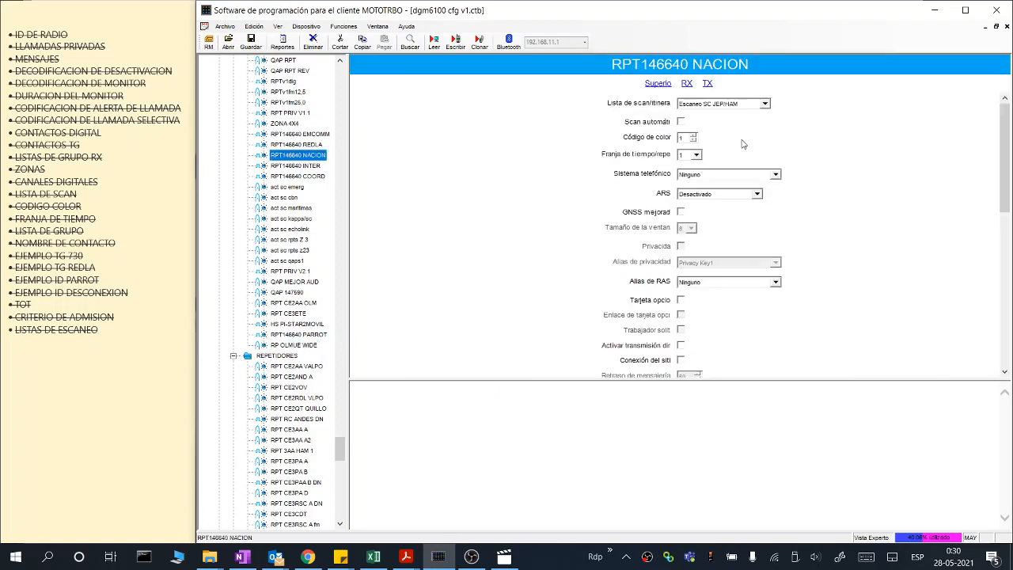
{"action": "left_click", "coordinate": [464, 297]}
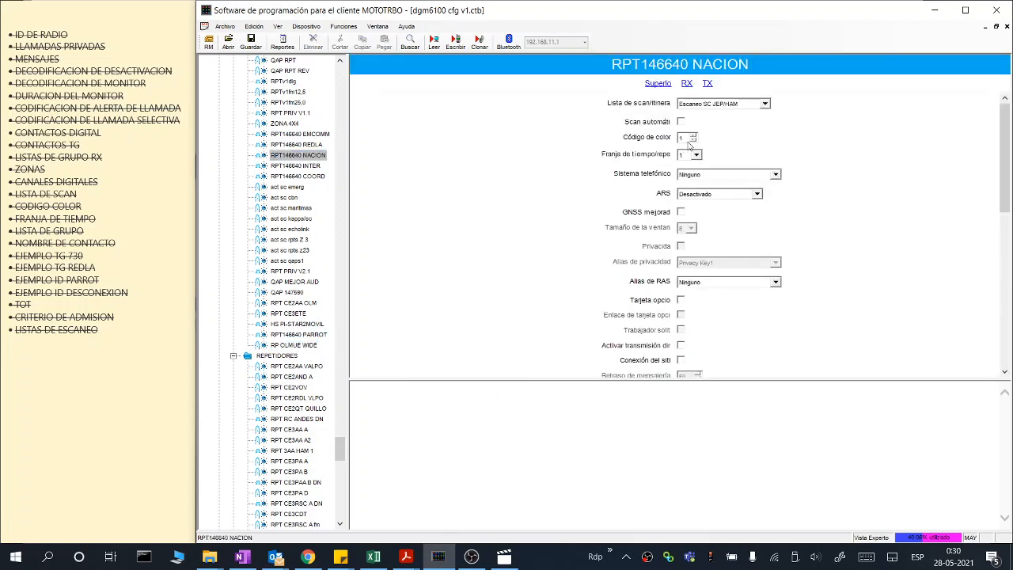
{"action": "scroll", "coordinate": [489, 307], "scroll_direction": "down", "scroll_amount": 5}
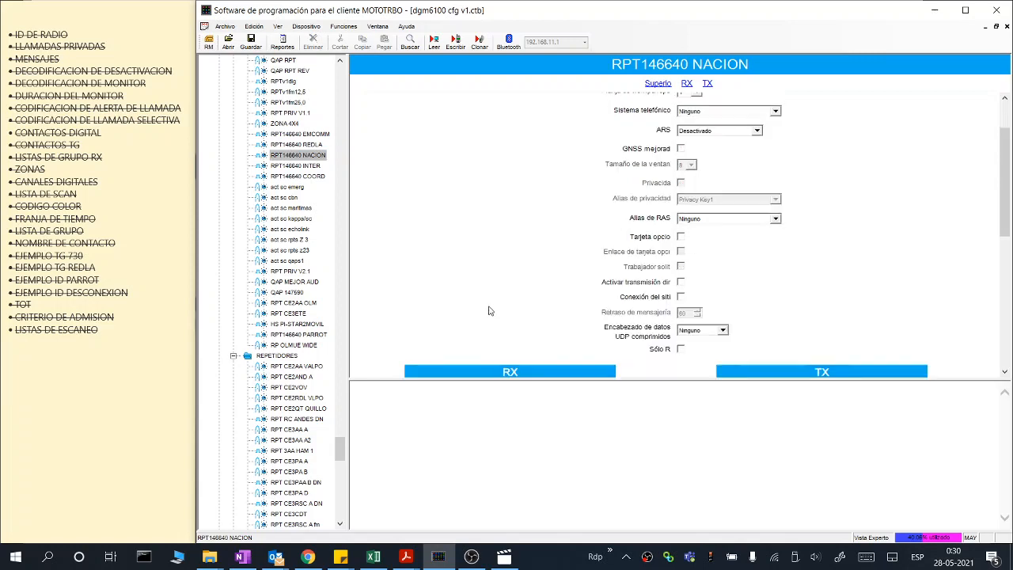
{"action": "scroll", "coordinate": [426, 286], "scroll_direction": "down", "scroll_amount": 5}
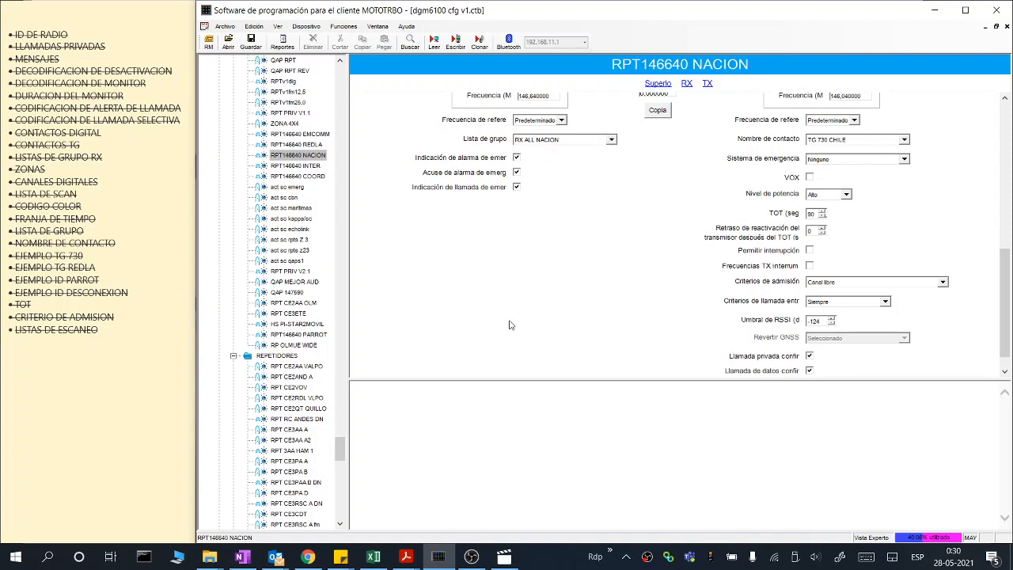
Step: Go back to Contactos in the configuration tree and open the Digital contact table for review
{"action": "scroll", "coordinate": [512, 331], "scroll_direction": "up", "scroll_amount": 2}
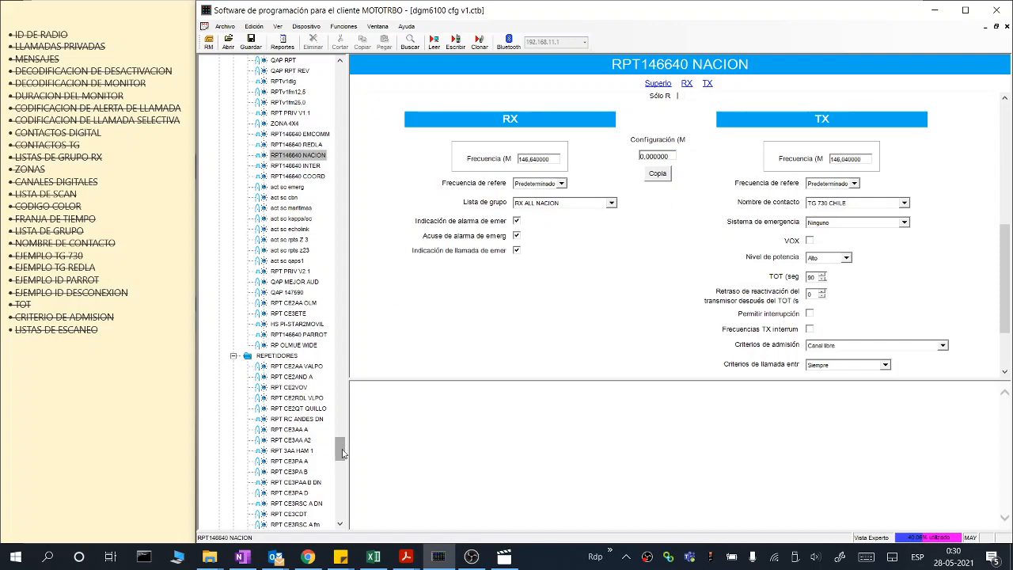
{"action": "left_click_drag", "start_coordinate": [340, 450], "coordinate": [341, 82]}
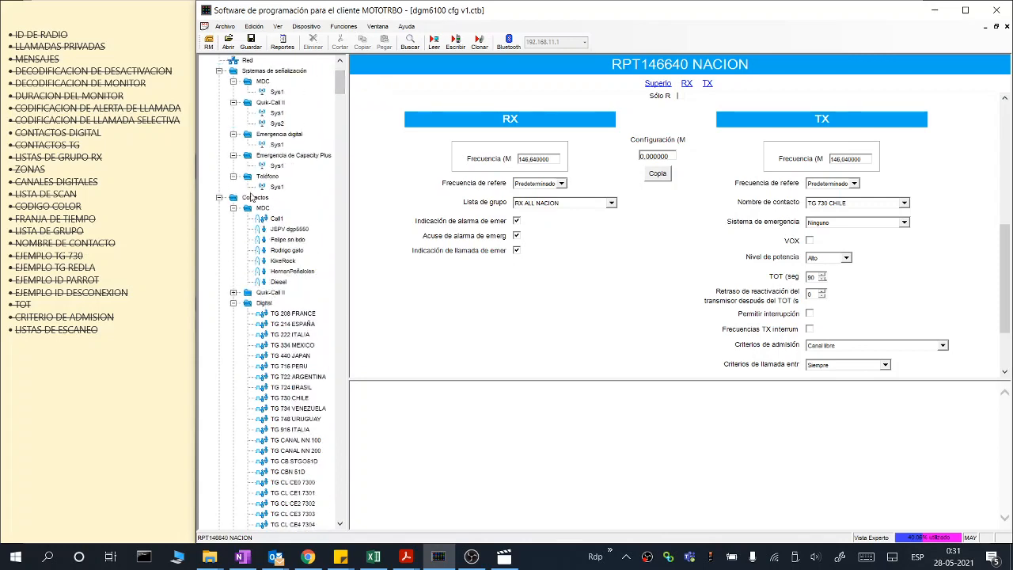
{"action": "left_click", "coordinate": [252, 198]}
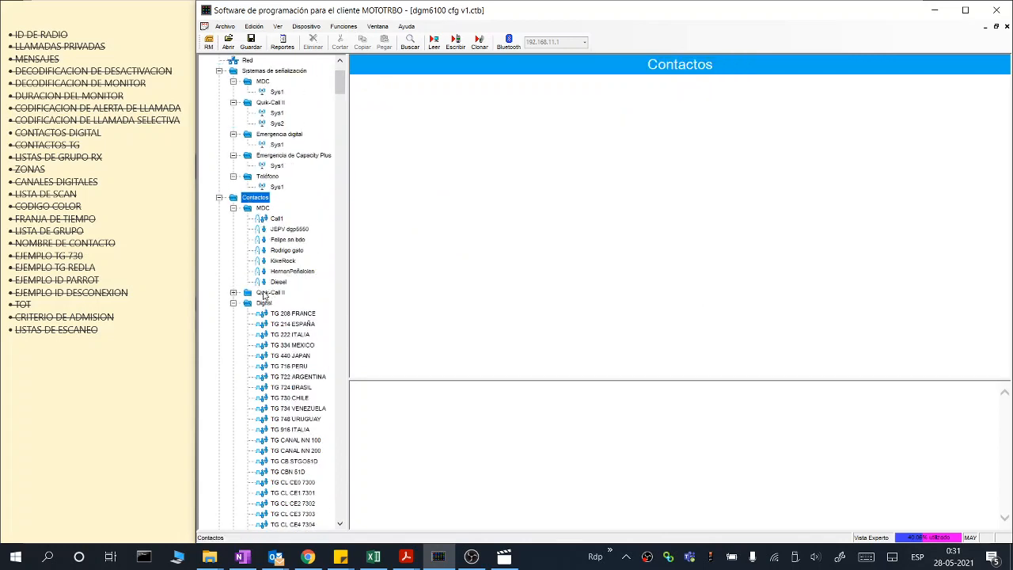
{"action": "left_click", "coordinate": [263, 308]}
Step: Review the digital receive group lists under Lista de grupo RX in the configuration tree
{"action": "left_click_drag", "start_coordinate": [341, 89], "coordinate": [342, 425]}
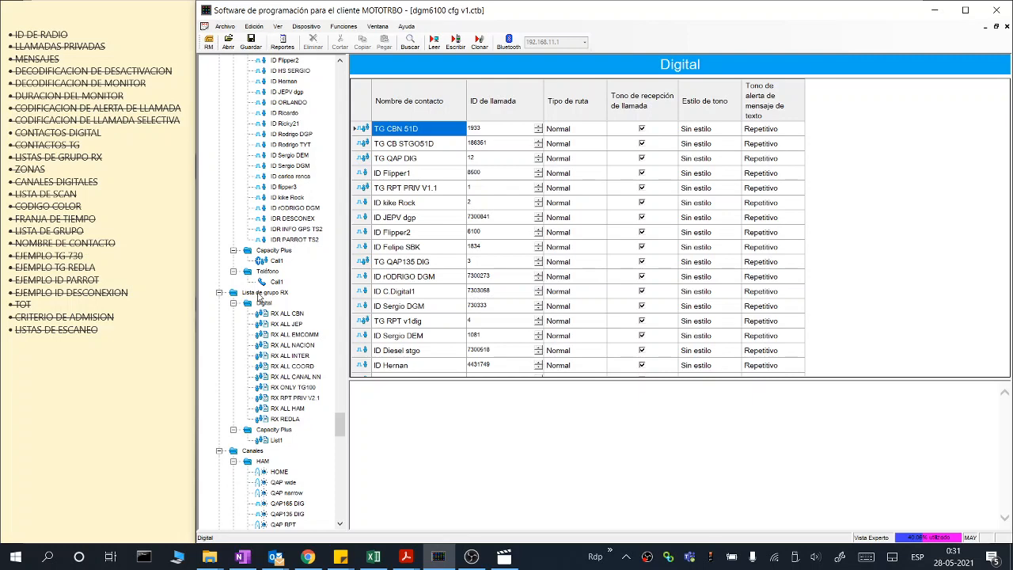
{"action": "left_click", "coordinate": [257, 293]}
{"action": "left_click", "coordinate": [263, 304]}
Step: Reopen the RPT146640 NACION channel in the HAM zone and review its color code, time slot, RX group list and TX settings
{"action": "left_click_drag", "start_coordinate": [338, 417], "coordinate": [340, 439]}
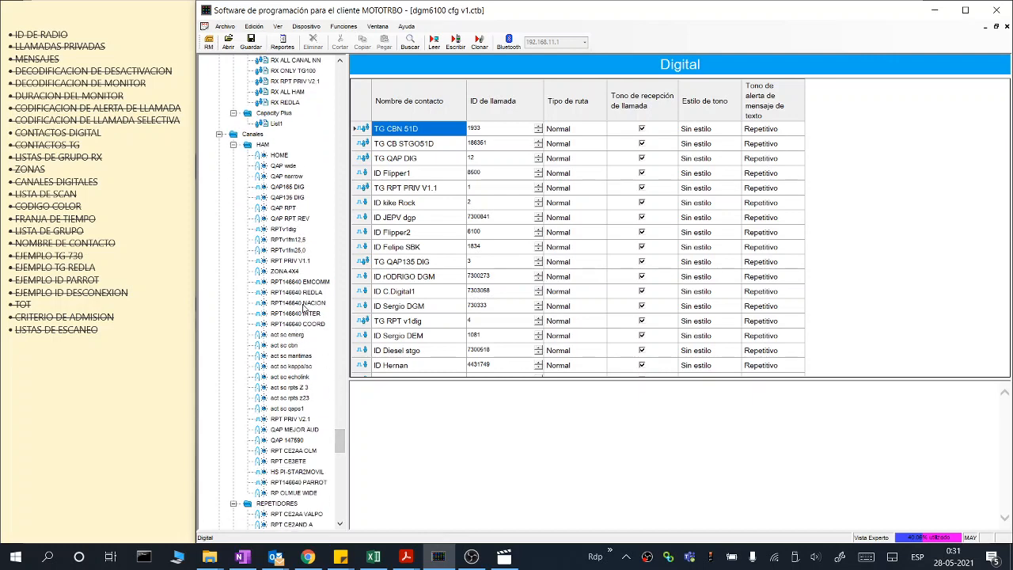
{"action": "left_click", "coordinate": [298, 305]}
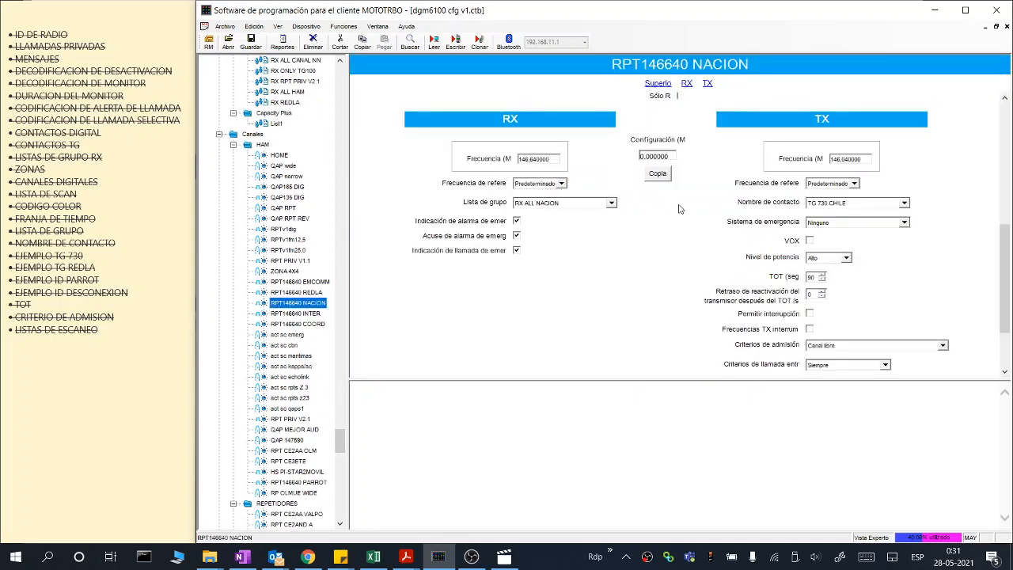
{"action": "scroll", "coordinate": [680, 209], "scroll_direction": "up", "scroll_amount": 1}
{"action": "scroll", "coordinate": [595, 153], "scroll_direction": "up", "scroll_amount": 3}
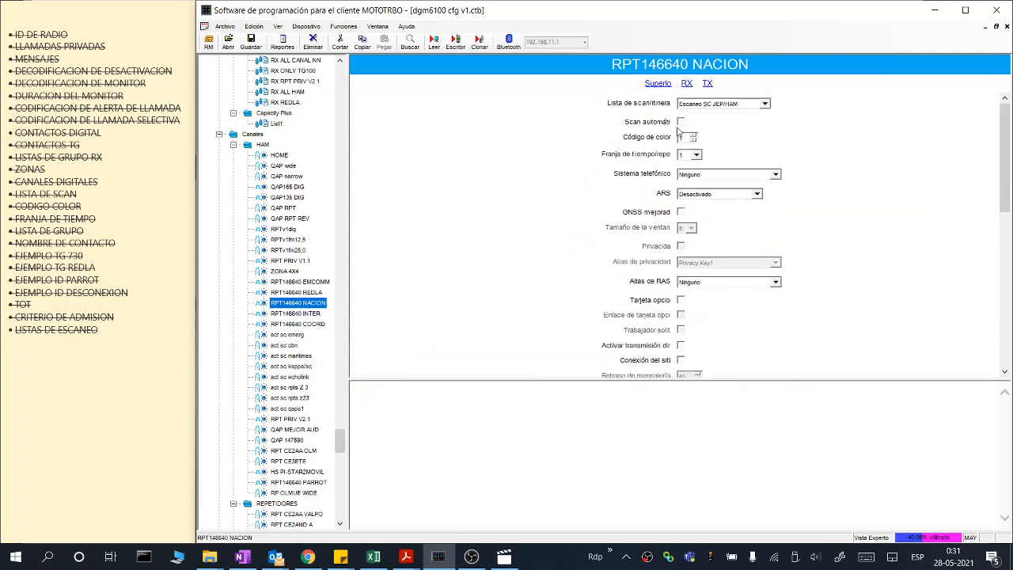
{"action": "scroll", "coordinate": [527, 264], "scroll_direction": "down", "scroll_amount": 4}
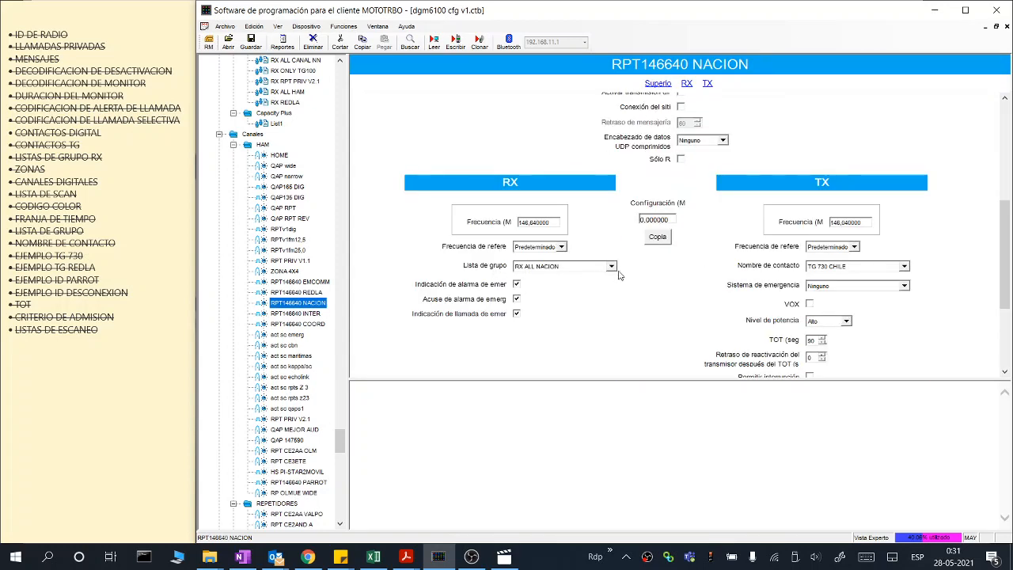
{"action": "left_click", "coordinate": [587, 346]}
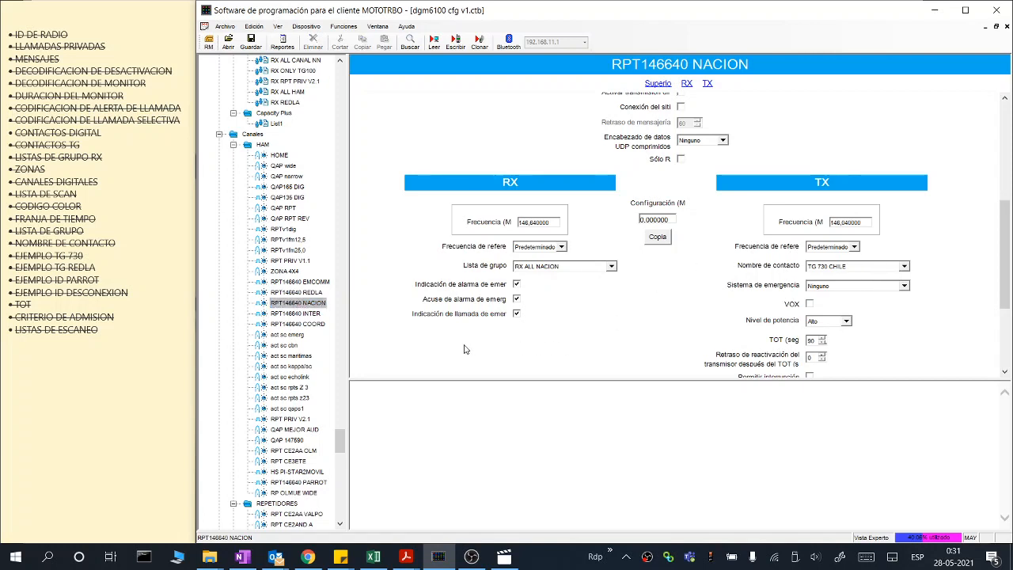
{"action": "scroll", "coordinate": [465, 349], "scroll_direction": "down", "scroll_amount": 4}
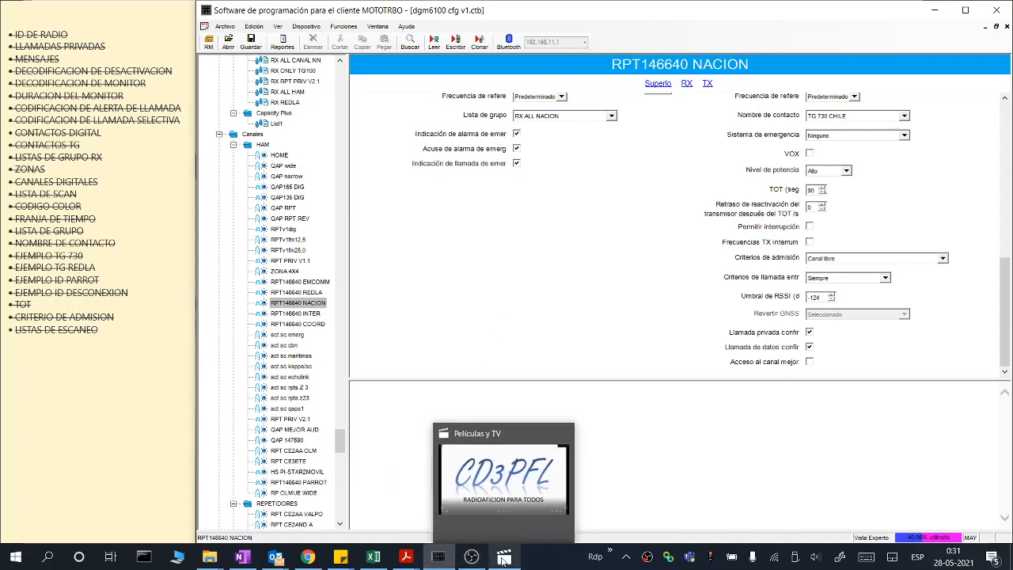
Step: Switch to the Películas y TV window with the CD3PFL video
{"action": "left_click", "coordinate": [504, 559]}
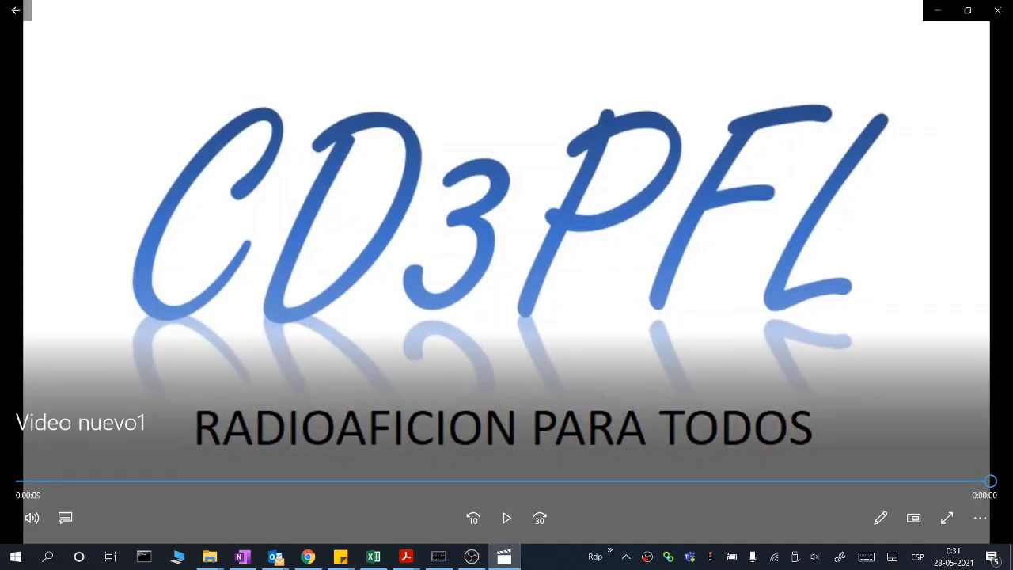